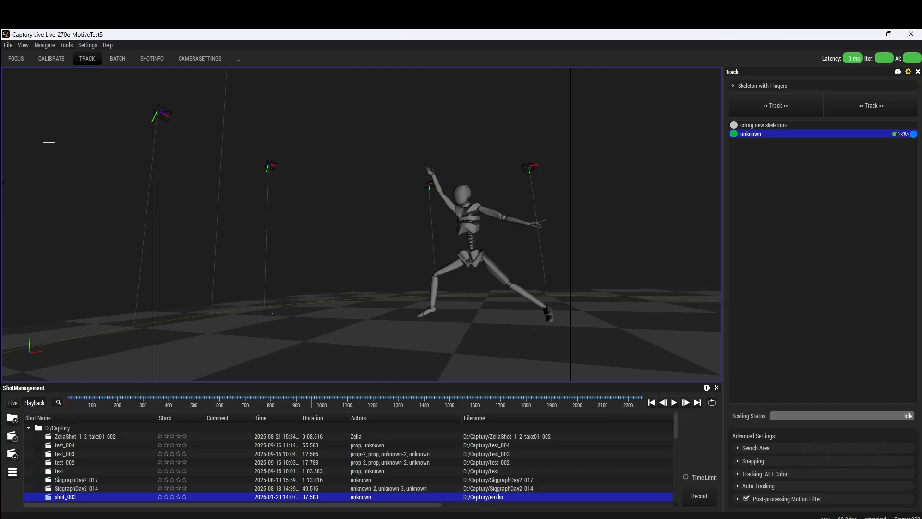
Step: Scrub back to around frame 70 of shot_003 and play the tracked motion
click(8, 46)
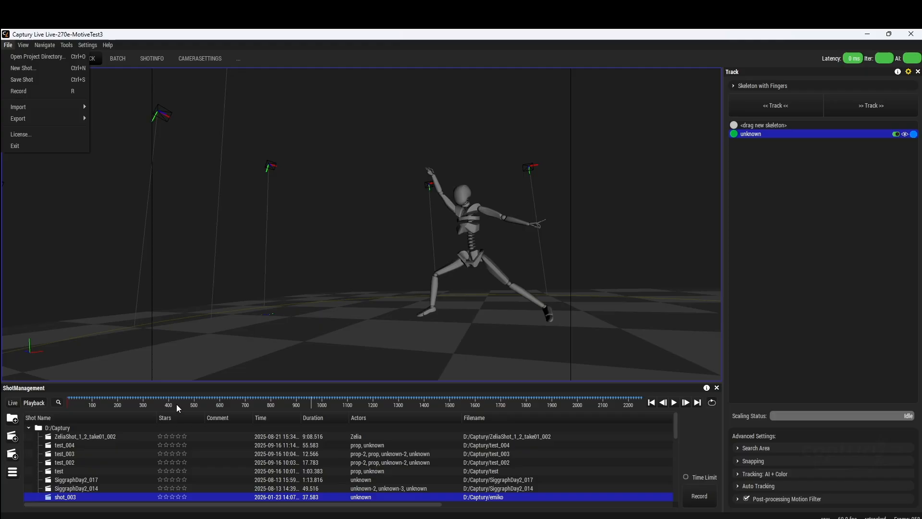
drag(144, 407, 87, 415)
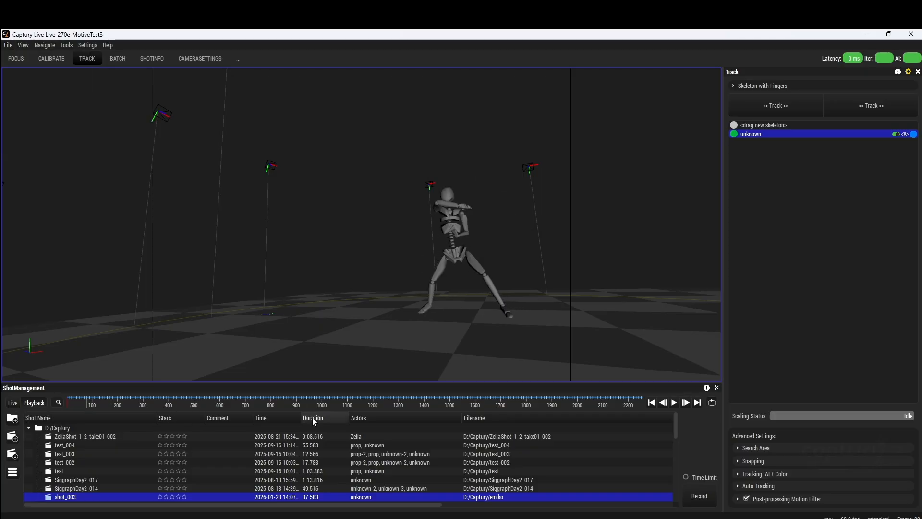
click(674, 403)
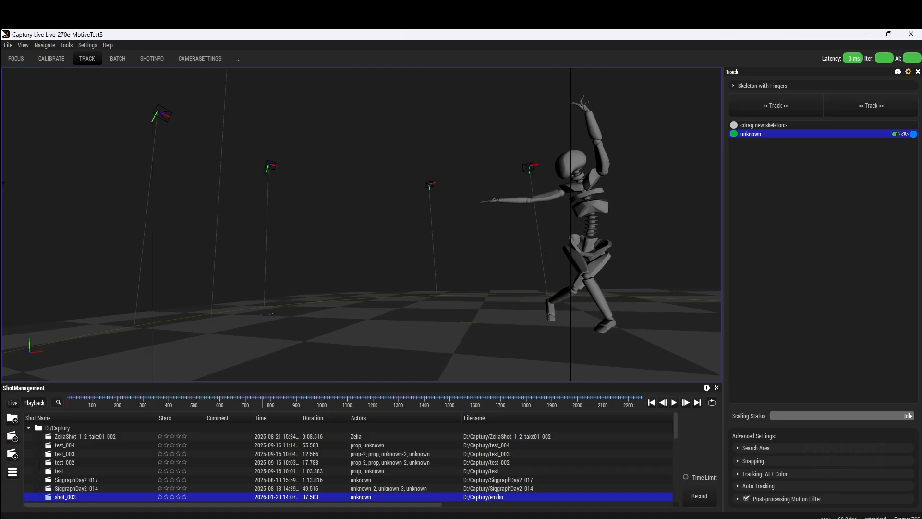
Step: Open the export settings and review the recording options alongside the export options
click(8, 46)
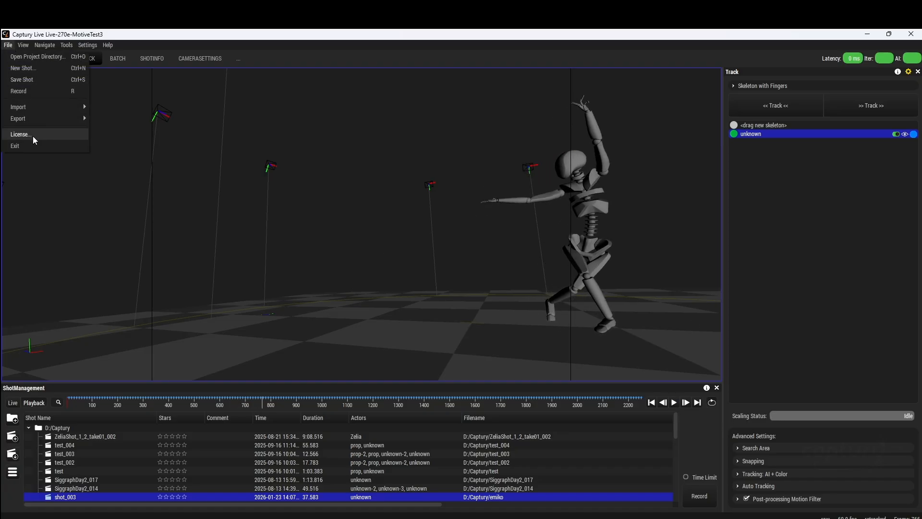
mouse_move(34, 121)
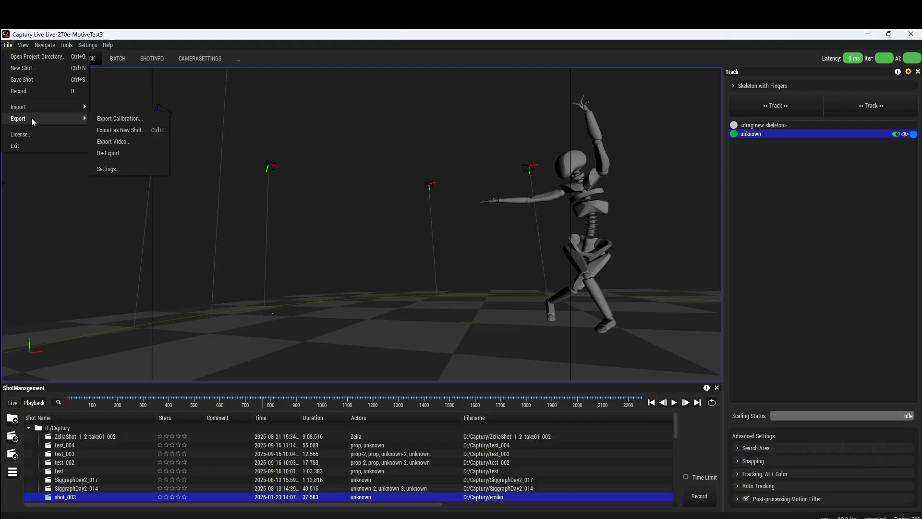
click(115, 170)
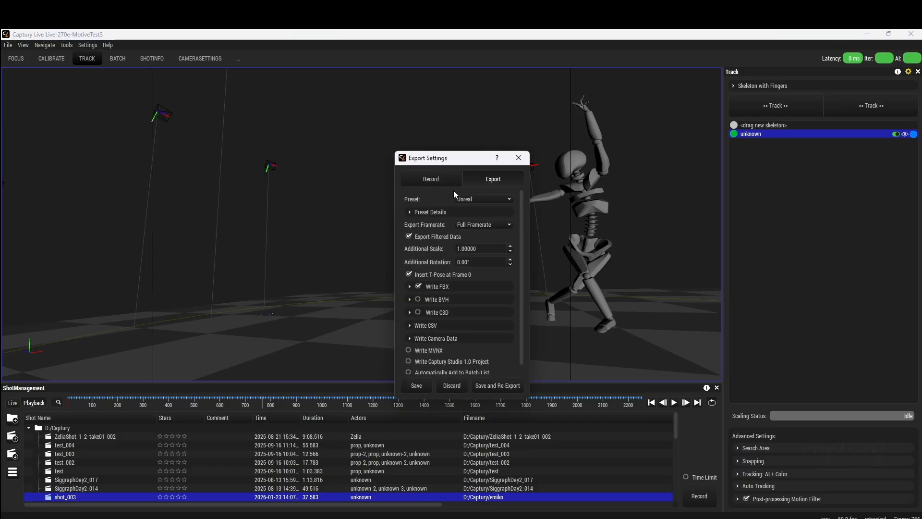
click(413, 177)
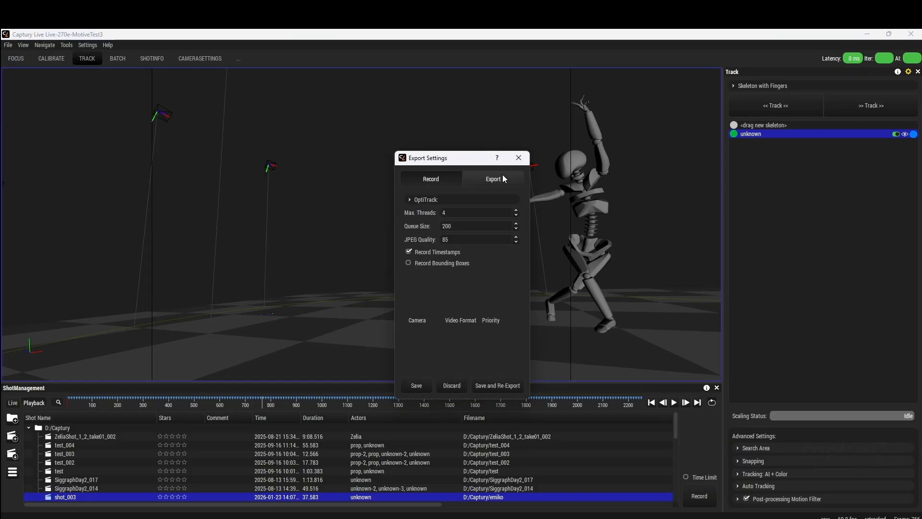
click(488, 177)
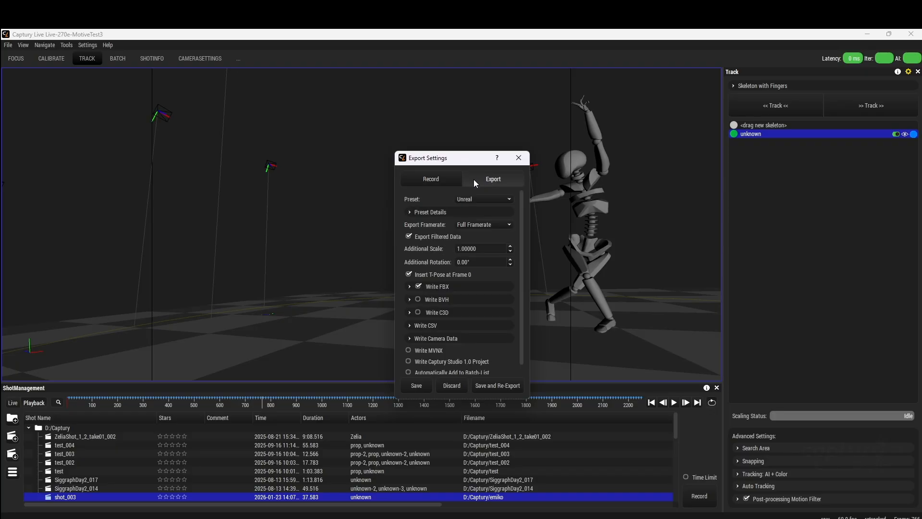
click(422, 179)
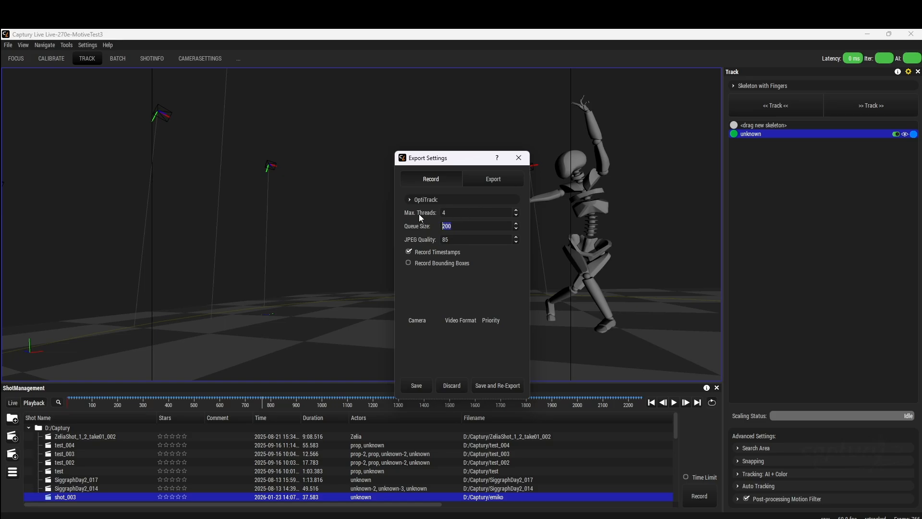
click(459, 209)
click(490, 181)
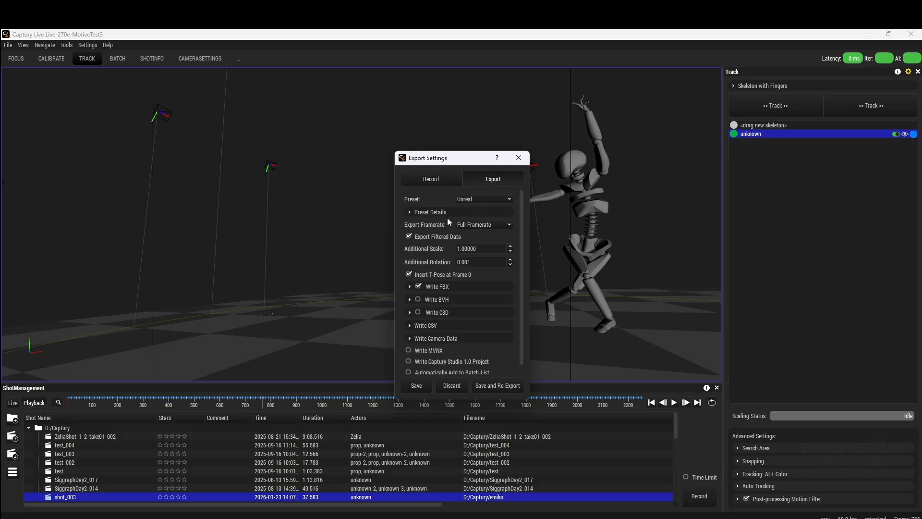
Step: Choose the Unreal export preset and expand its preset details in an enlarged settings dialog
click(489, 197)
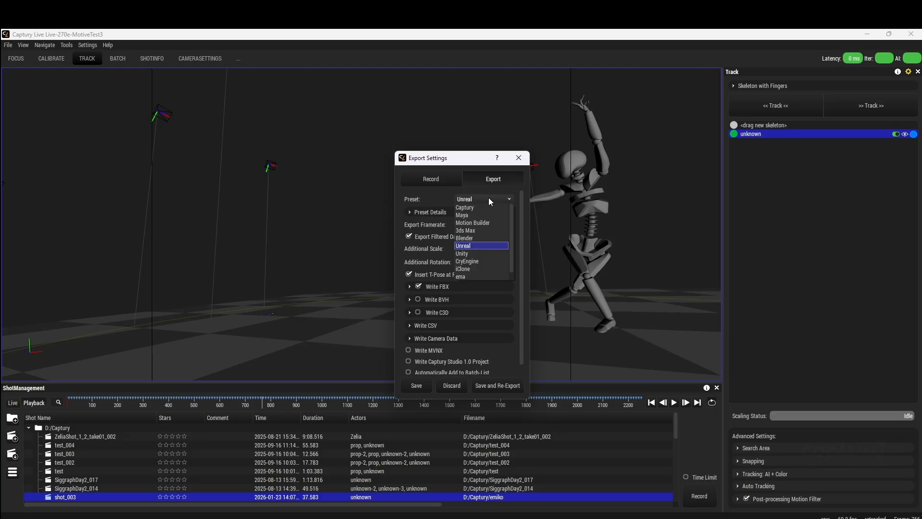
click(479, 249)
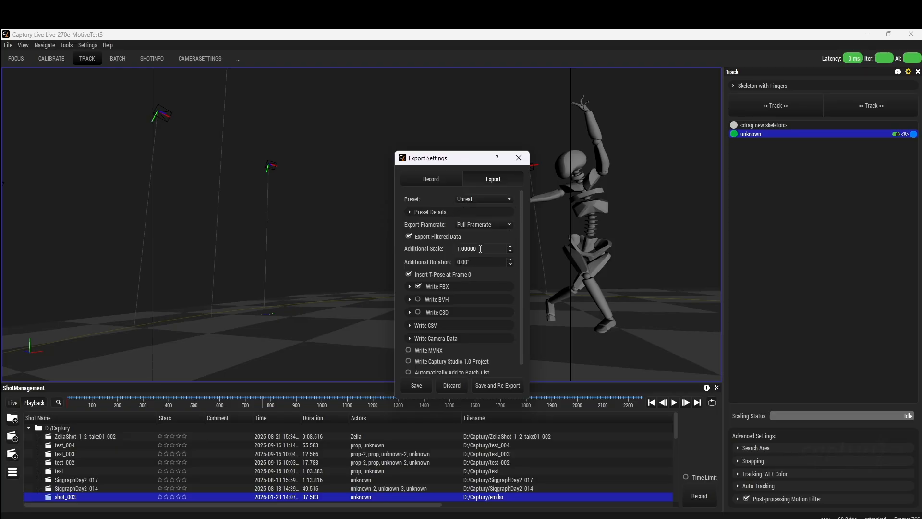
click(411, 212)
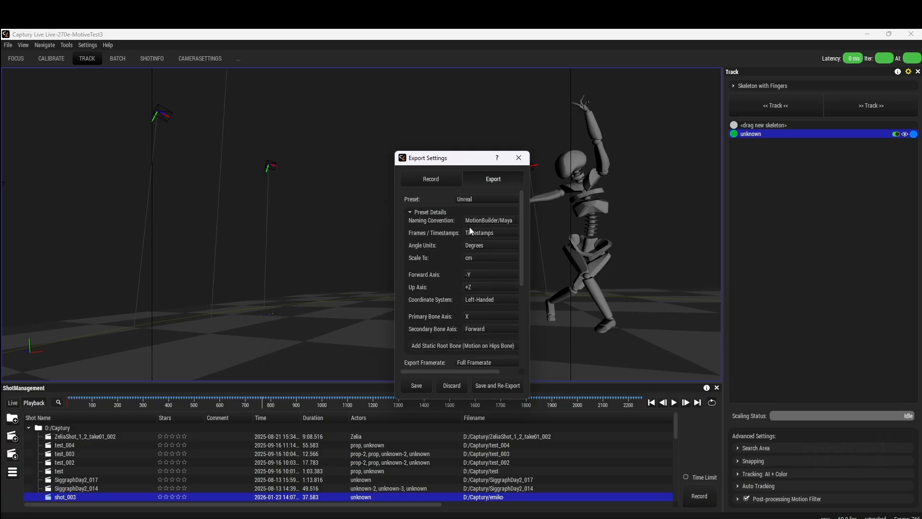
drag(460, 151, 460, 90)
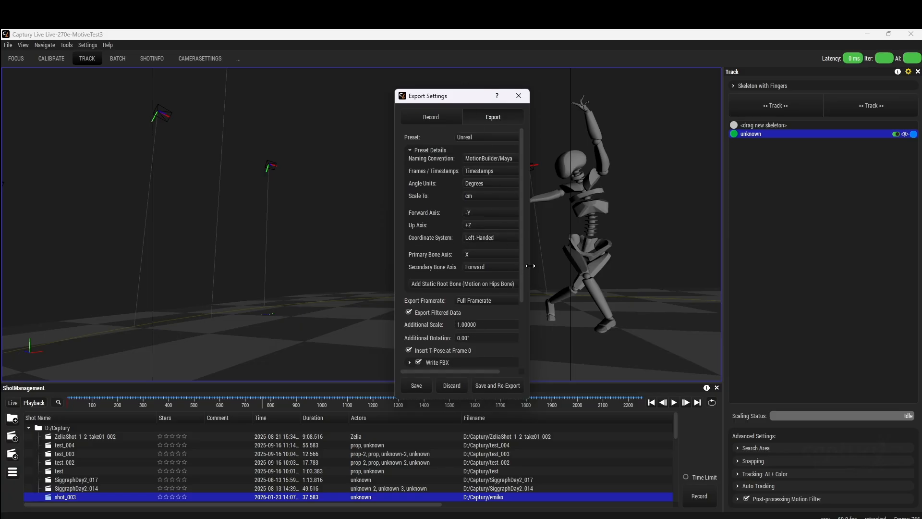
drag(529, 267, 590, 267)
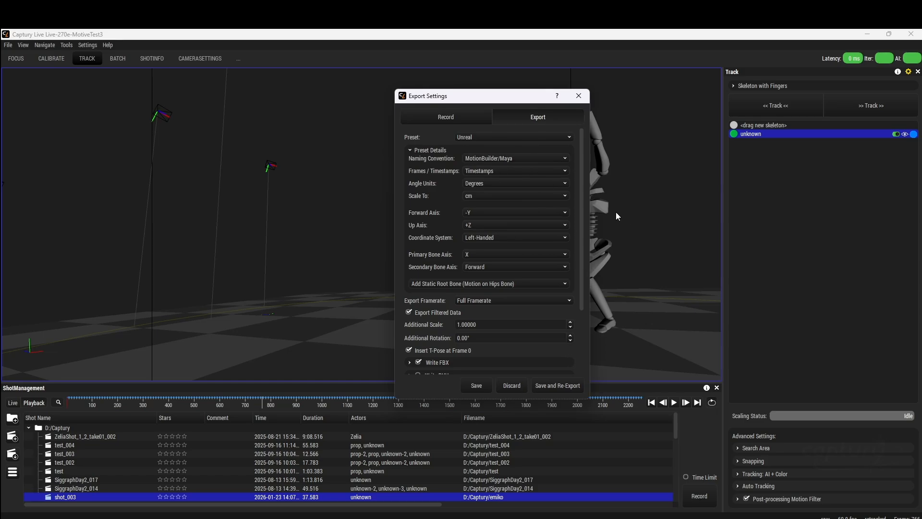
click(489, 136)
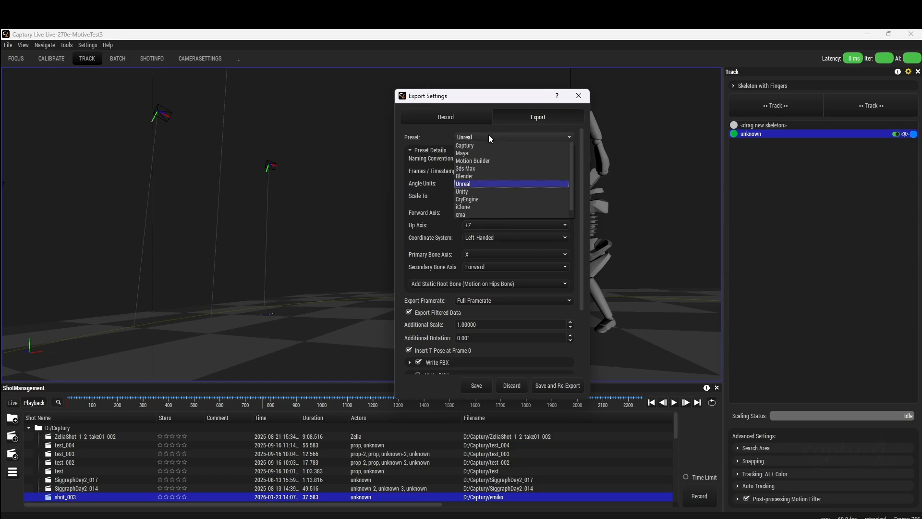
click(478, 185)
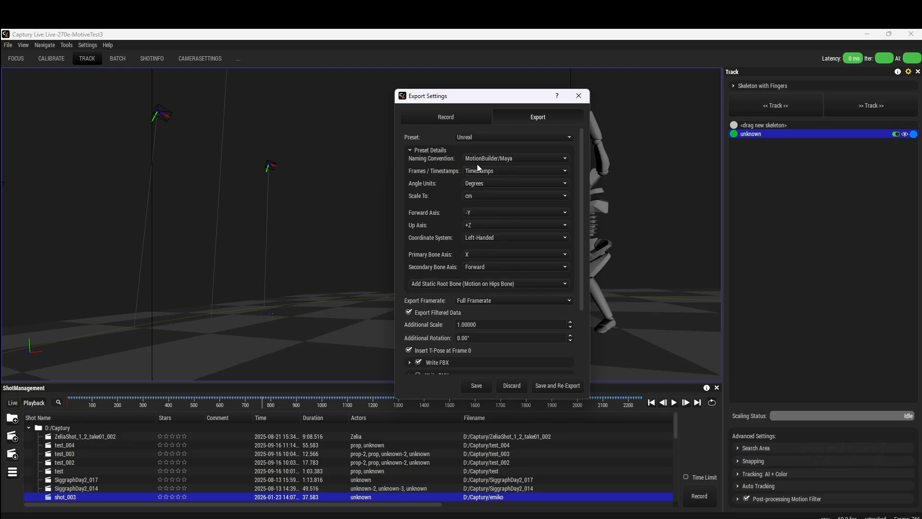
Step: Try the Unity export preset, switching its secondary bone axis to Forward and back to Back
click(477, 137)
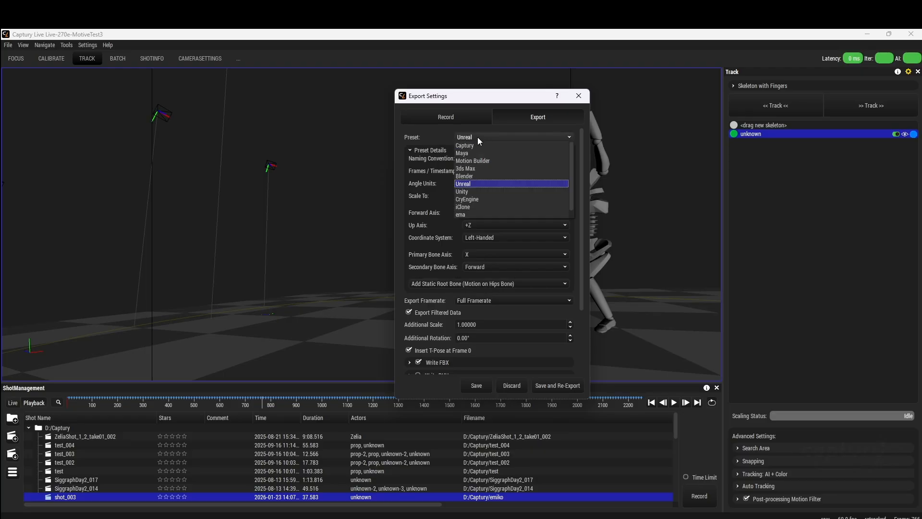
click(469, 191)
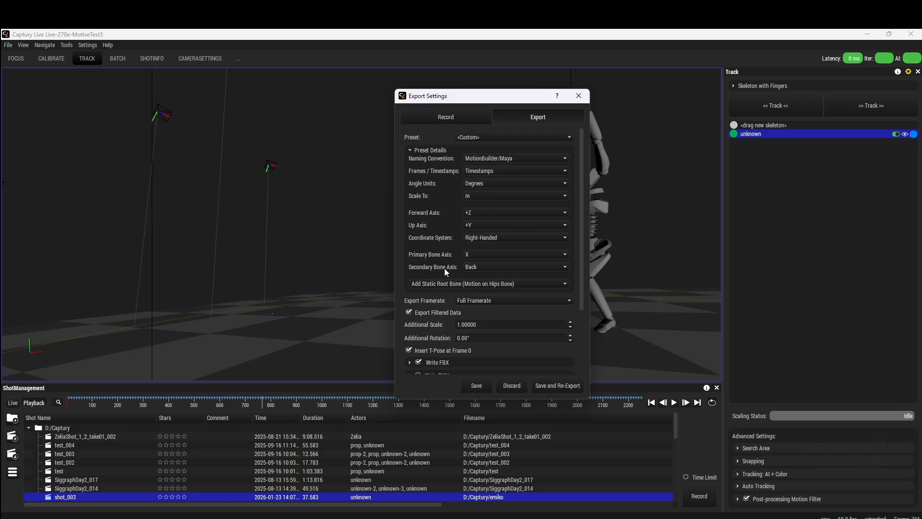
click(471, 271)
key(Down)
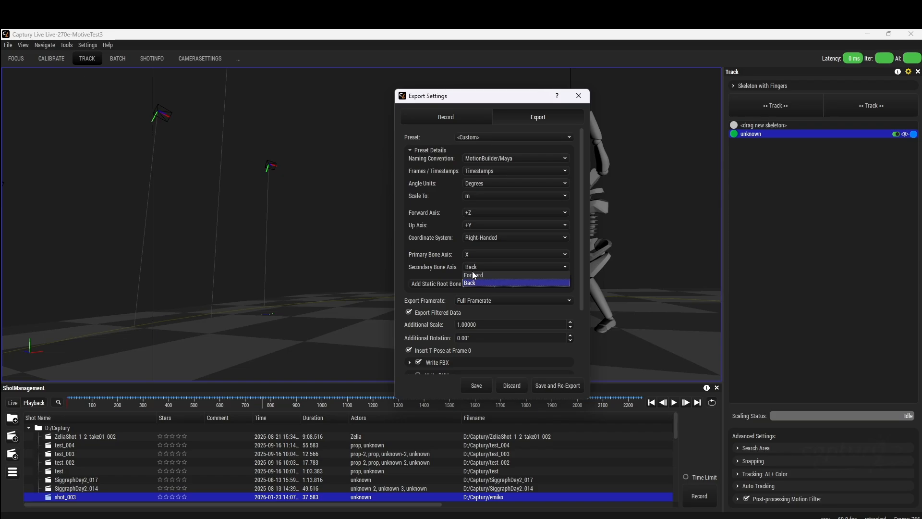
key(Return)
click(472, 271)
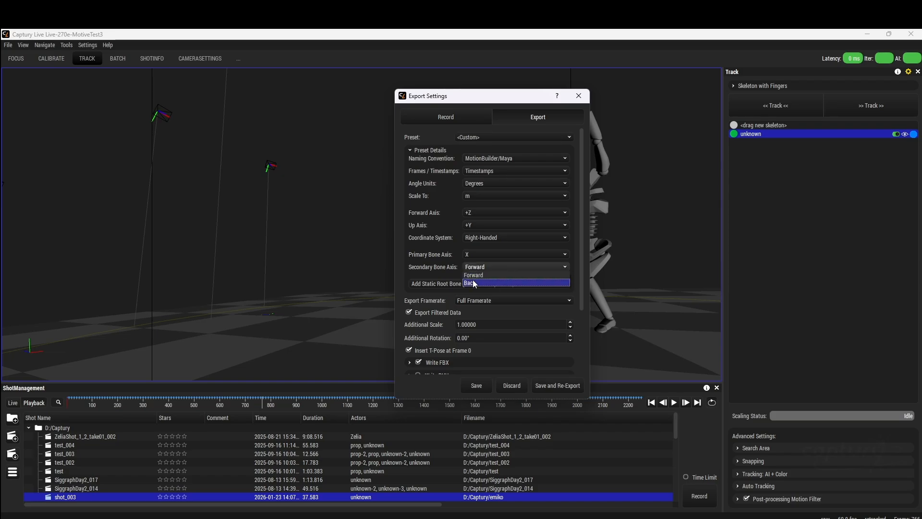
click(474, 279)
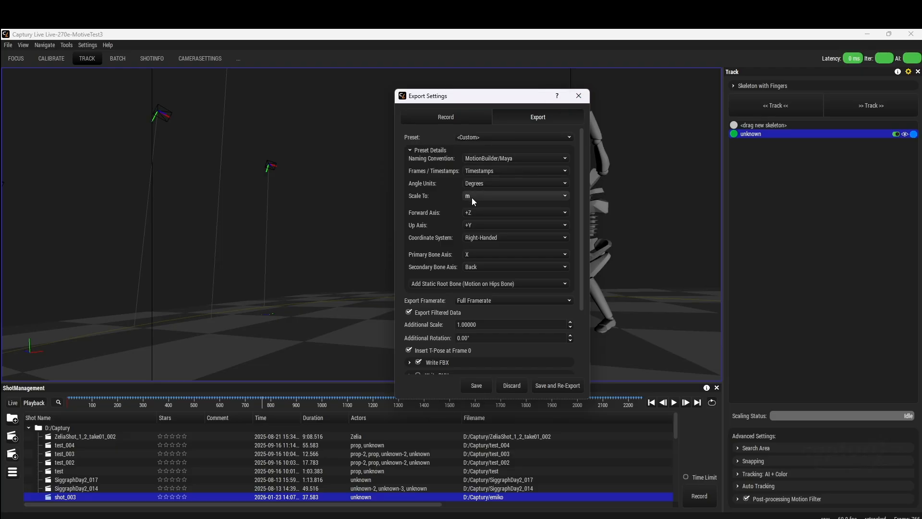
Step: Return the export preset to Unreal and close the export settings without saving
click(488, 136)
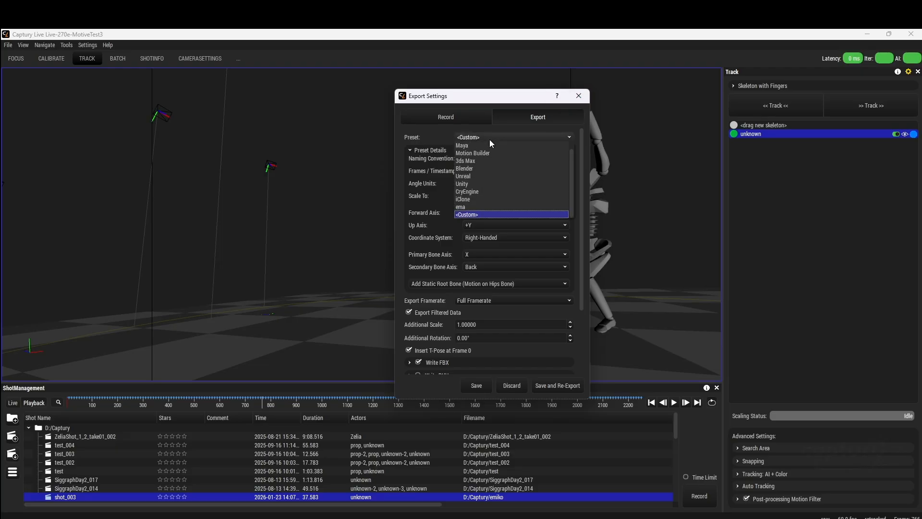
click(472, 176)
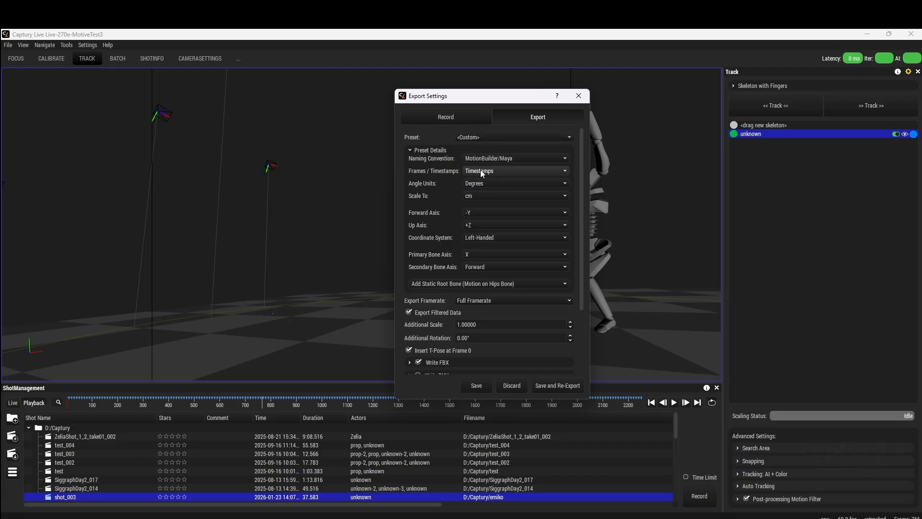
scroll(480, 344, down, 2)
scroll(480, 344, down, 3)
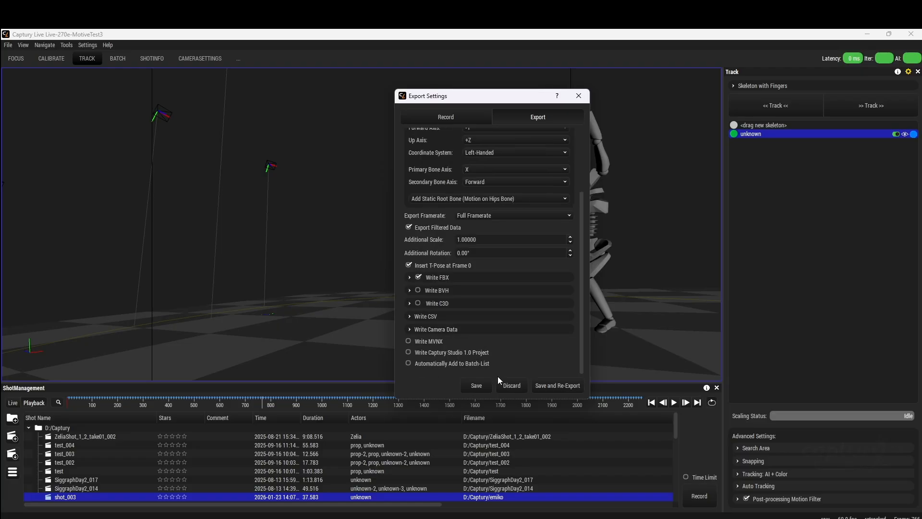
click(578, 92)
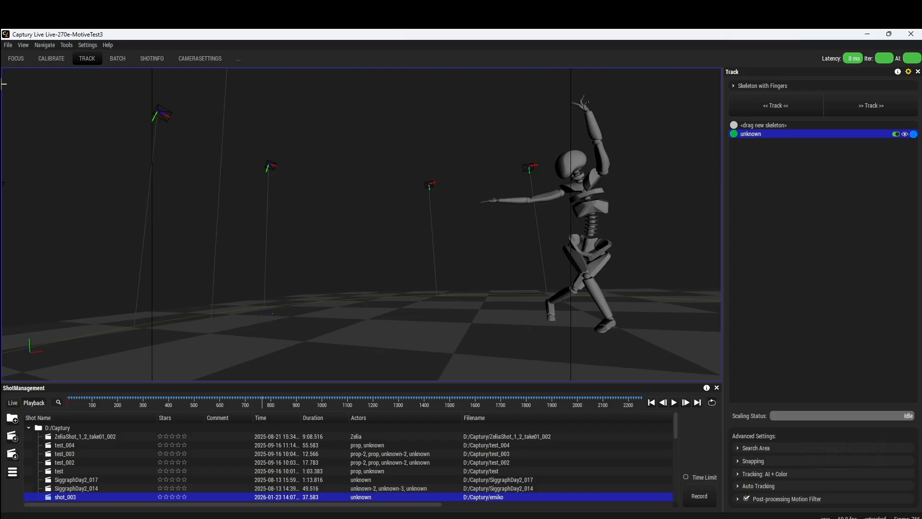
Step: Reopen the export settings, choose the Unreal preset, and save and re-export the shot
click(13, 45)
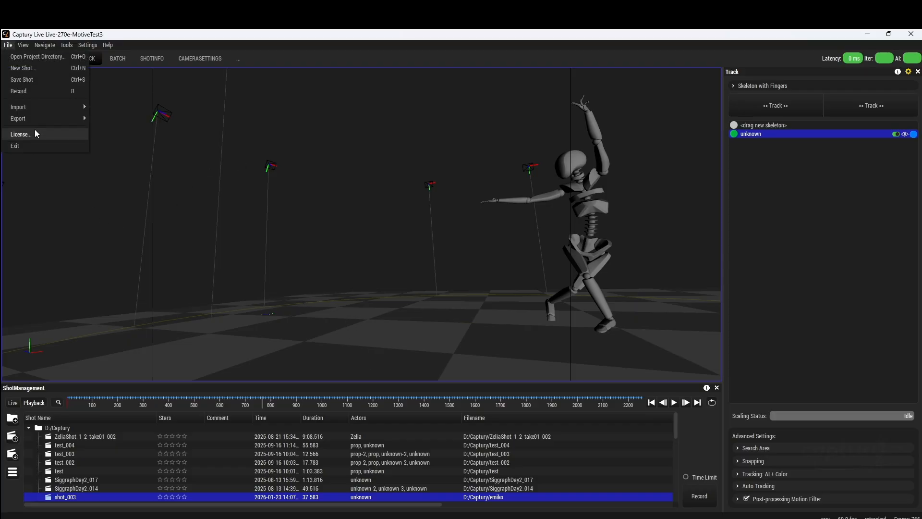
mouse_move(43, 120)
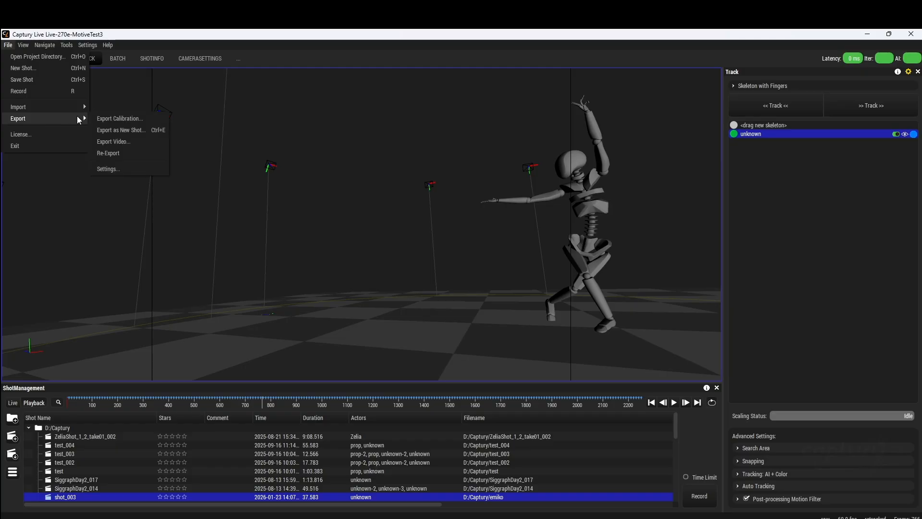
click(120, 170)
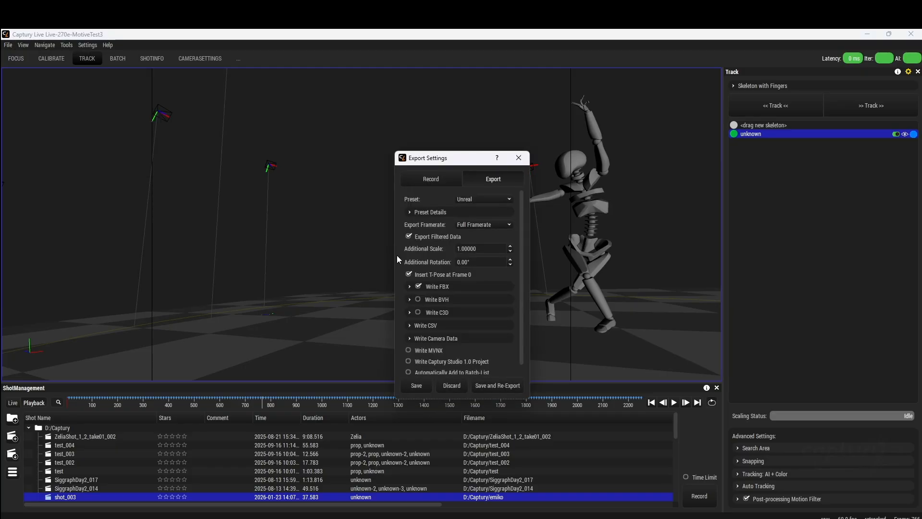
click(480, 201)
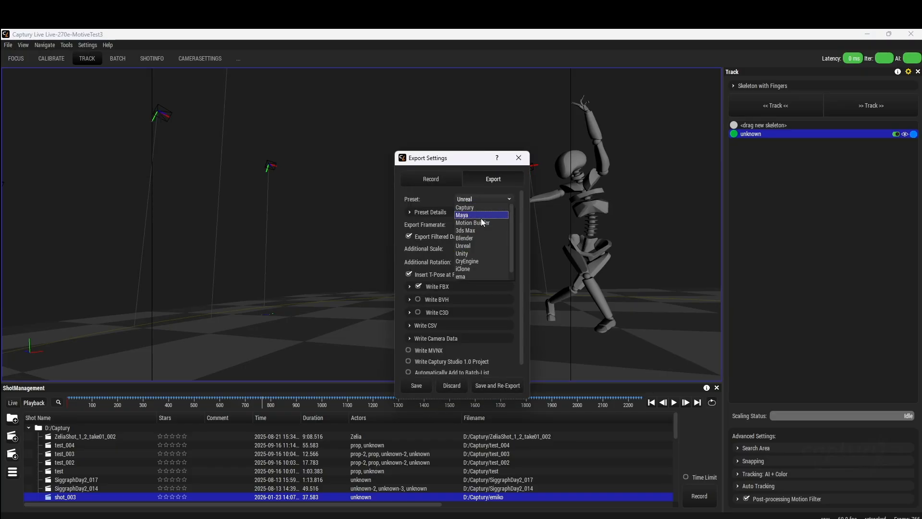
click(467, 248)
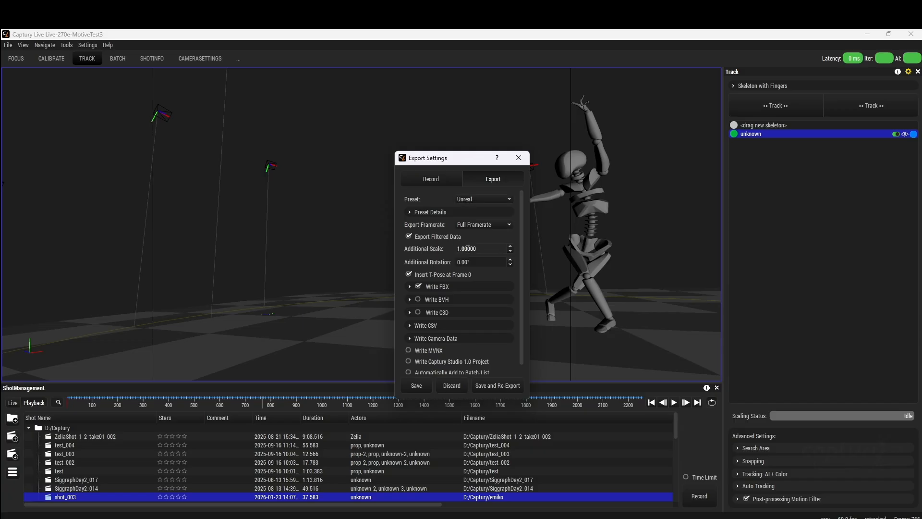
click(484, 390)
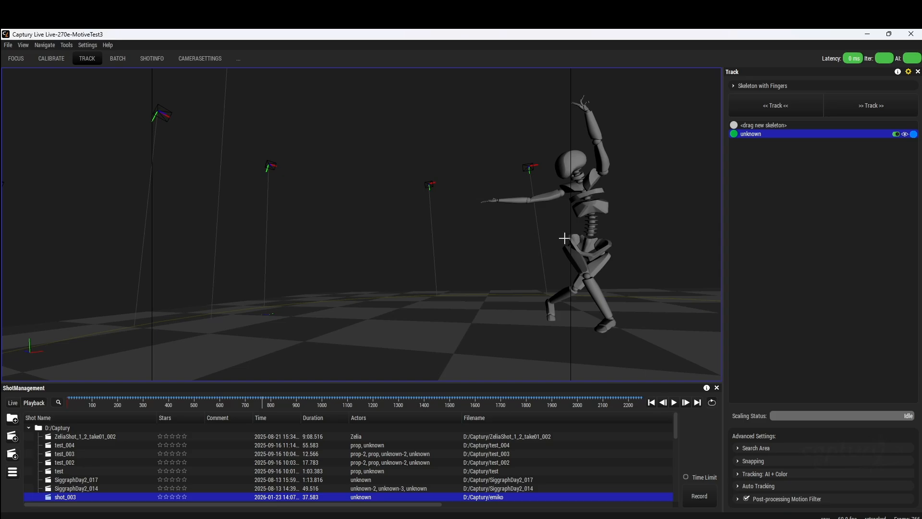
Step: Show shot_003 in the file manager and switch to the Fbx folder window containing Captury01
right_click(77, 497)
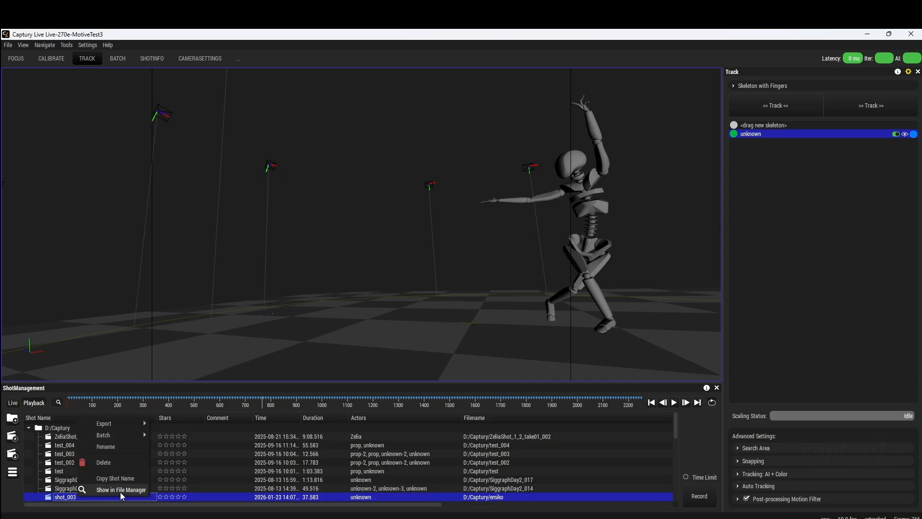
click(120, 490)
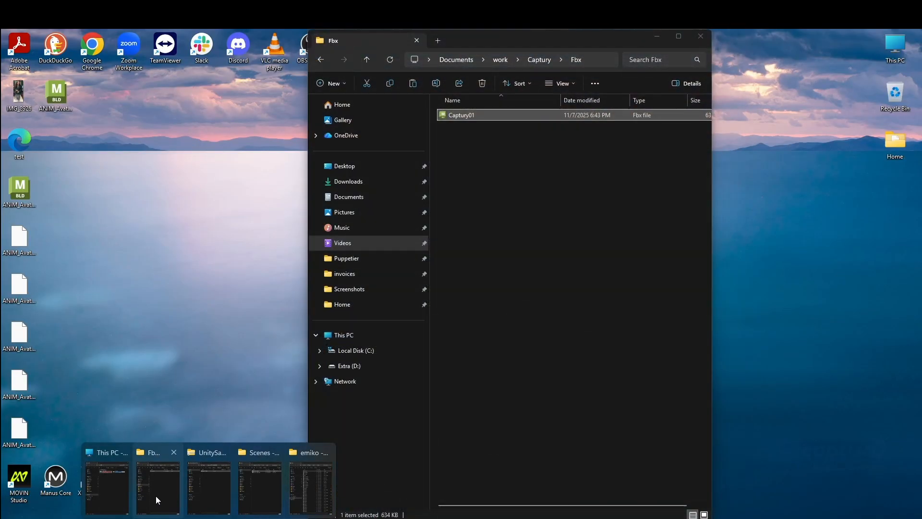
click(154, 495)
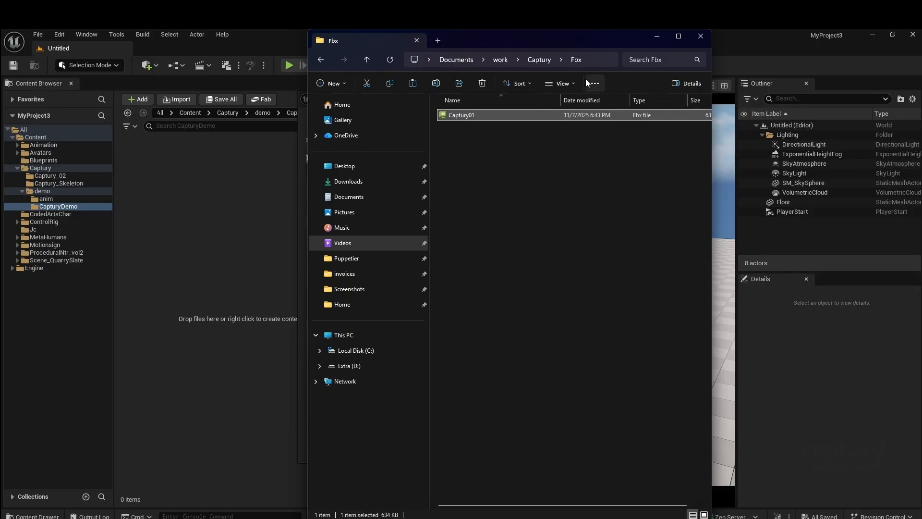
Step: Import Captury01.FBX into the CapturyDemo folder with the current import settings
click(656, 37)
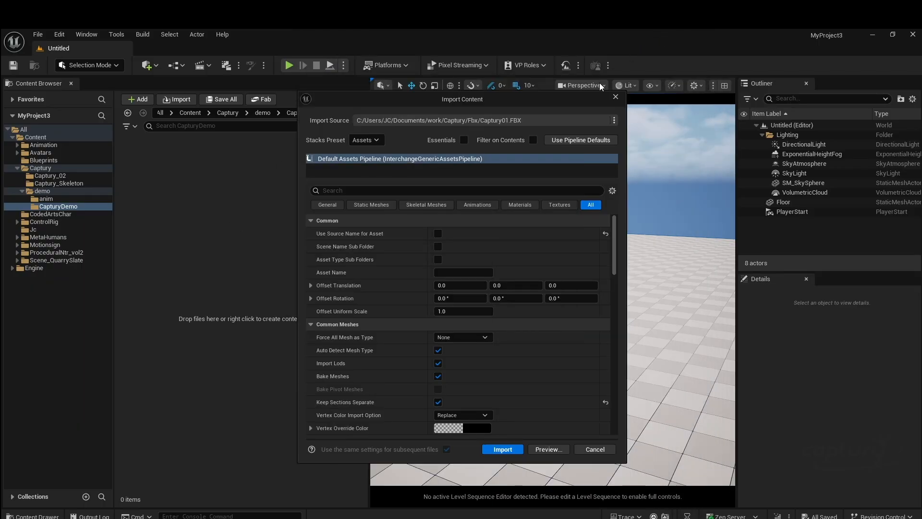
click(503, 449)
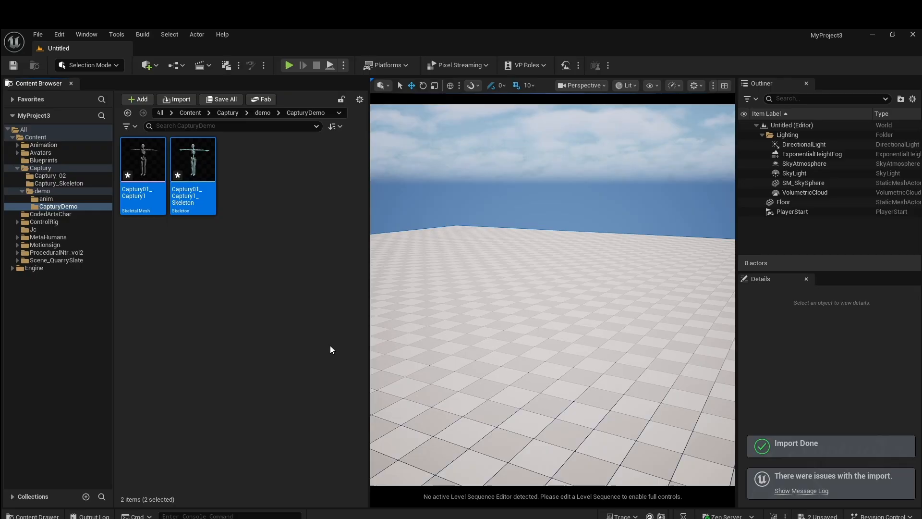
click(301, 306)
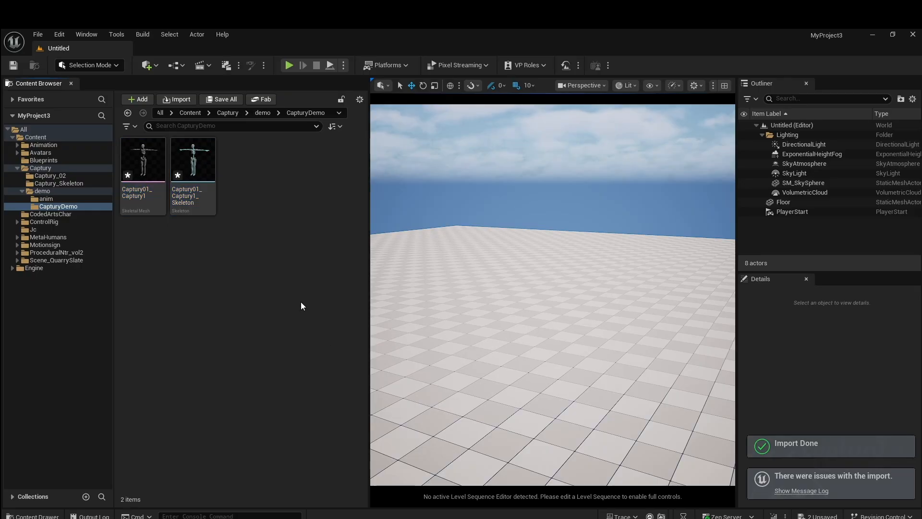
Step: Open the imported Captury01_Captury1 skeletal mesh, examine its T-pose and bone hierarchy, and close its editor
click(151, 170)
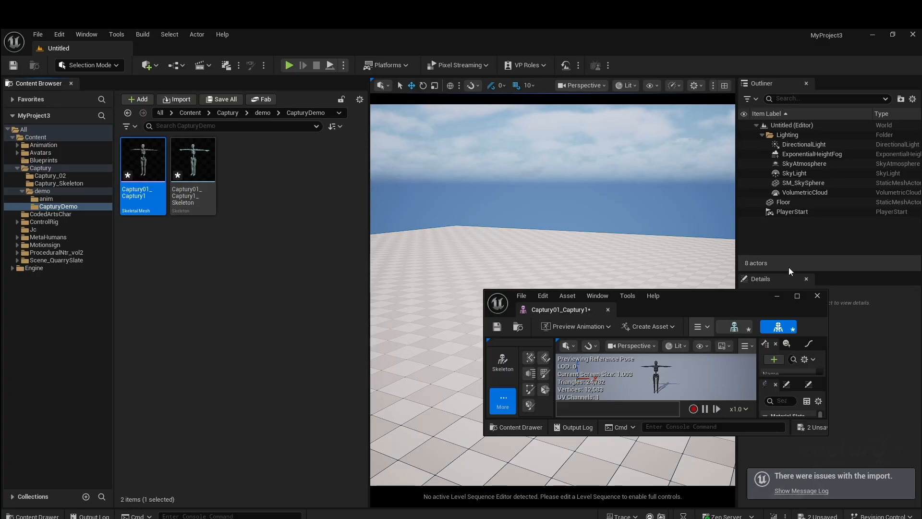
click(797, 296)
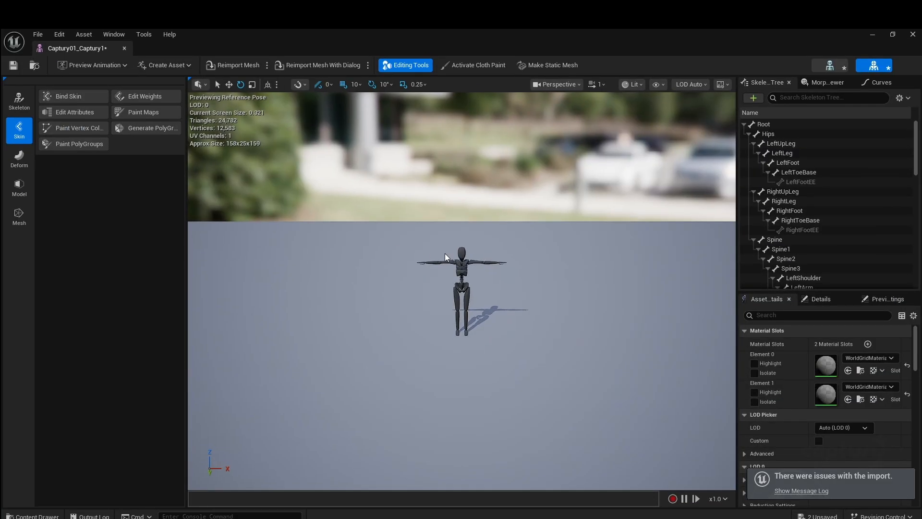
scroll(446, 257, up, 5)
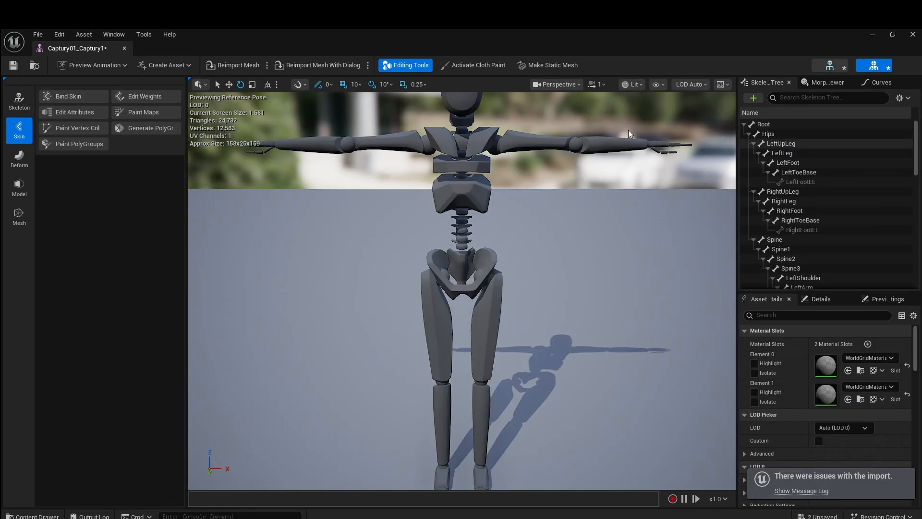
scroll(446, 181, down, 3)
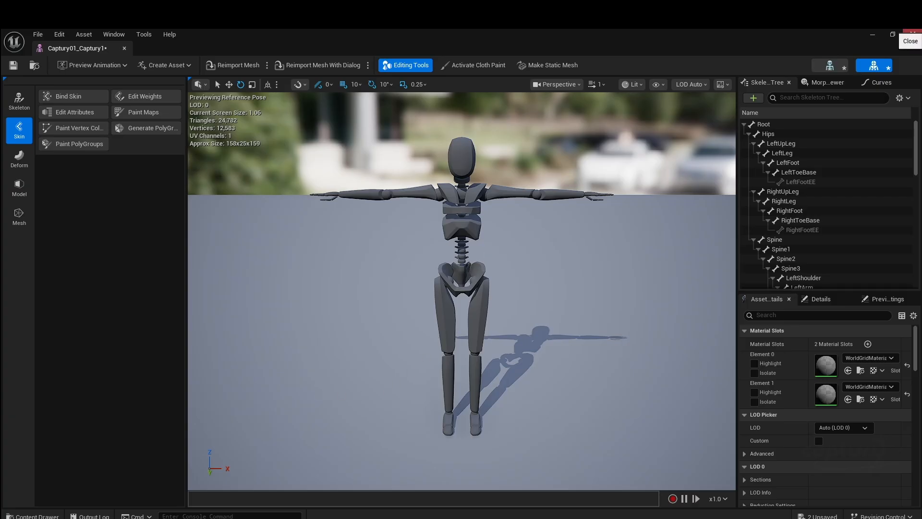
click(913, 35)
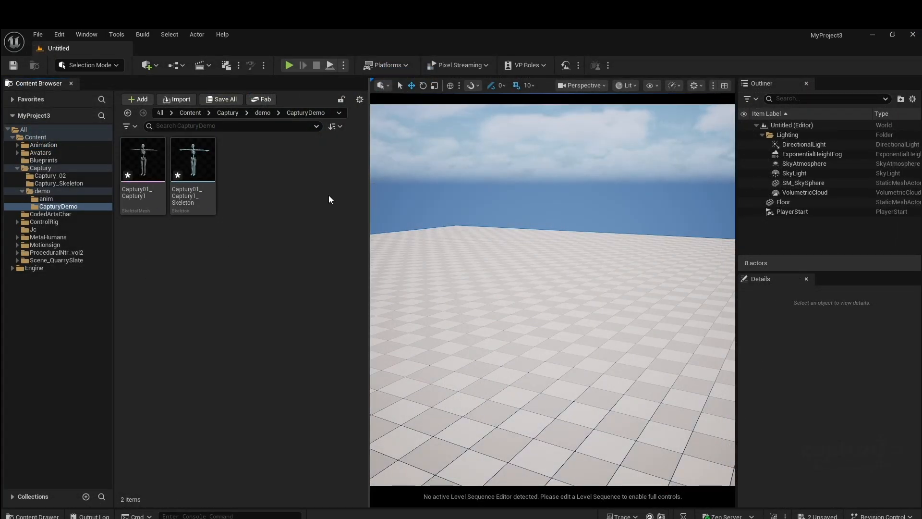
Step: Create an IK Rig from the Captury01_Captury1 skeletal mesh and briefly open it to check its preview
click(150, 167)
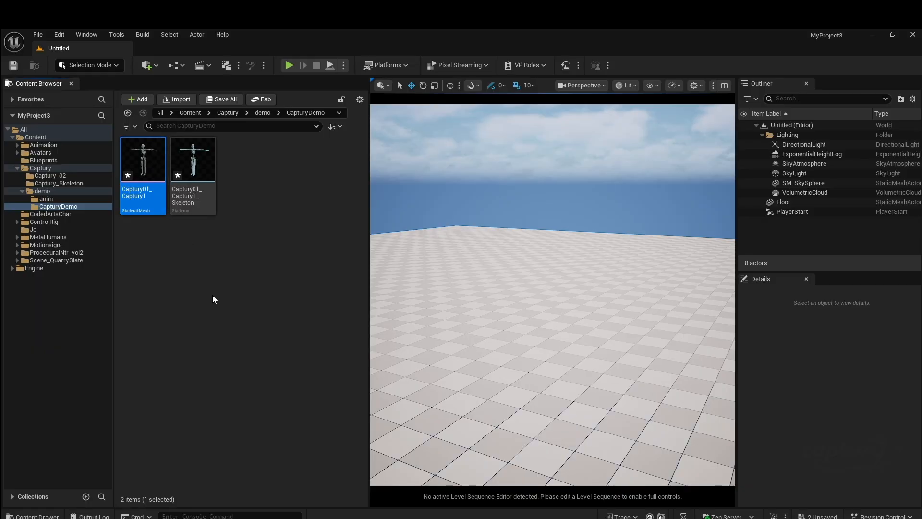
click(212, 294)
click(150, 156)
right_click(151, 156)
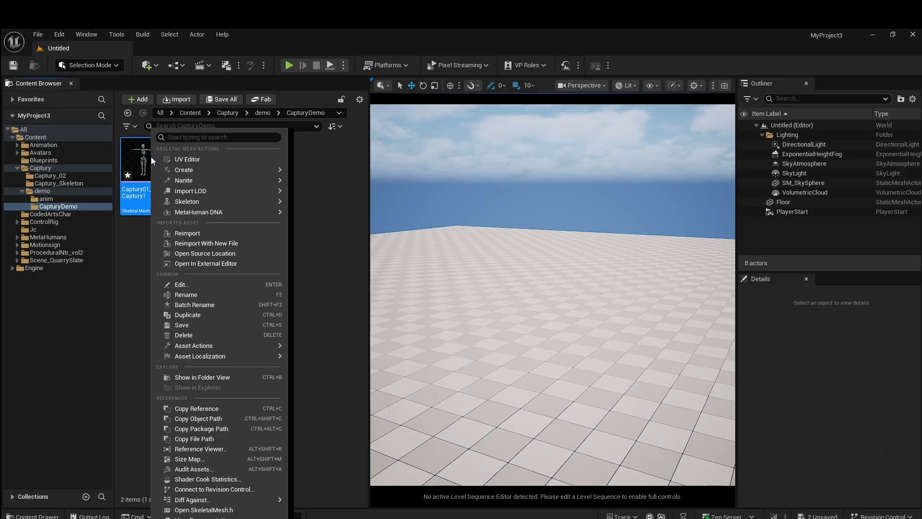
mouse_move(202, 171)
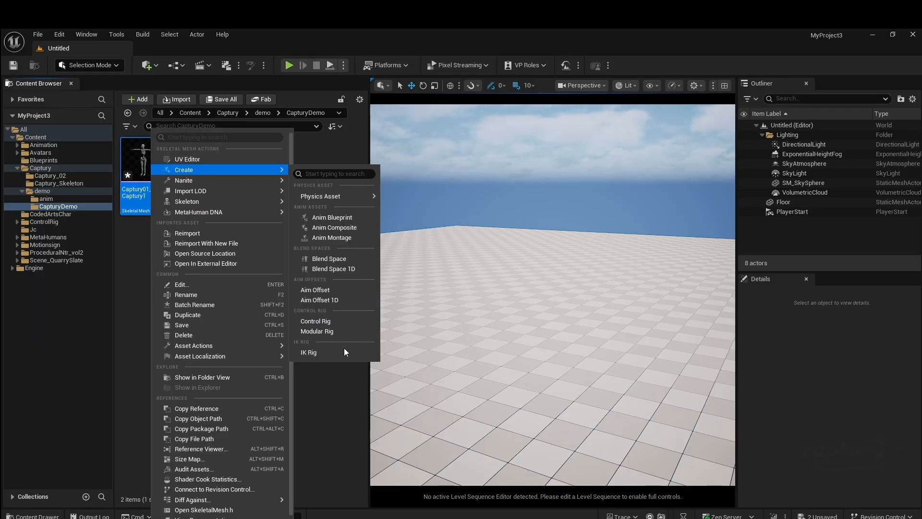
click(319, 353)
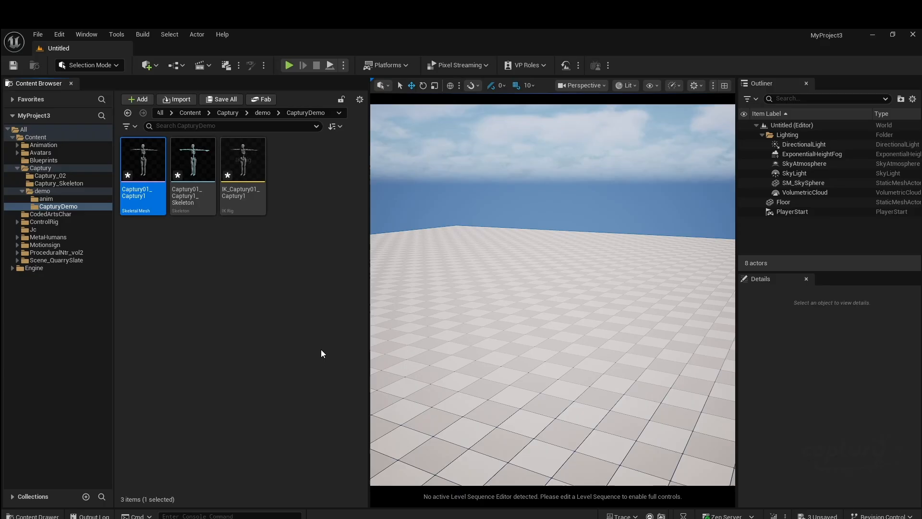
double_click(244, 156)
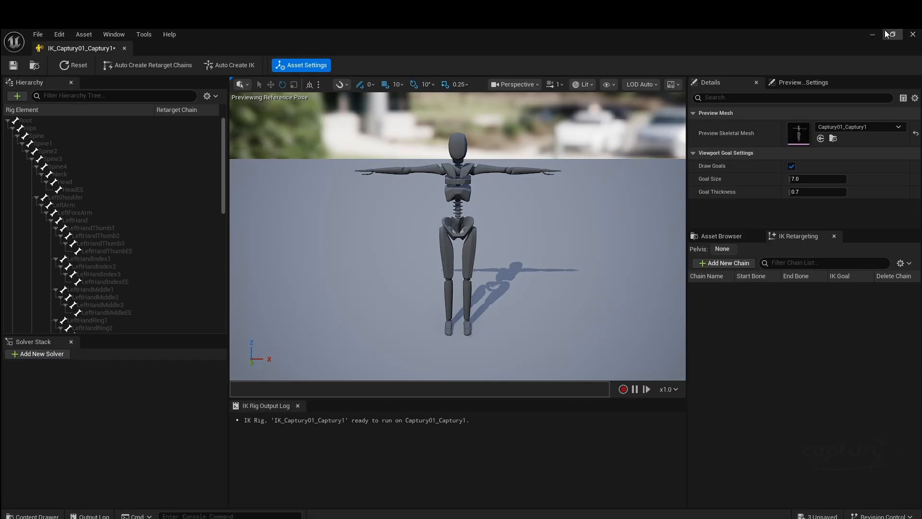
click(912, 35)
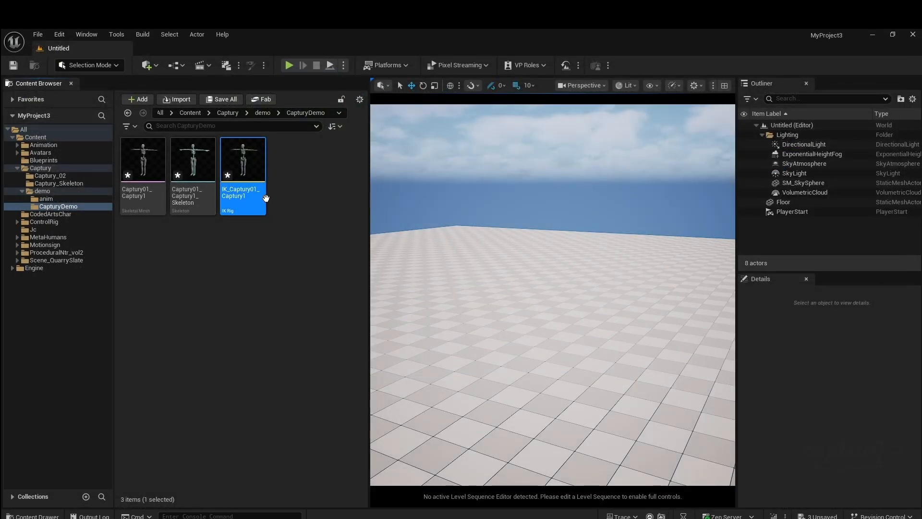
Step: Rename the IK Rig as IK_Captury01_Captury1Demo
right_click(240, 197)
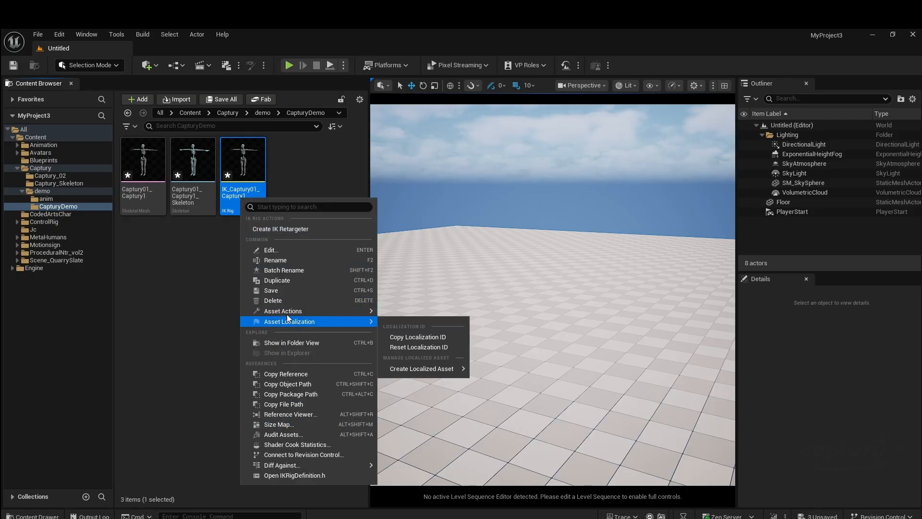
click(289, 260)
key(Home)
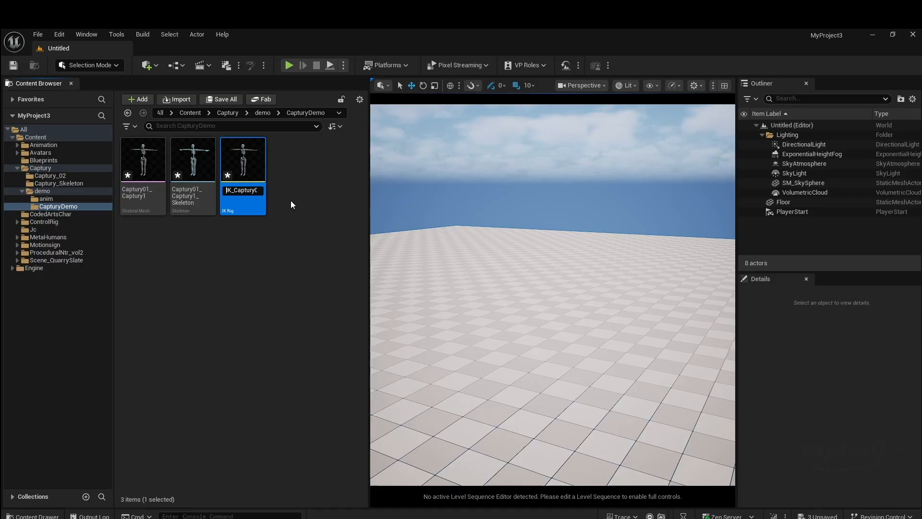
key(Right)
key(Right)
key(Right)
key(Right)
key(Right)
key(Right)
key(Right)
key(Right)
key(Right)
key(Right)
key(Right)
key(Right)
key(Right)
key(Right)
key(Right)
key(Right)
key(Right)
key(Right)
key(Right)
key(Right)
key(Left)
key(Left)
key(Left)
key(Left)
key(Left)
key(Left)
key(Left)
key(Left)
key(Left)
key(Left)
key(Left)
key(Left)
key(Left)
key(Left)
key(Left)
key(Left)
key(Left)
key(Left)
key(Left)
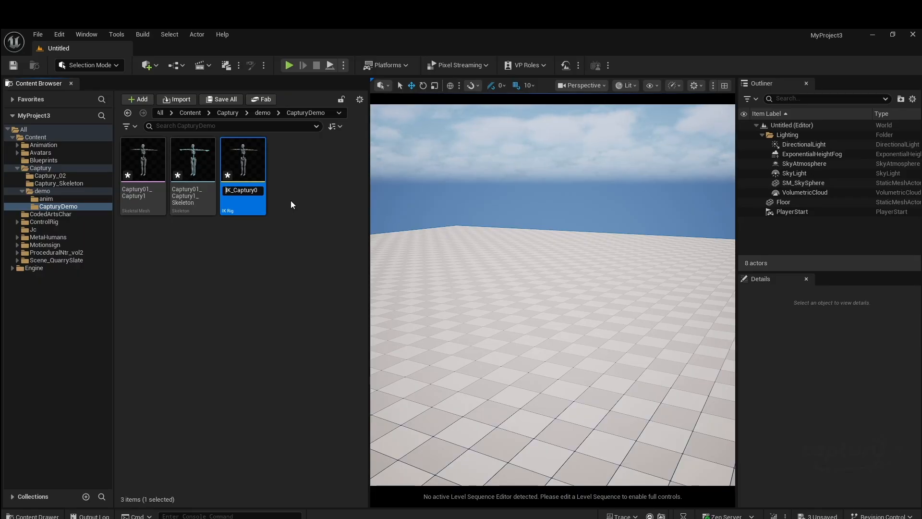
key(Right)
key(Right)
key(Right)
key(Right)
key(Right)
key(Right)
key(Right)
key(Right)
key(Right)
key(Right)
key(Right)
key(Right)
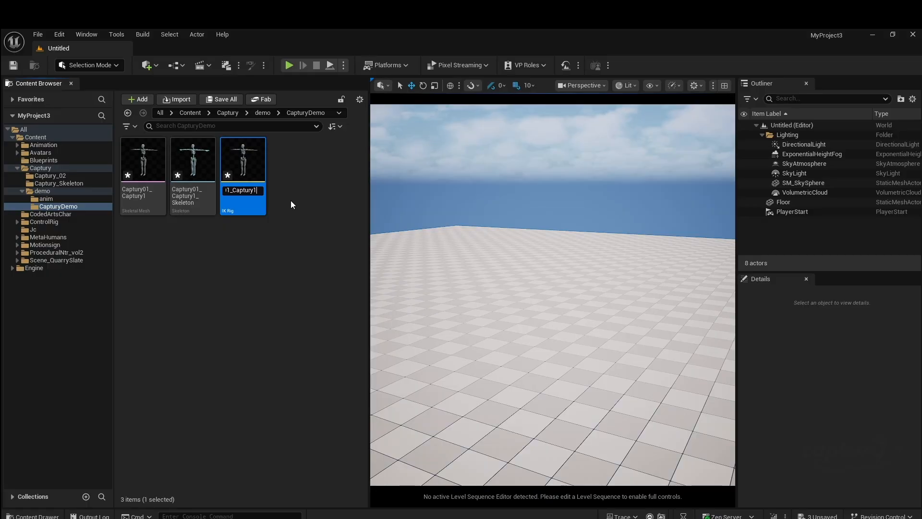
text(Demo)
key(Return)
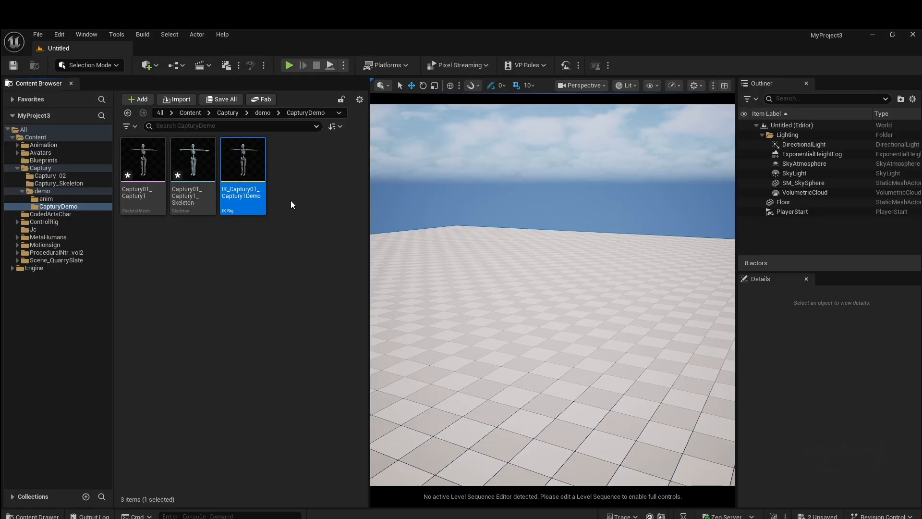
click(267, 331)
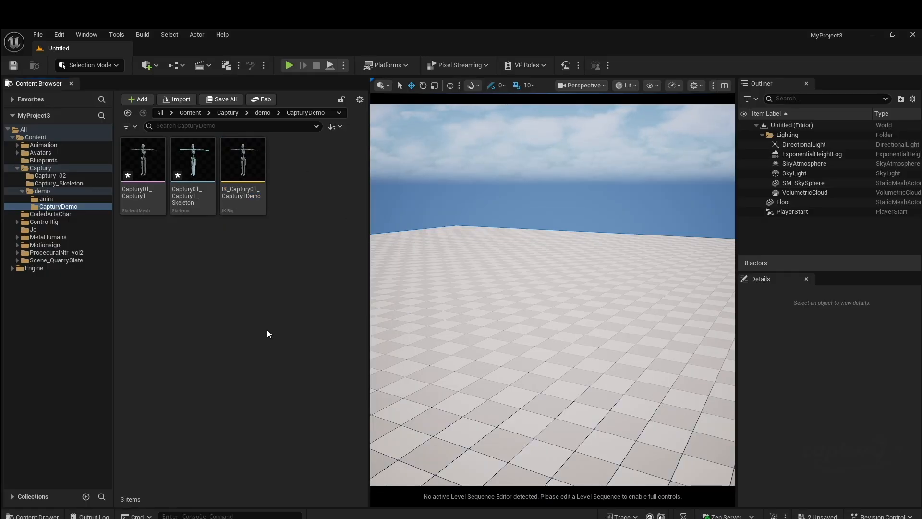
Step: Open the IK_Captury01_Captury1Demo rig and automatically create its retarget chains, without adding any chain manually
double_click(237, 166)
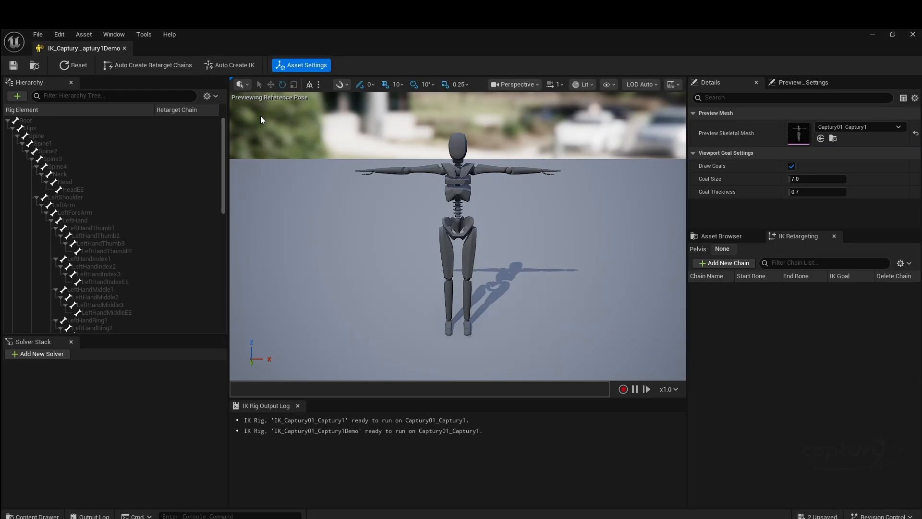
click(134, 64)
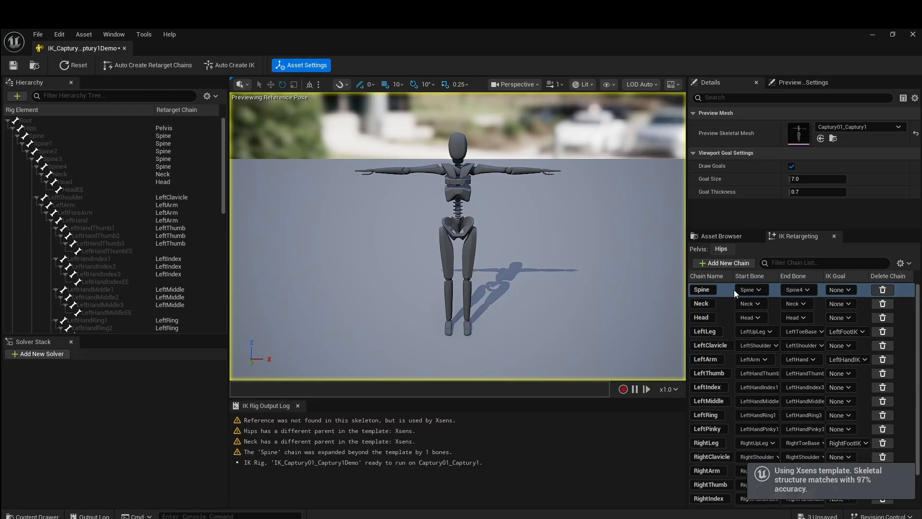
click(726, 264)
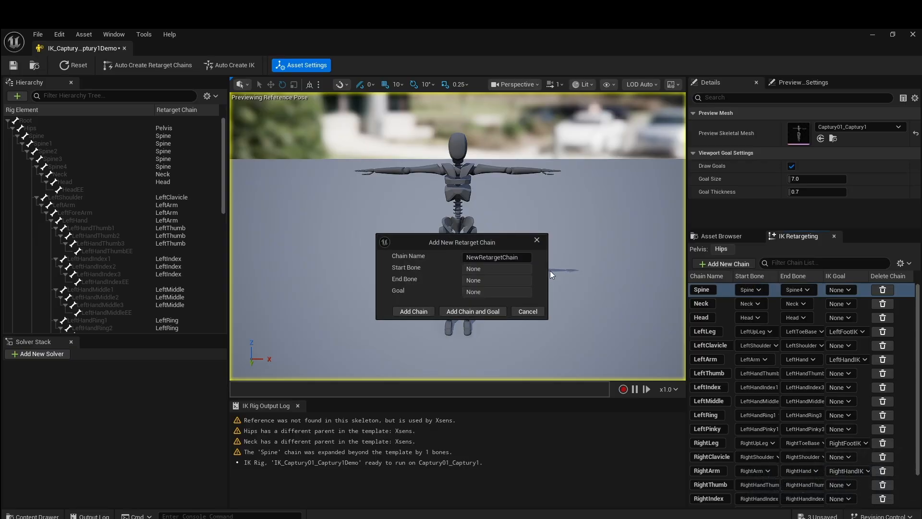
click(537, 240)
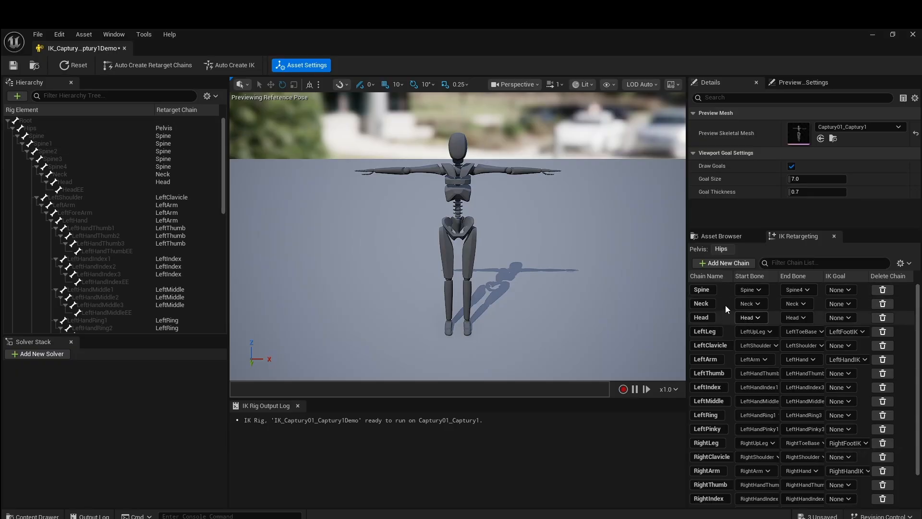
Step: Review the retarget chains, automatically create the rig's full-body IK, then save and close the IK Rig
scroll(727, 309, down, 2)
scroll(205, 165, down, 2)
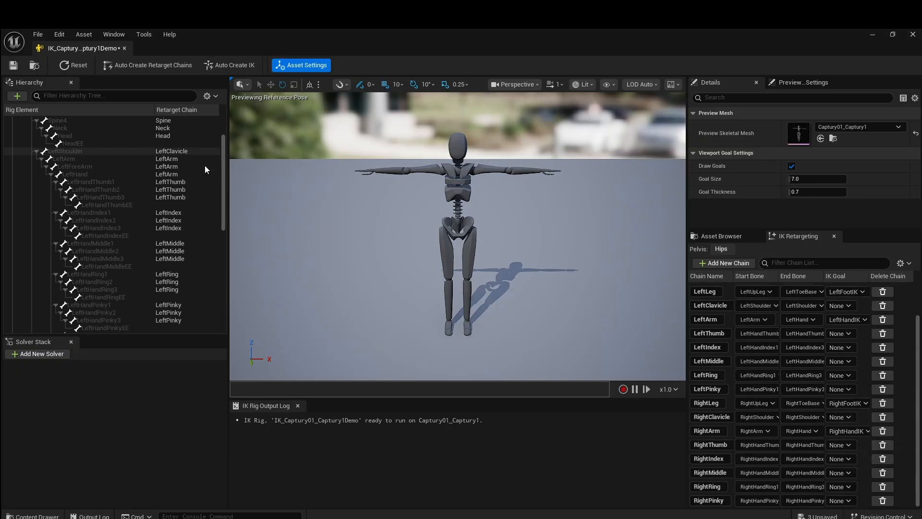
scroll(204, 165, down, 7)
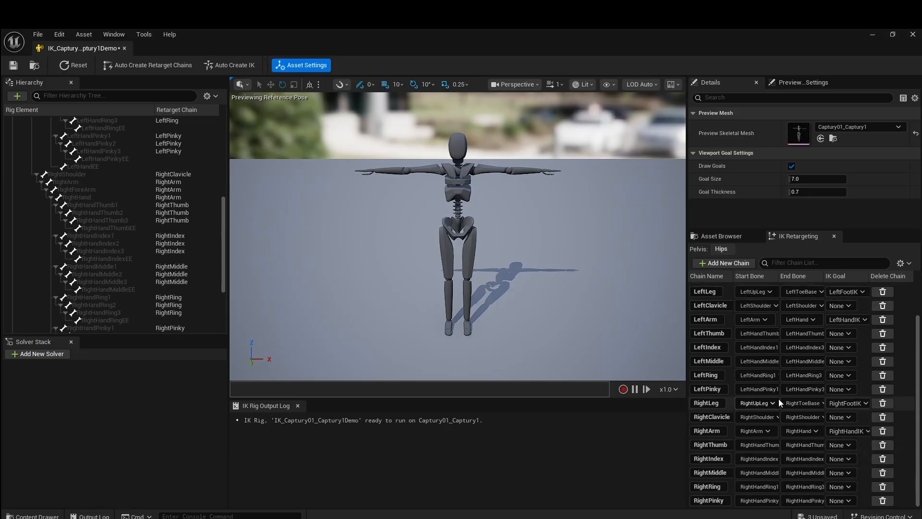
scroll(780, 399, up, 2)
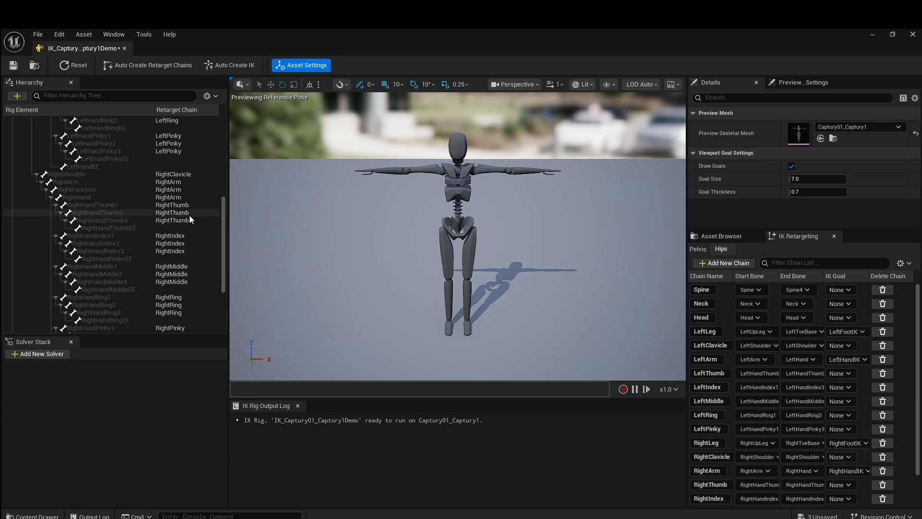
scroll(178, 190, up, 9)
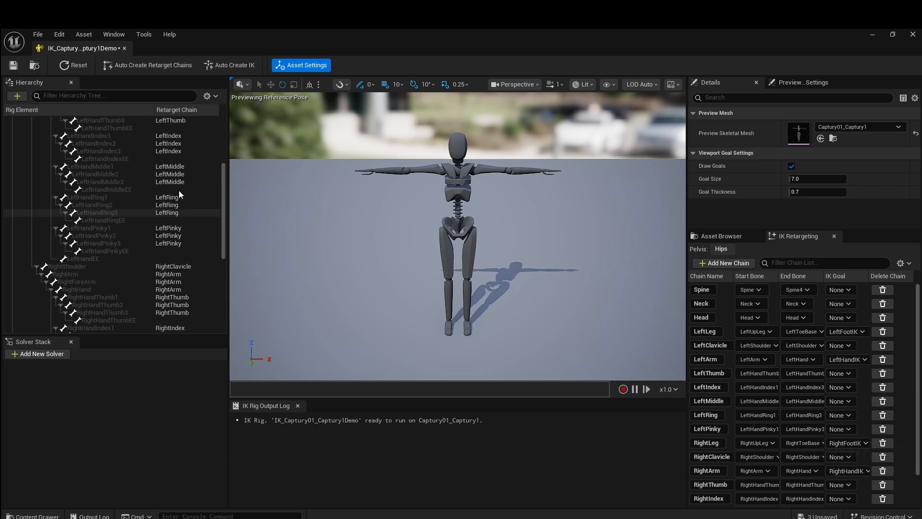
click(230, 66)
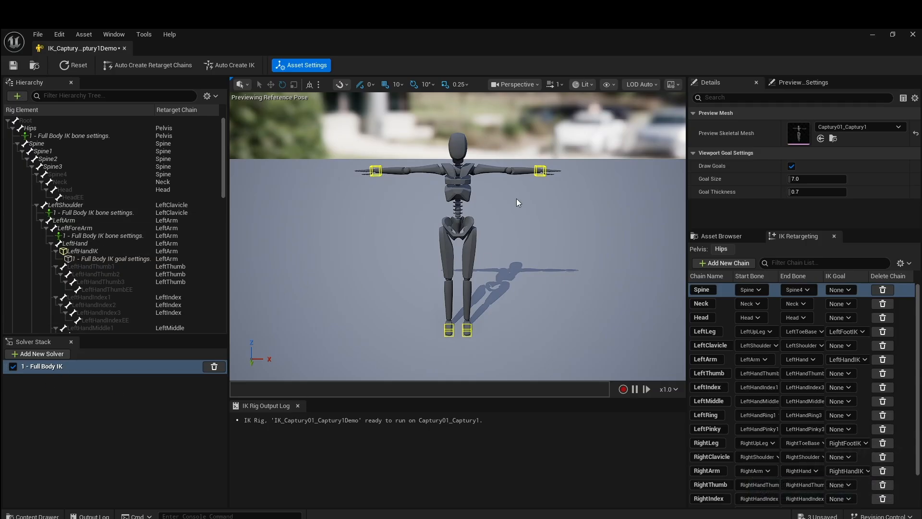
click(13, 65)
click(912, 34)
click(244, 180)
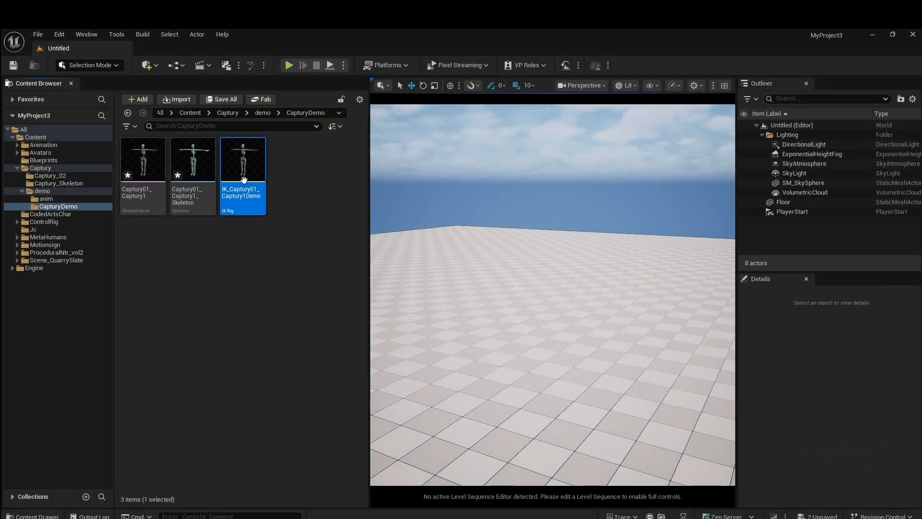
click(206, 251)
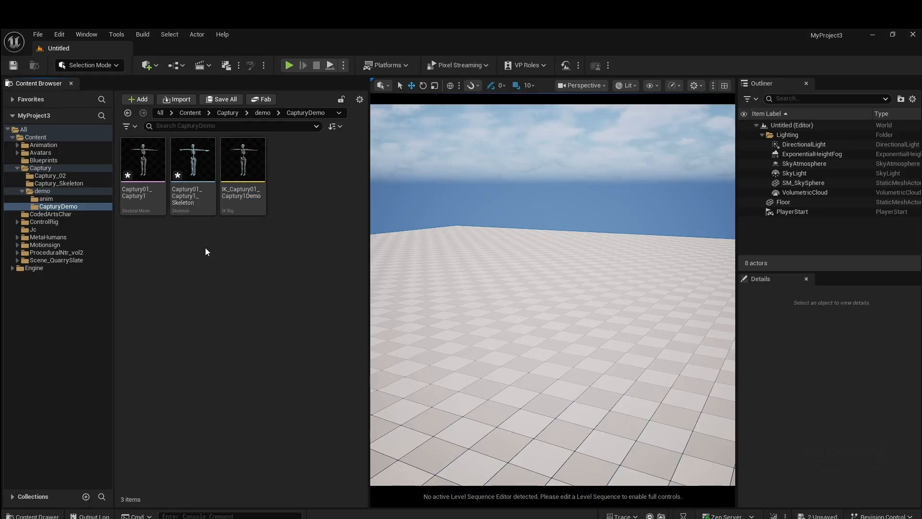
Step: Create an Animation Blueprint from the Captury01_Captury1 skeletal mesh and name it ABP_CapturyDemo
click(152, 171)
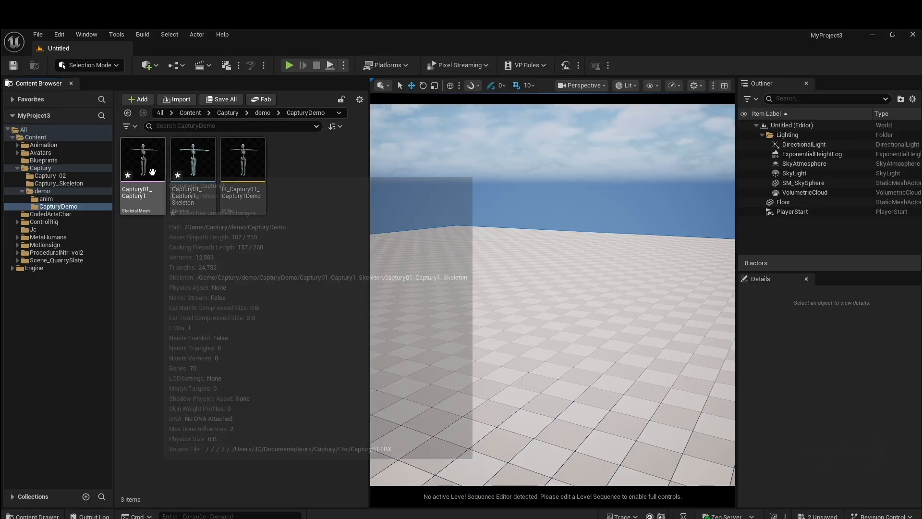
right_click(153, 172)
mouse_move(196, 170)
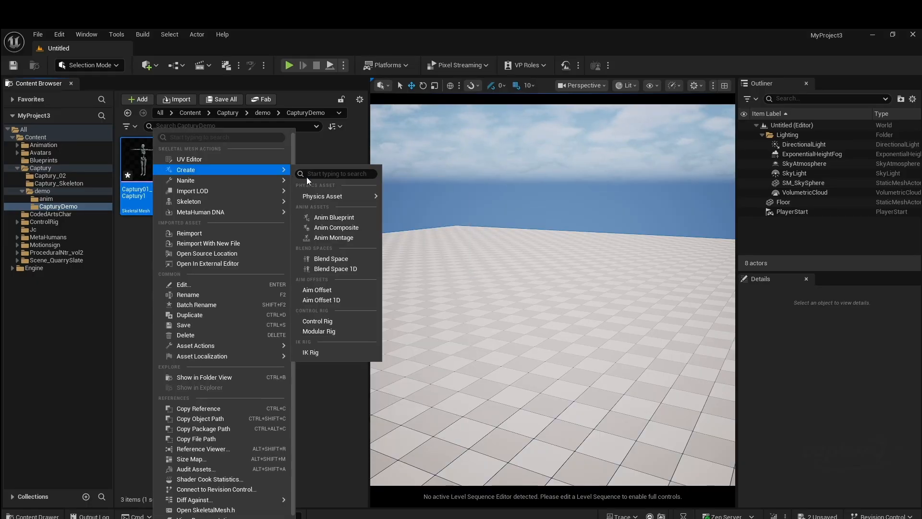
click(342, 218)
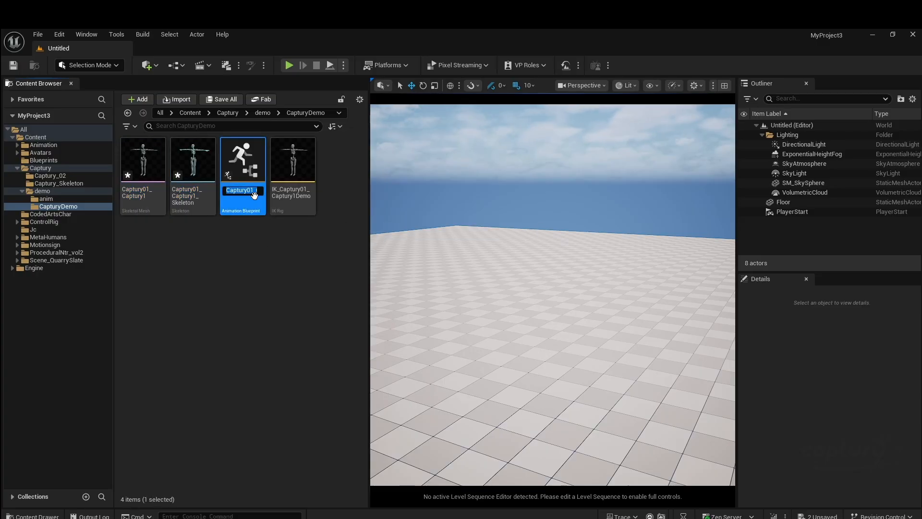
text(ABP)
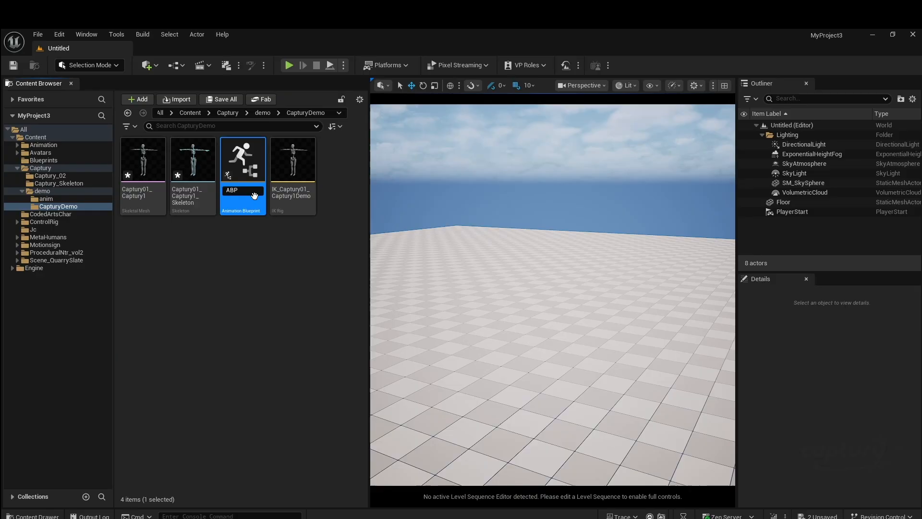
text(_CapturyDemo)
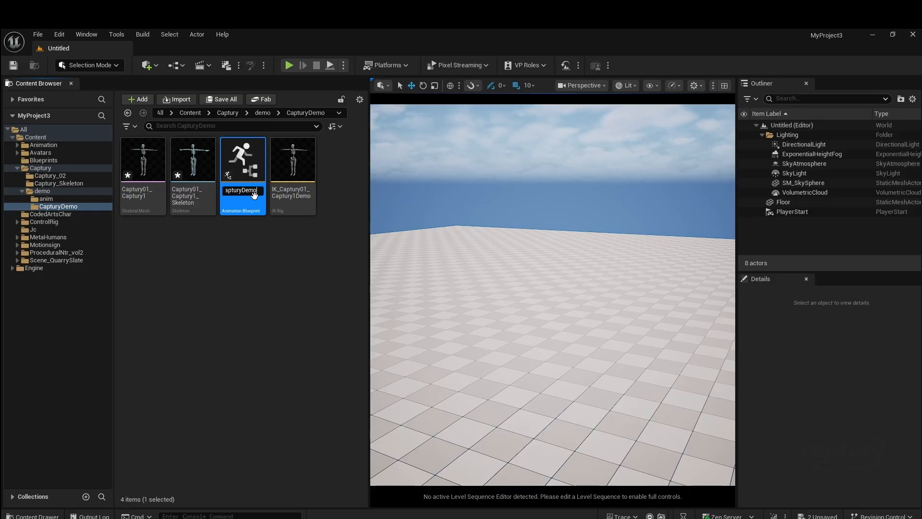
key(Return)
click(241, 287)
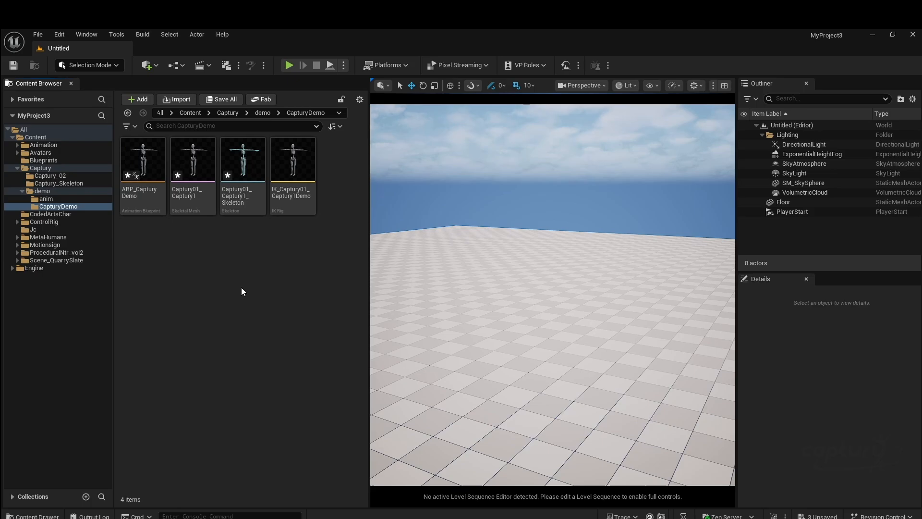
Step: Open ABP_CapturyDemo and add a Live Link Pose node to its AnimGraph
double_click(147, 161)
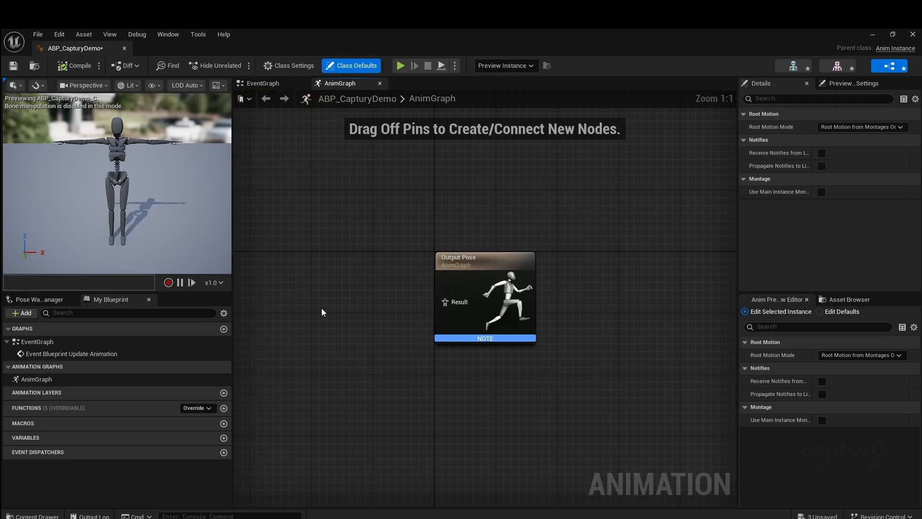
right_click(298, 312)
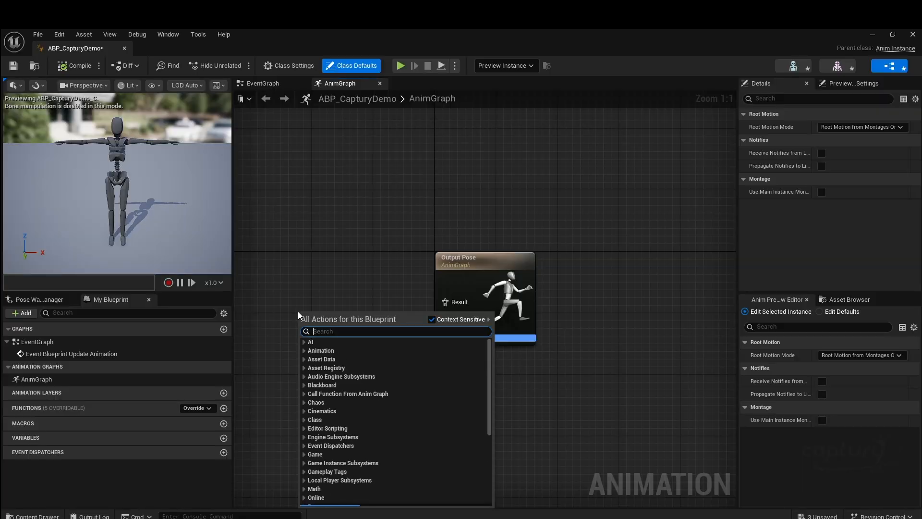
text(livelink)
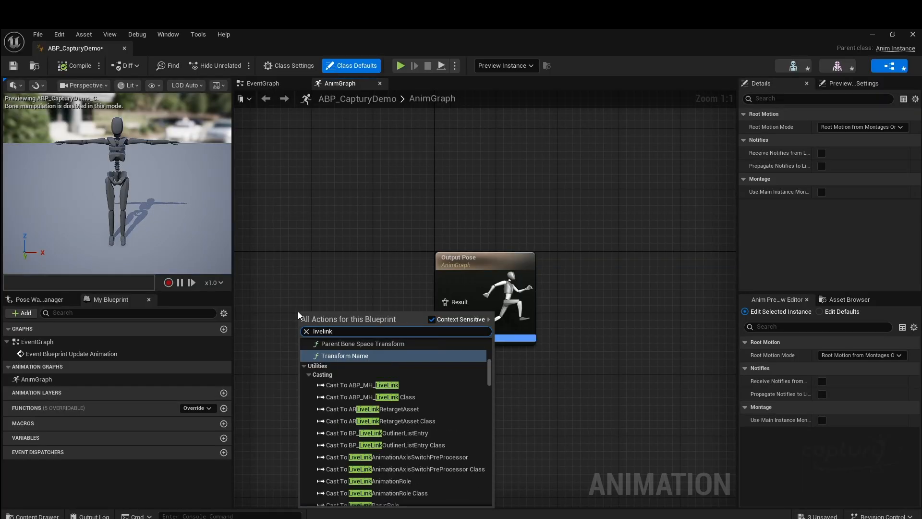
key(BackSpace)
key(BackSpace)
key(BackSpace)
key(BackSpace)
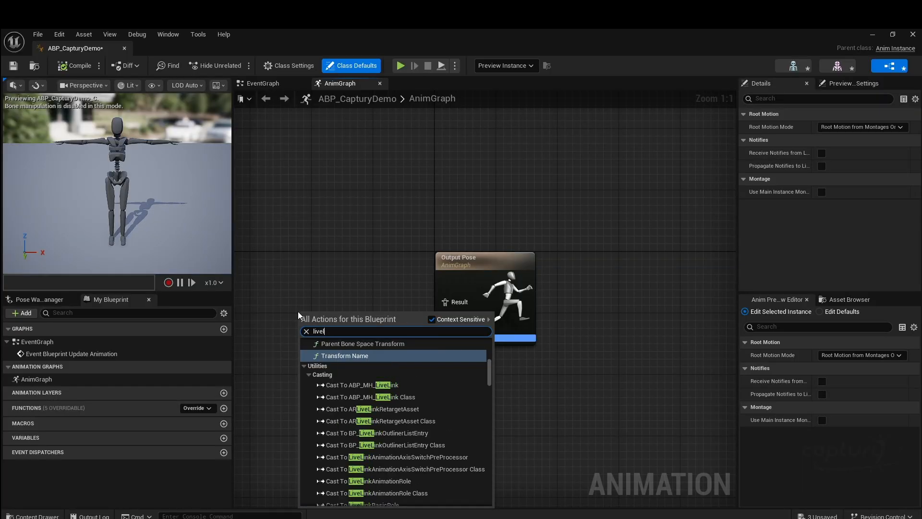
click(345, 356)
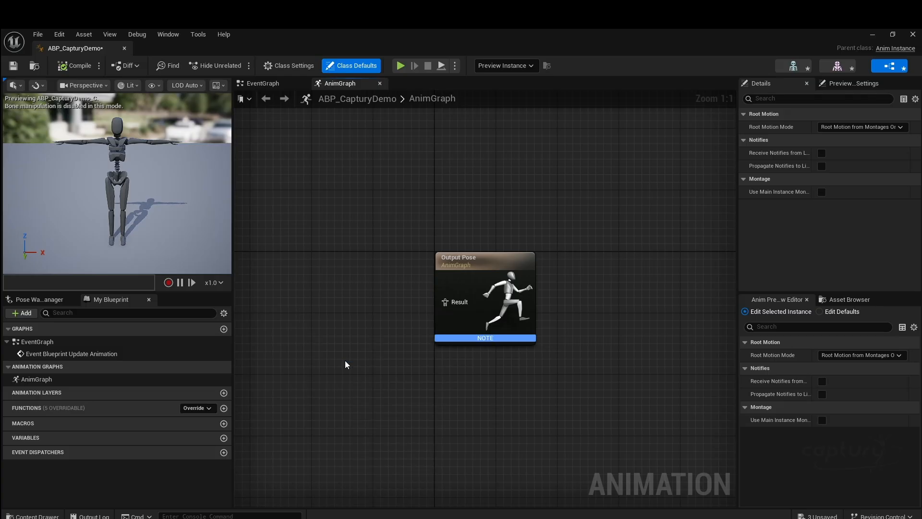
Step: Connect the Live Link Pose node's output to the Output Pose result and compile the blueprint
drag(489, 265, 566, 280)
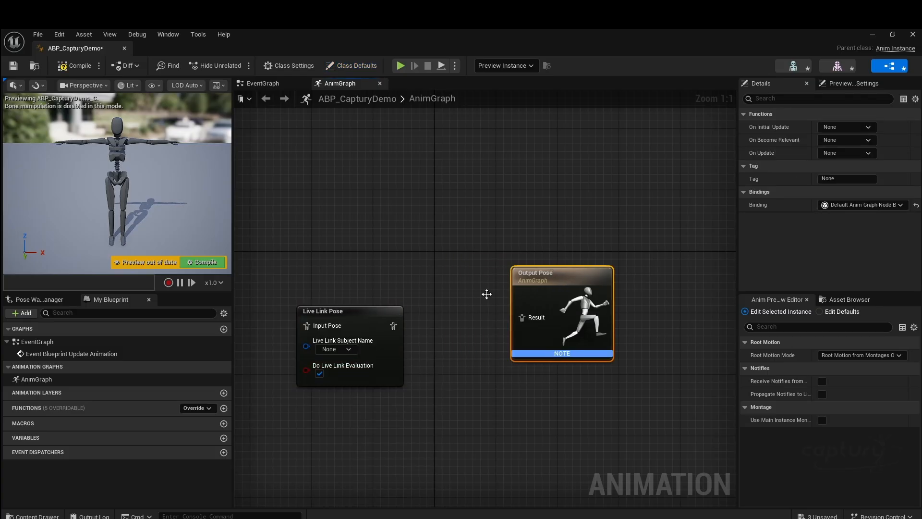
drag(362, 315, 524, 328)
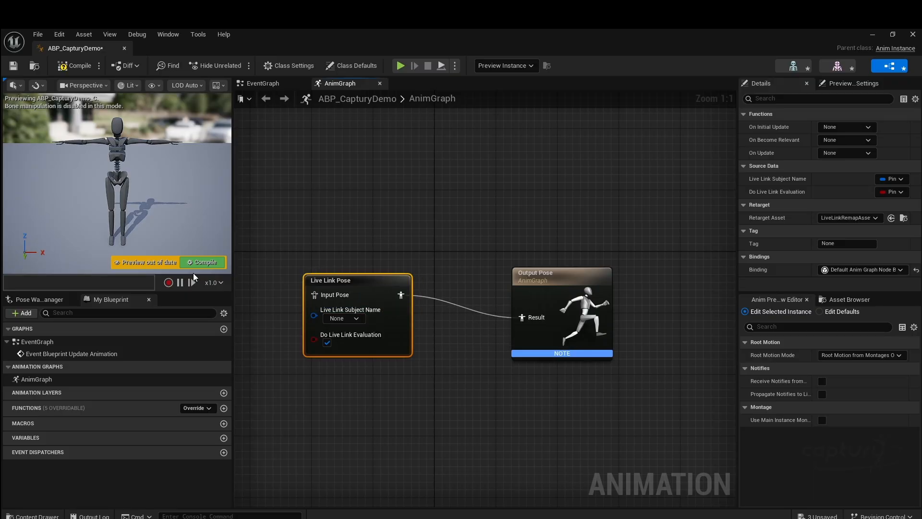
click(206, 262)
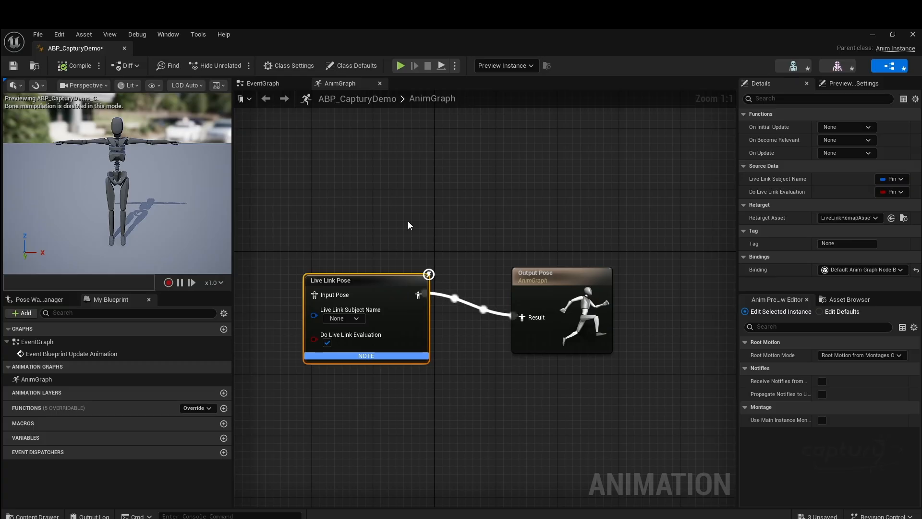
Step: Align the Live Link Pose and Output Pose nodes in the AnimGraph, then leave the Animation Blueprint
drag(577, 283, 569, 261)
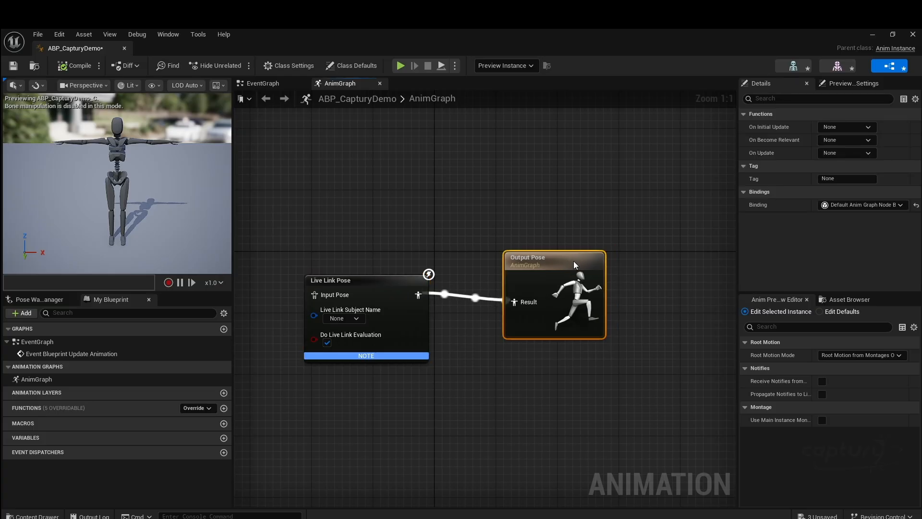
click(368, 183)
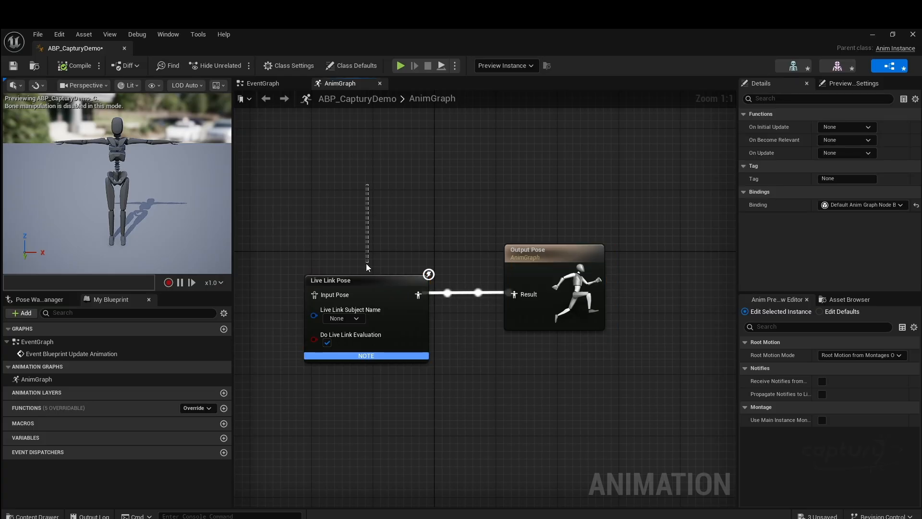
drag(396, 281, 397, 266)
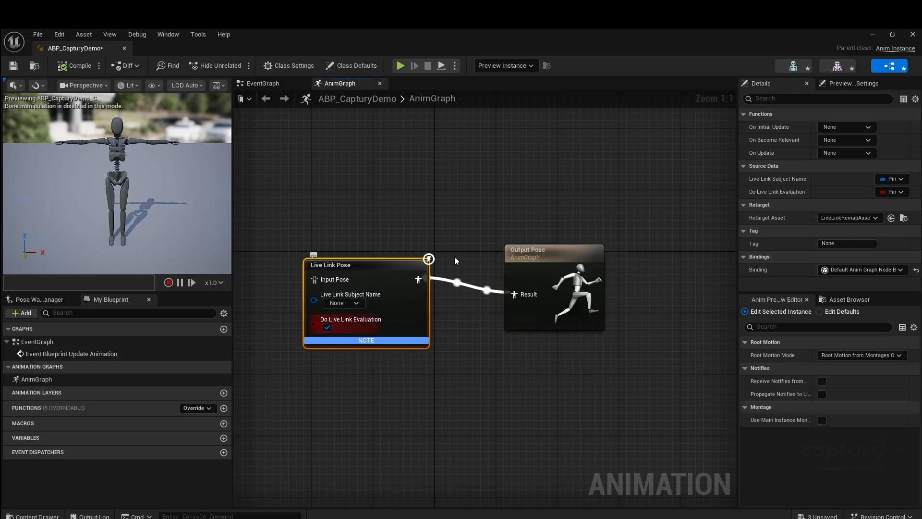
drag(538, 267, 546, 244)
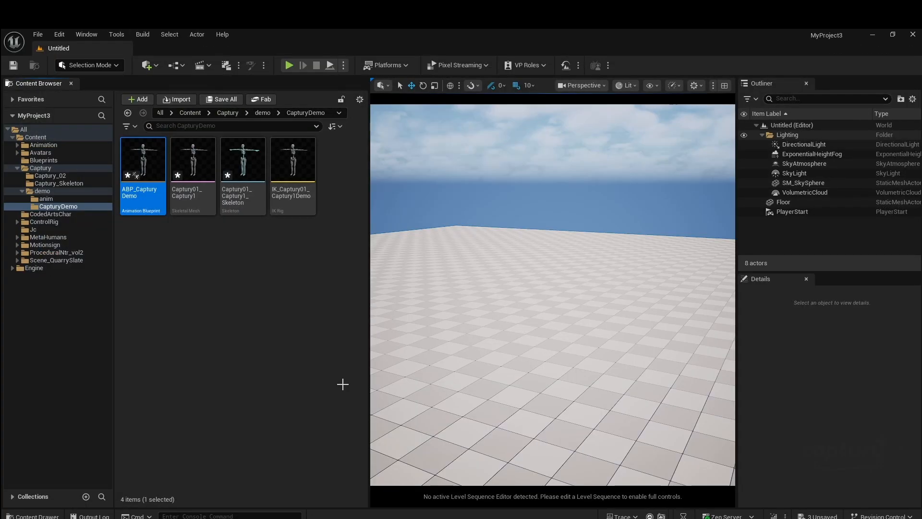
click(343, 384)
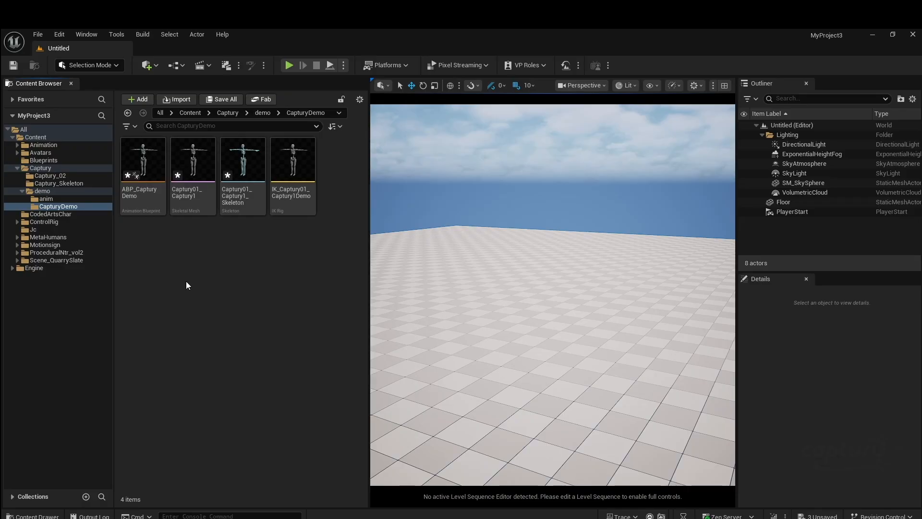
Step: Create an IK Rig from the f_med_nrw_body skeletal mesh in the MetaHumans/Ada/Body folder
click(65, 237)
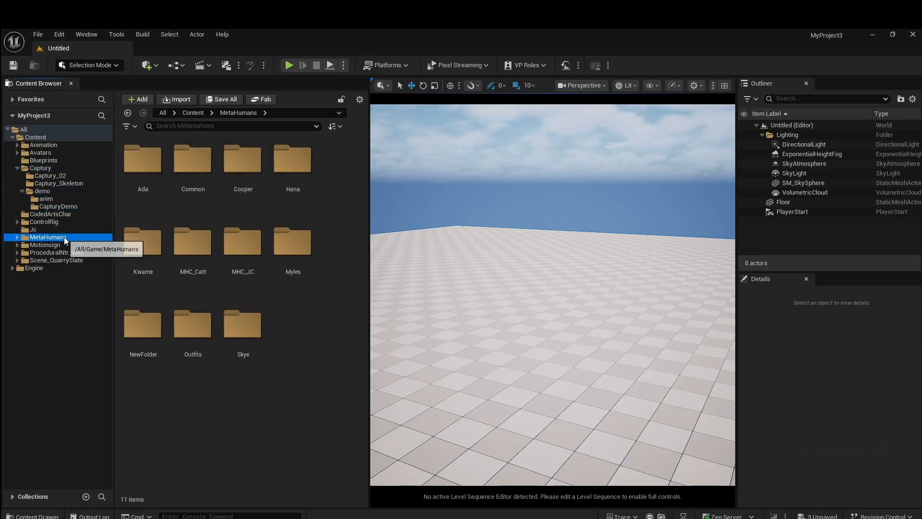
double_click(147, 164)
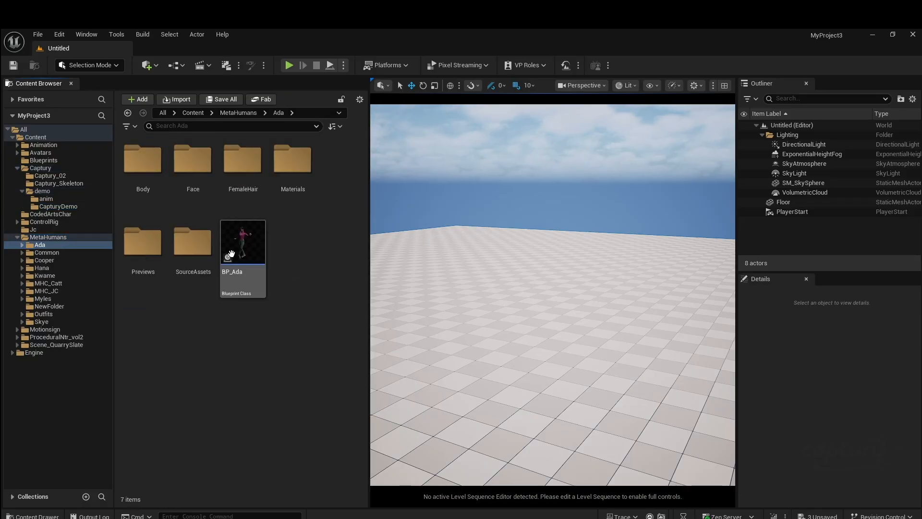
double_click(143, 167)
click(192, 165)
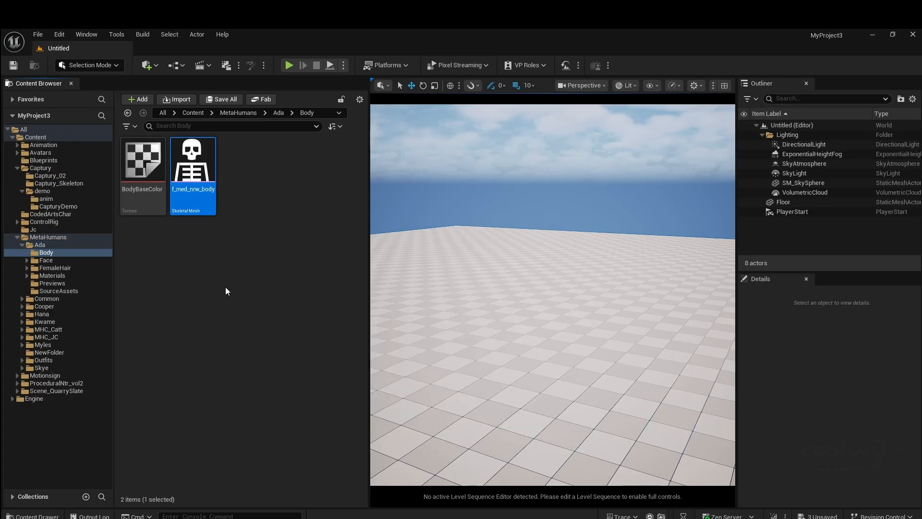
right_click(198, 167)
mouse_move(258, 174)
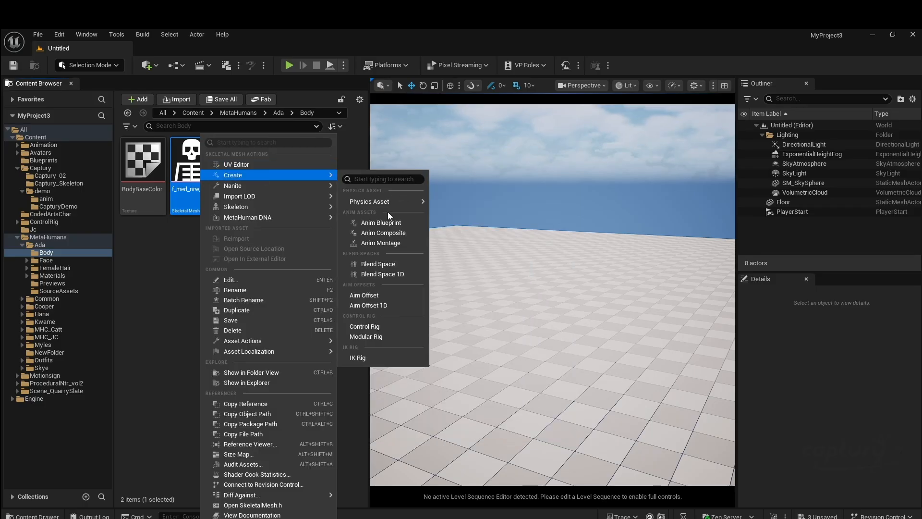
click(373, 360)
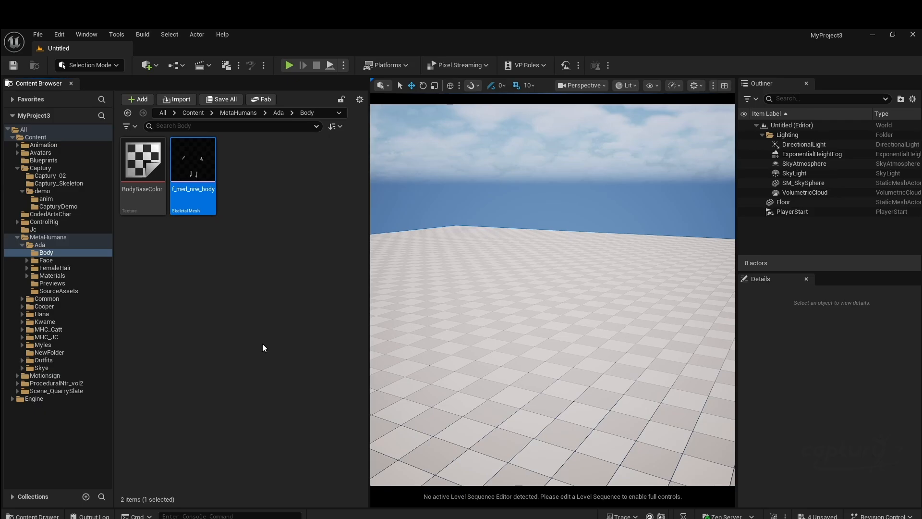
Step: Open the IK_f_med_nrw_body rig and set its preview's bone drawing to All Hierarchy
double_click(252, 177)
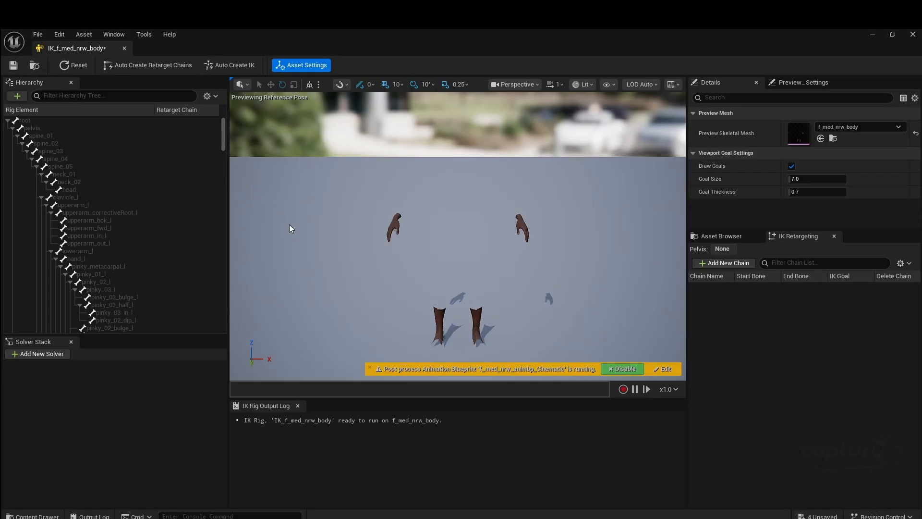
click(615, 85)
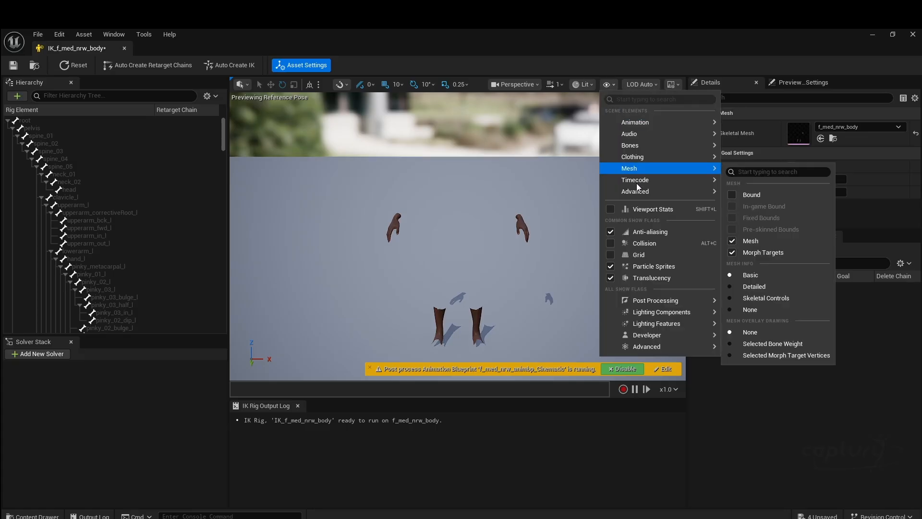
mouse_move(643, 148)
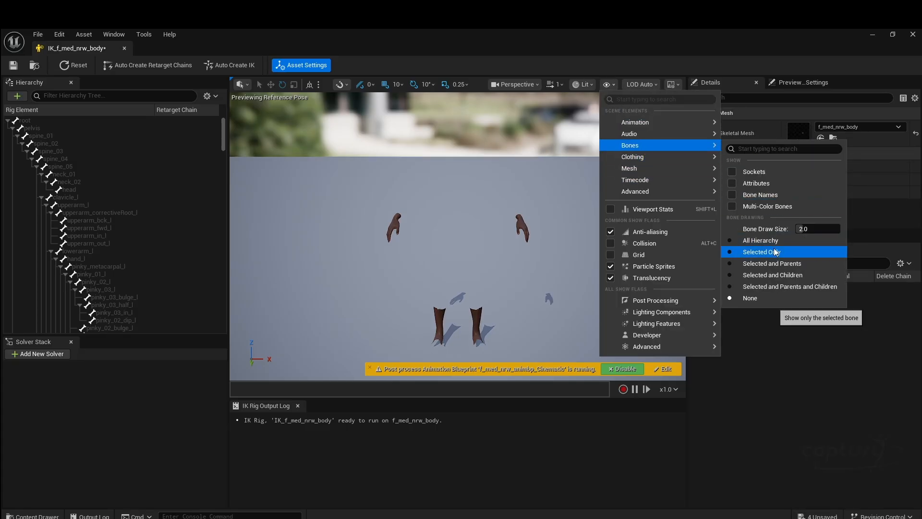
click(761, 240)
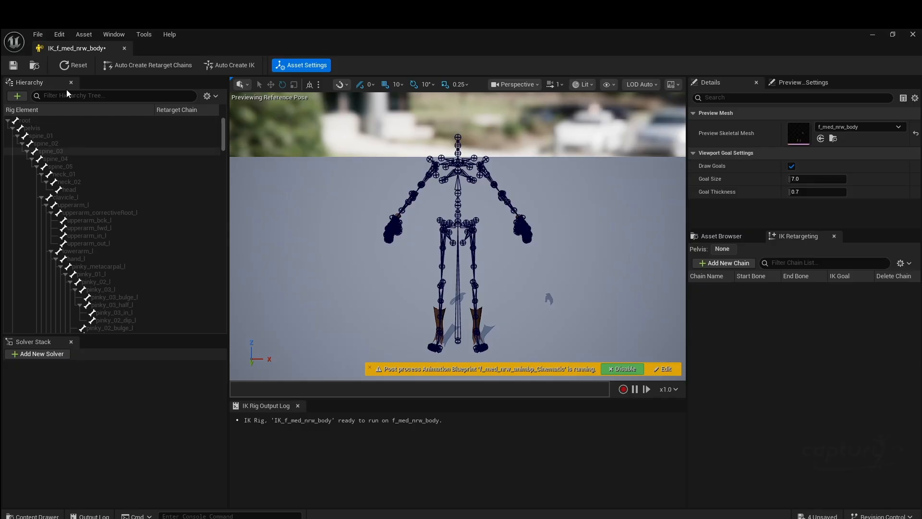
Step: Automatically create the retarget chains and the full-body IK for the IK_f_med_nrw_body rig
click(122, 68)
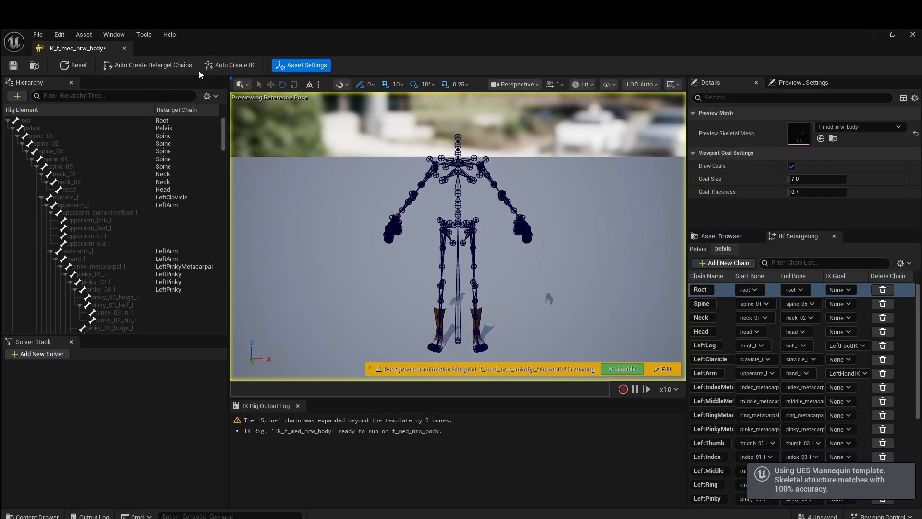
click(222, 64)
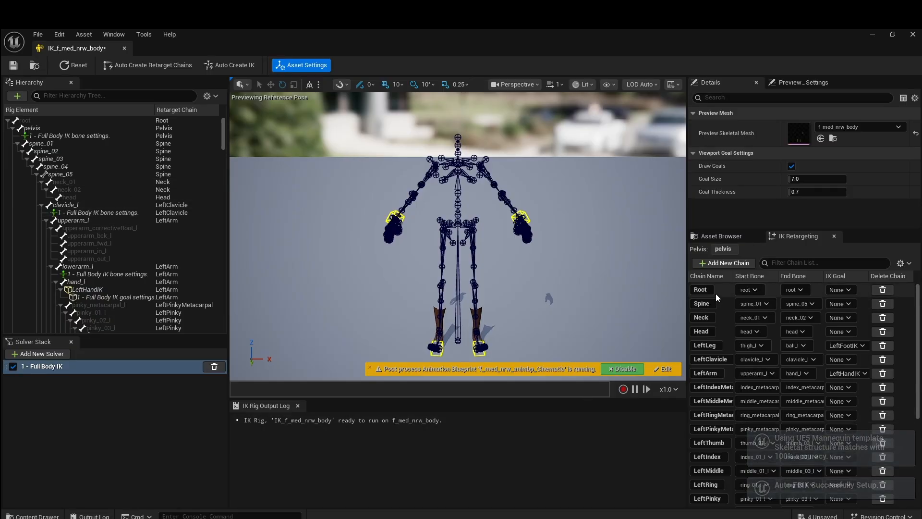
Step: Delete the Root retarget chain from the Ada body rig, then save and close the IK Rig
click(884, 290)
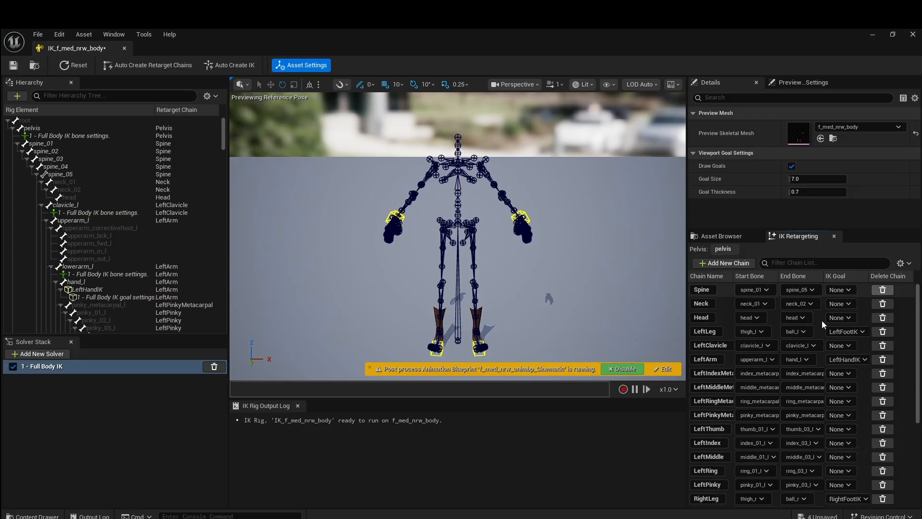
click(16, 68)
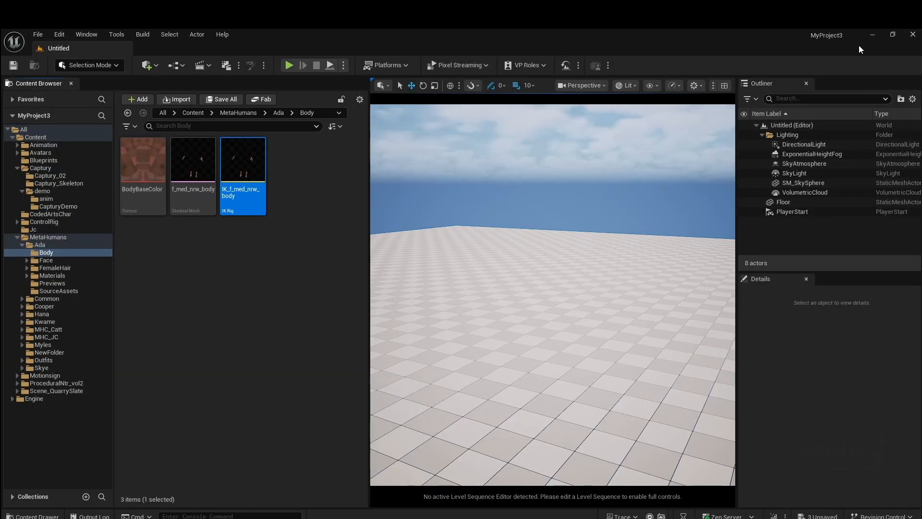
click(213, 288)
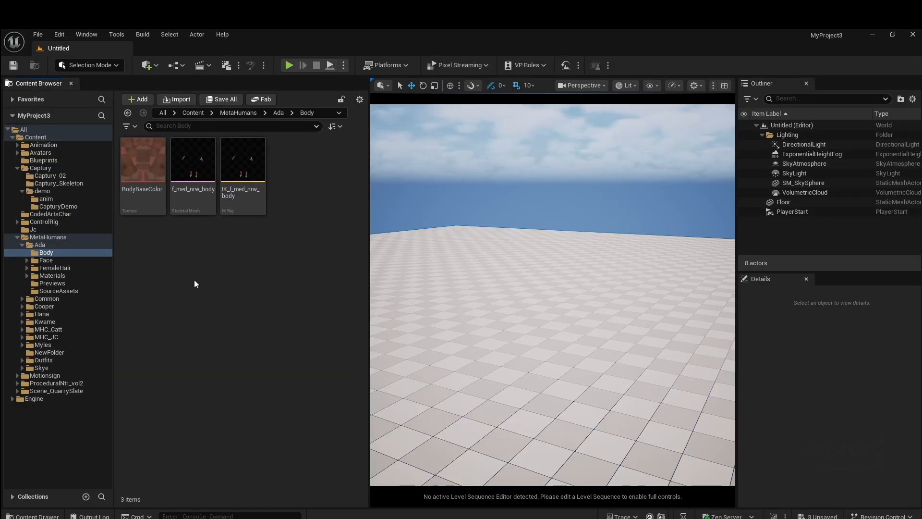
Step: Return to the Captury/demo/CapturyDemo folder and locate the Captury IK Rig there
click(244, 162)
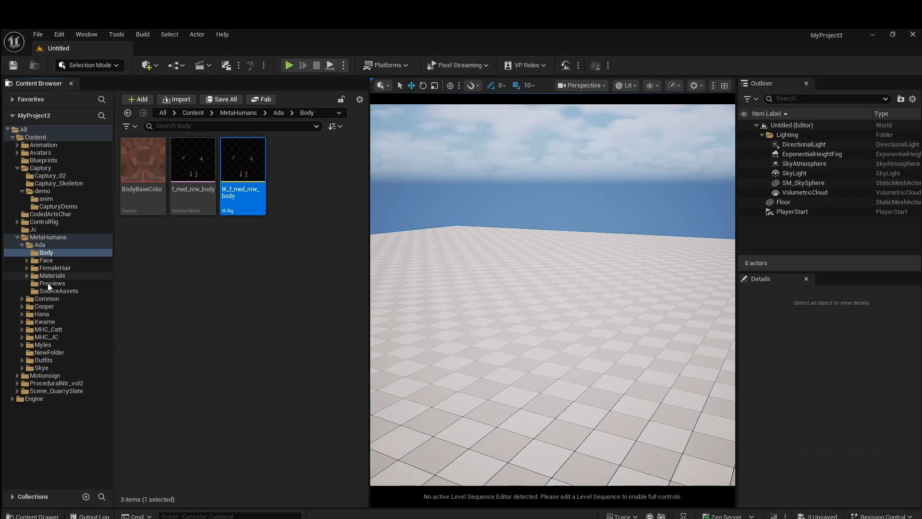
click(58, 206)
click(292, 173)
click(291, 299)
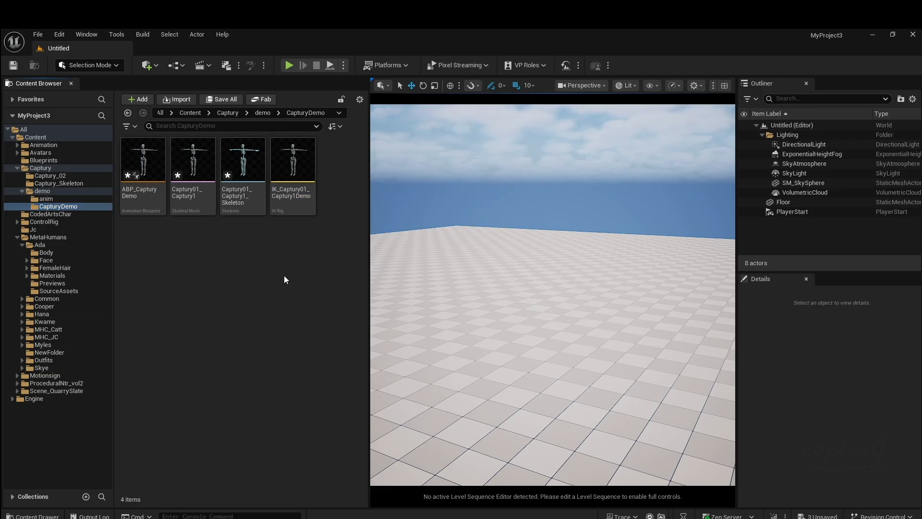
Step: Create an IK Retargeter from the IK_Captury01_Captury1Demo rig in the CapturyDemo folder
click(294, 172)
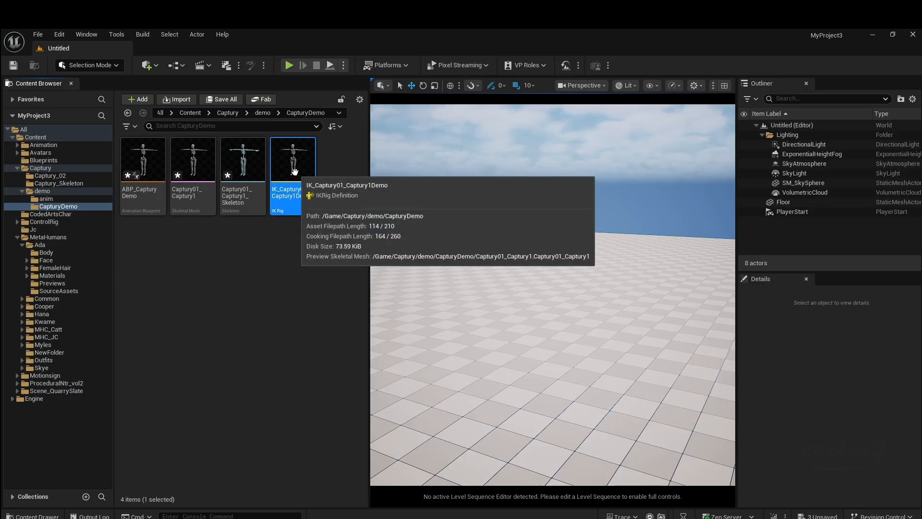
right_click(296, 173)
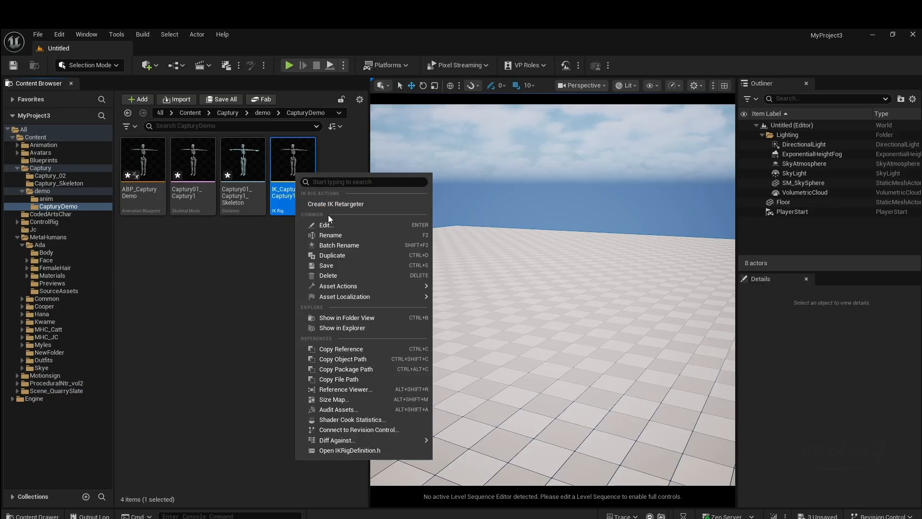
click(347, 206)
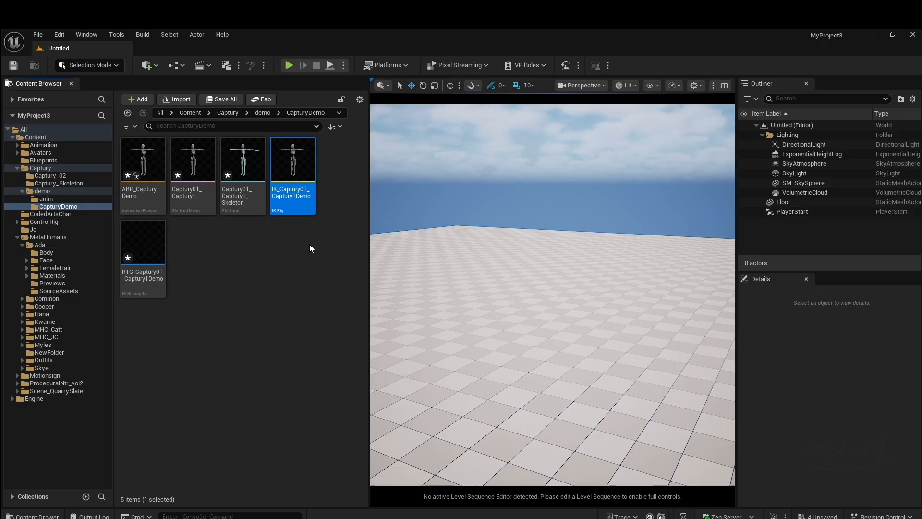
click(222, 278)
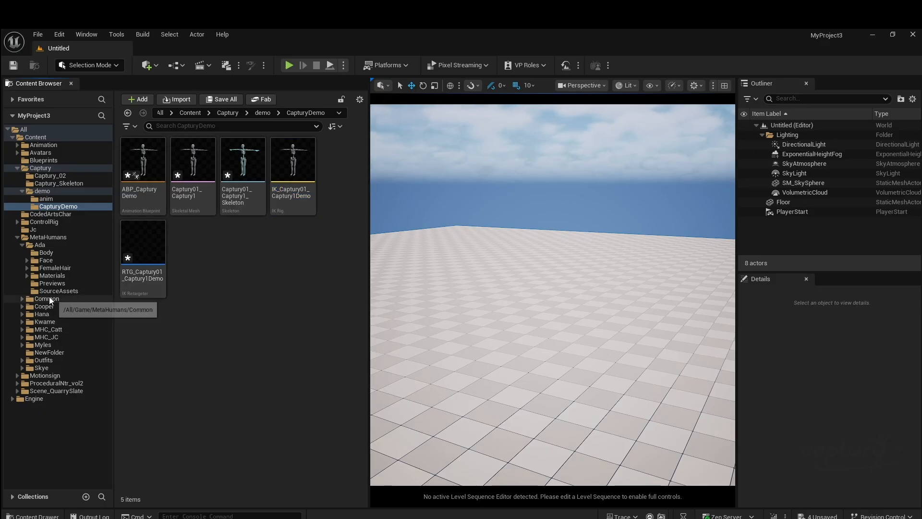
Step: Rename the IK Rig in the MetaHumans/Ada/Body folder to IK_f_med_nrw_body_CapturyDemo
click(59, 252)
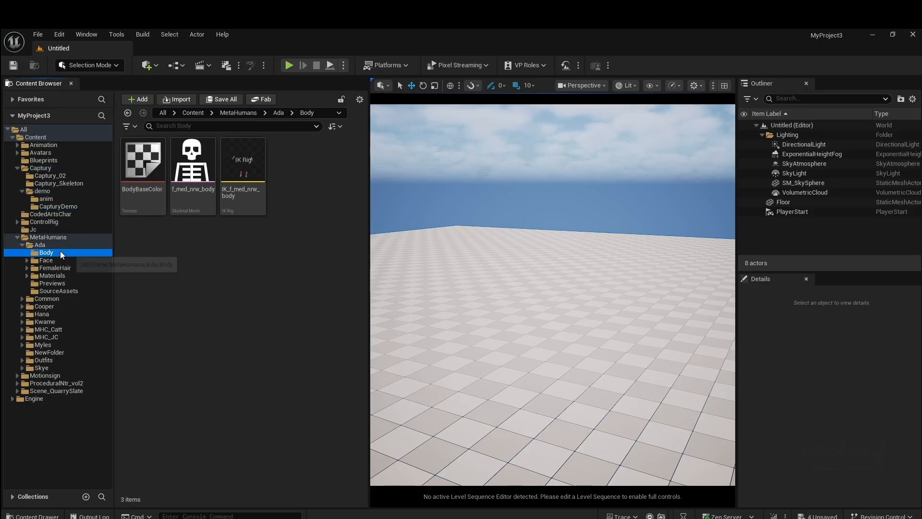
click(239, 196)
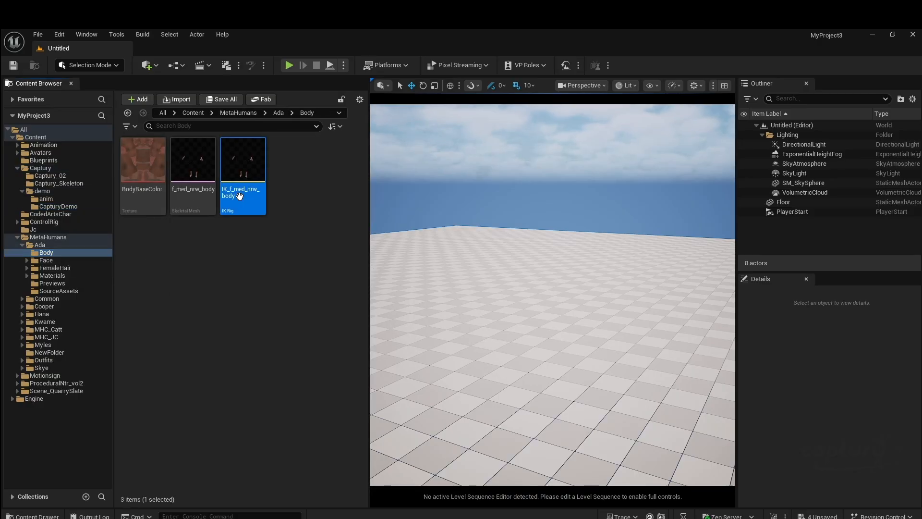
right_click(232, 197)
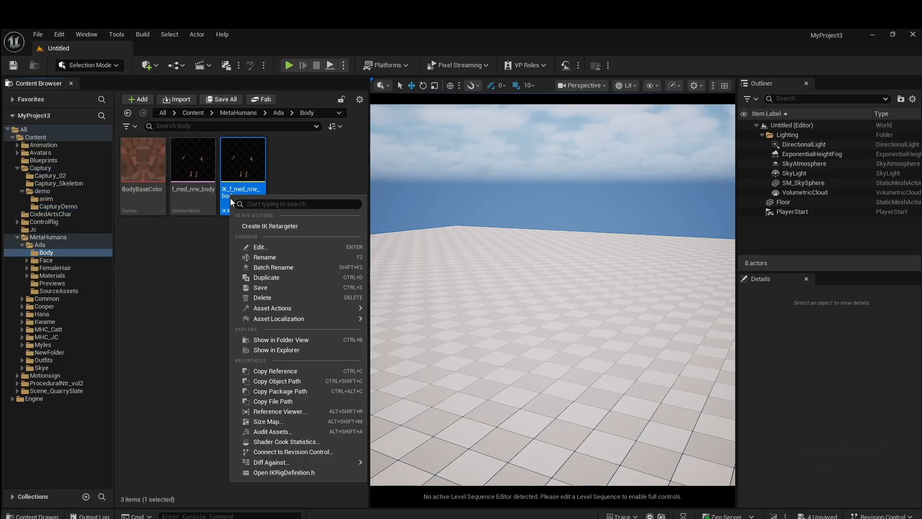
click(284, 260)
key(End)
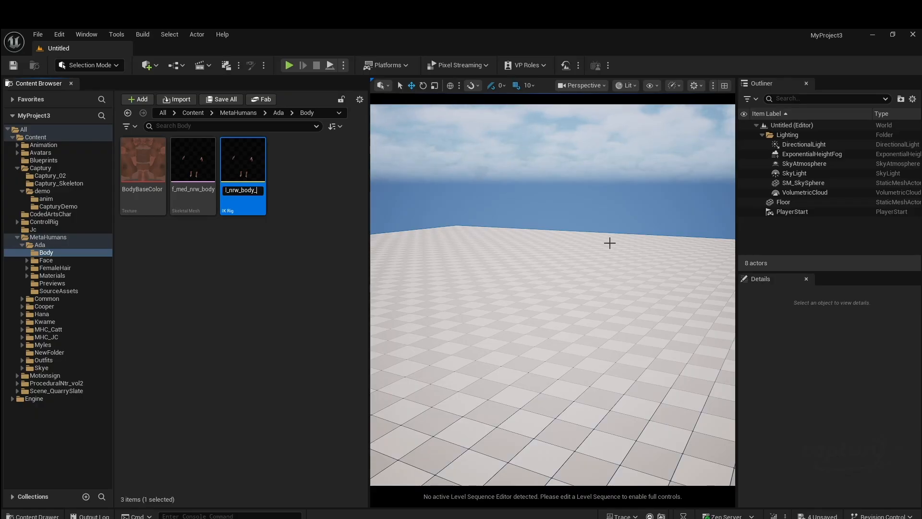
text(_CapturyDemo)
key(Return)
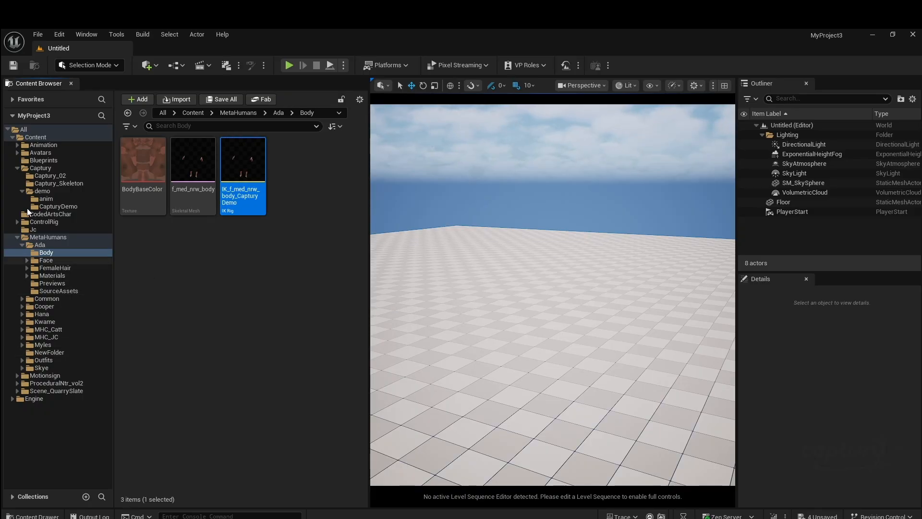
Step: Open the retargeter in the CapturyDemo folder and set its default target IK Rig to IK_f_med_nrw_body_CapturyDemo
click(58, 206)
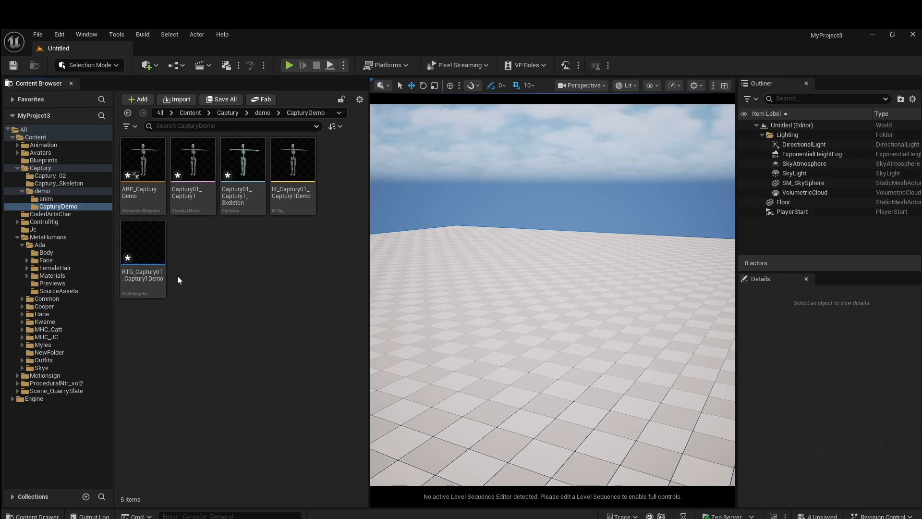
double_click(132, 253)
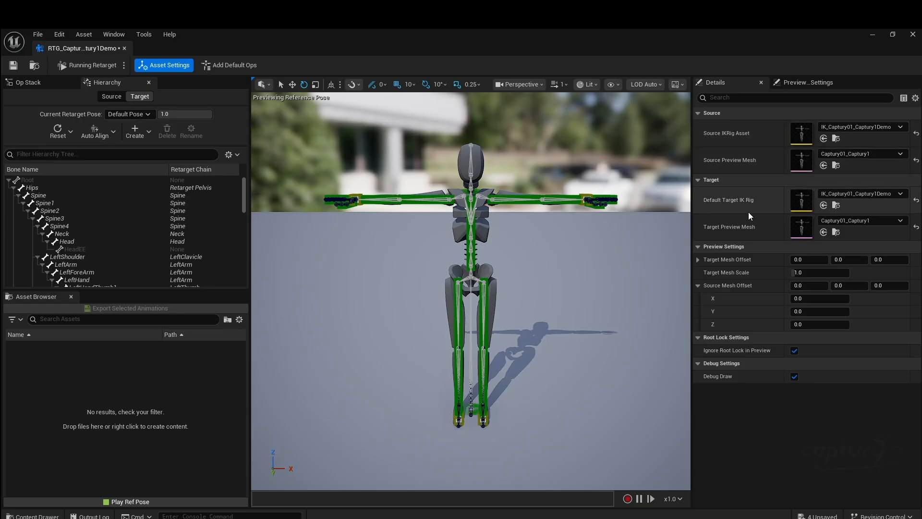
click(901, 194)
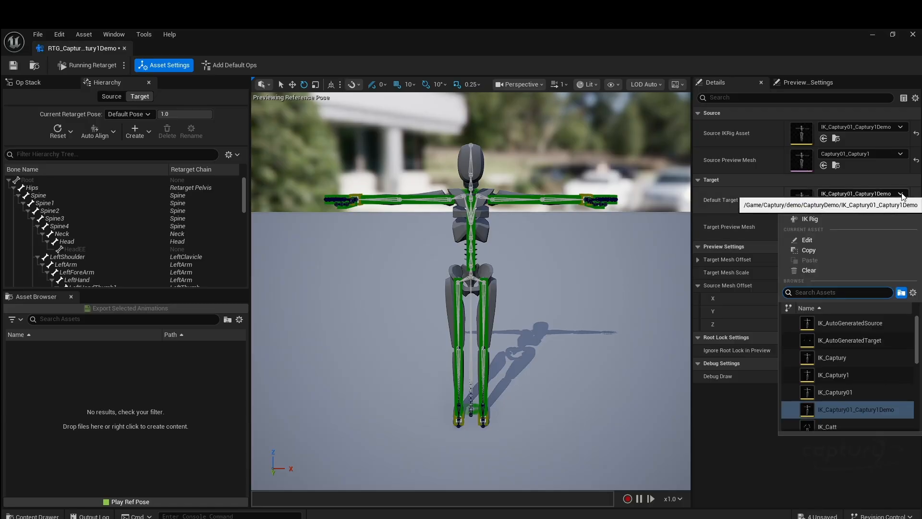
scroll(852, 391, down, 5)
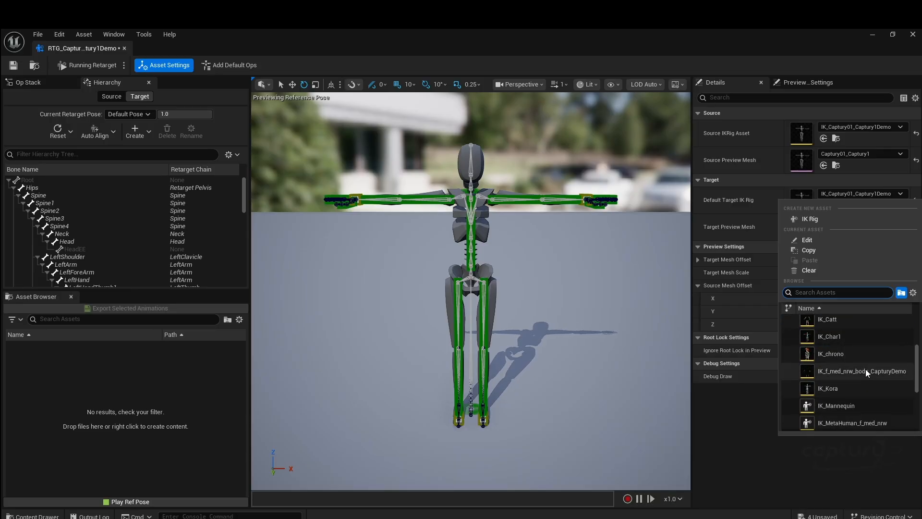
click(865, 369)
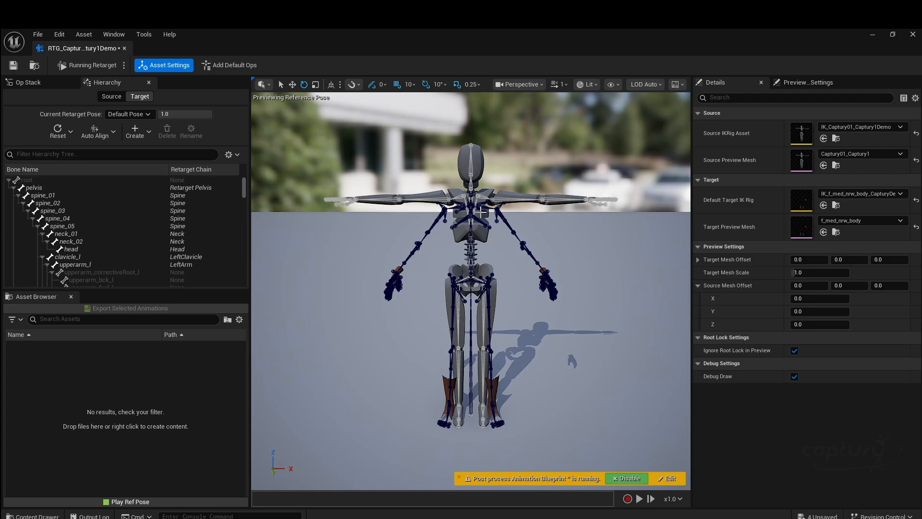
scroll(481, 211, up, 3)
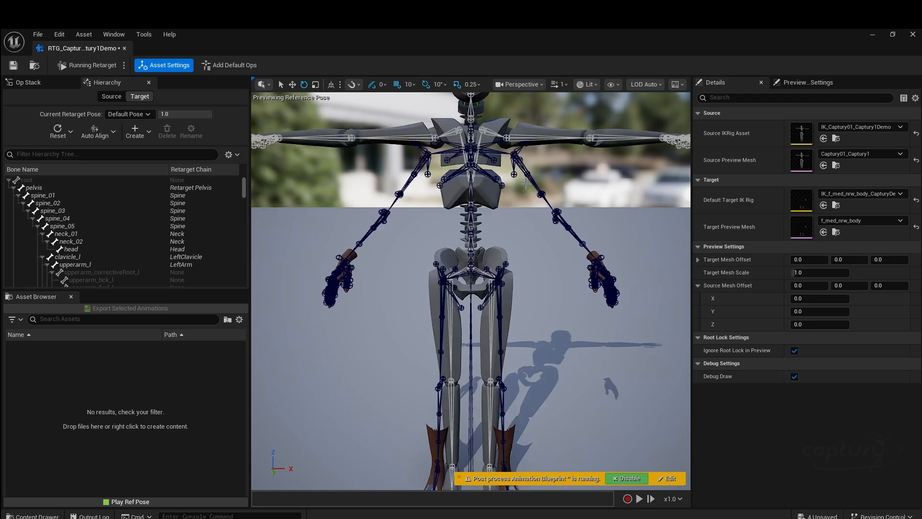
scroll(457, 232, down, 3)
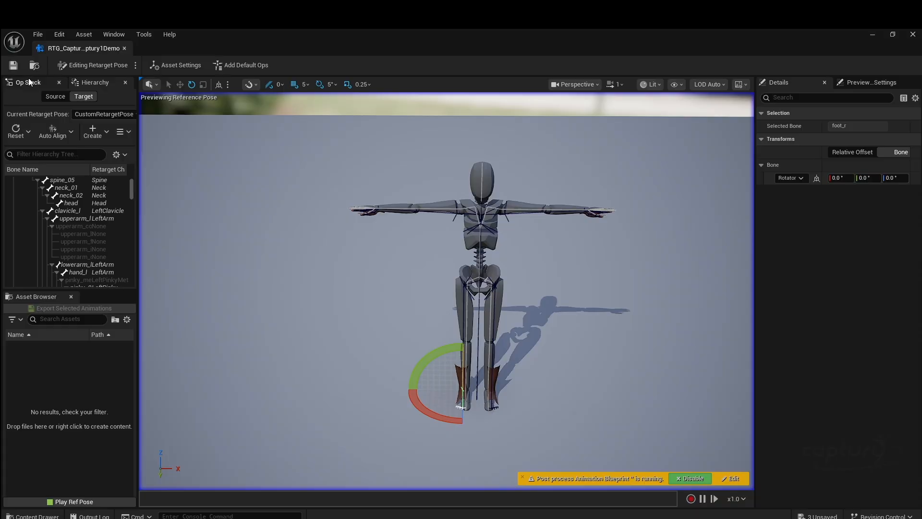
Step: Delete every op from the retargeter's op stack and add the default ops again
click(28, 83)
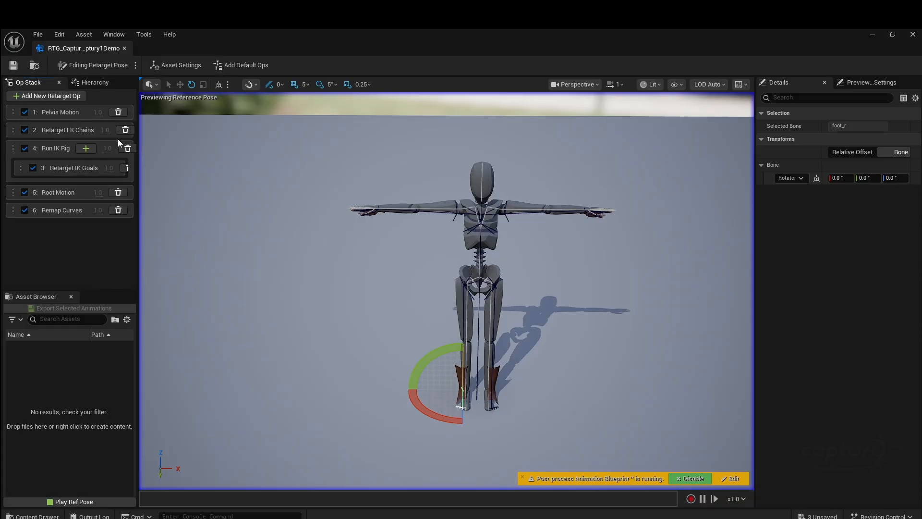
click(123, 113)
click(123, 114)
click(123, 113)
click(123, 114)
click(123, 114)
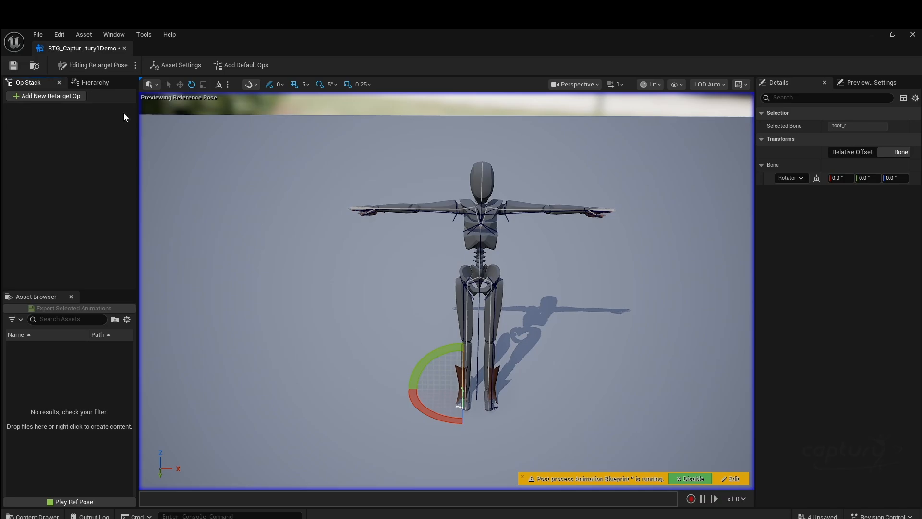
click(229, 66)
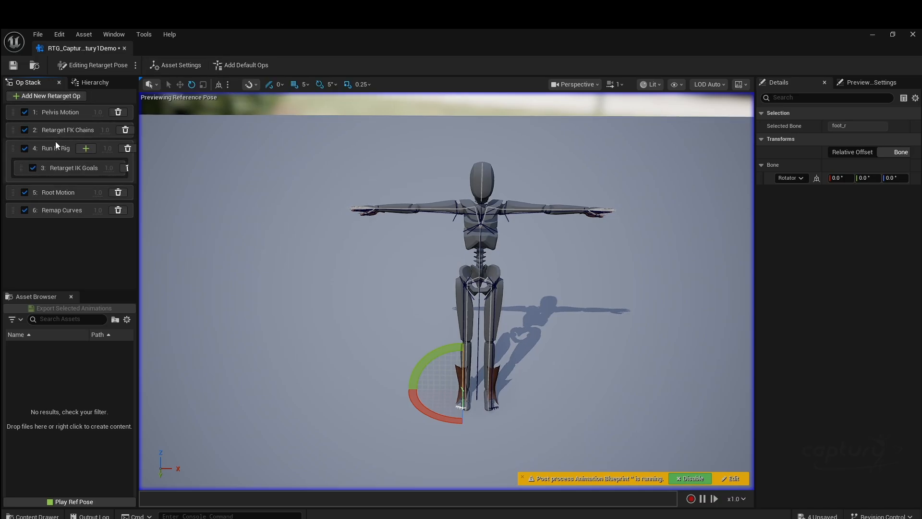
Step: In the Retarget FK Chains op, set the source chain of RightRingMetacarpal to None
click(56, 115)
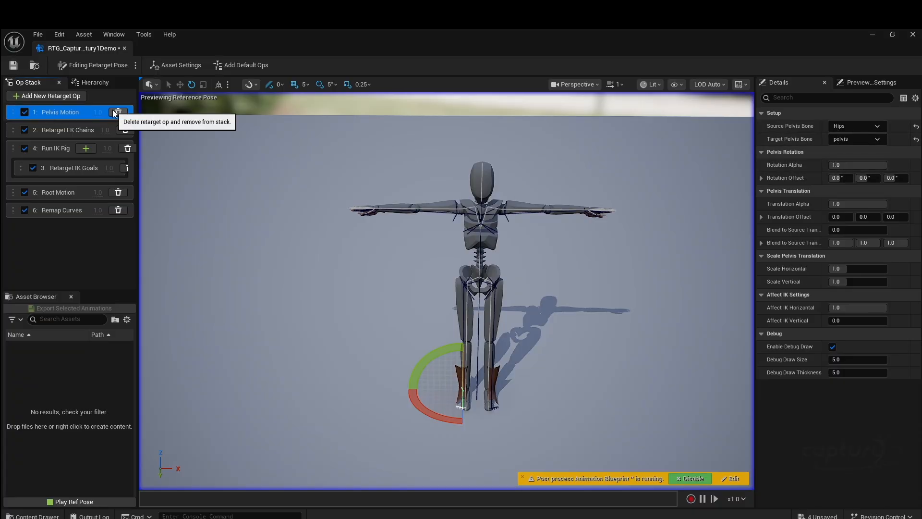
click(53, 131)
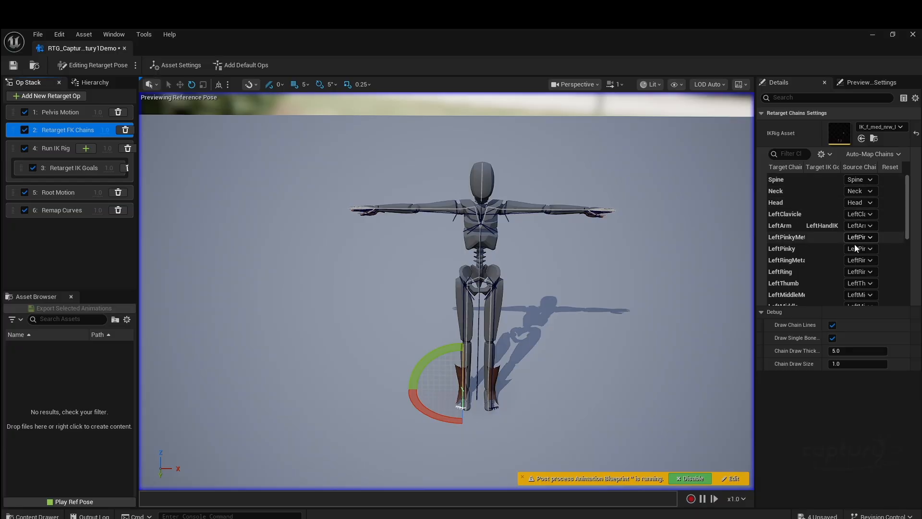
scroll(825, 280, down, 5)
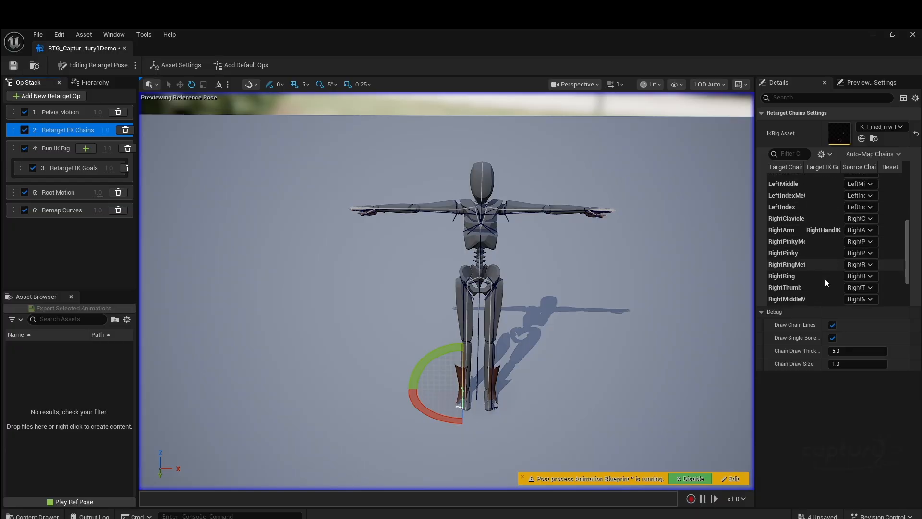
scroll(825, 279, down, 3)
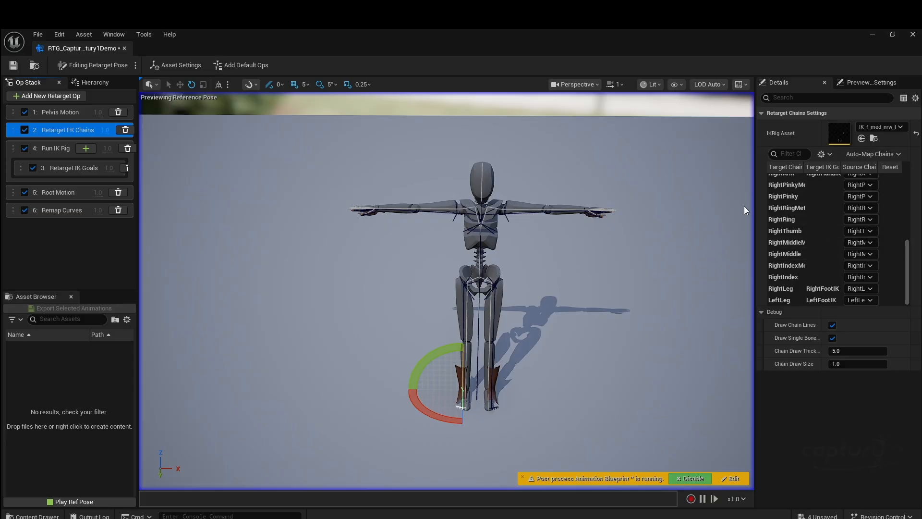
drag(755, 210, 662, 210)
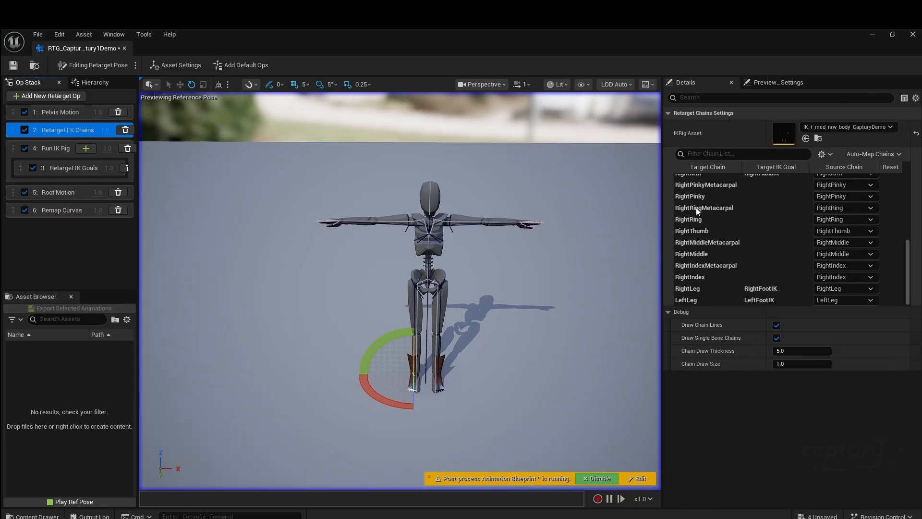
click(834, 208)
click(831, 224)
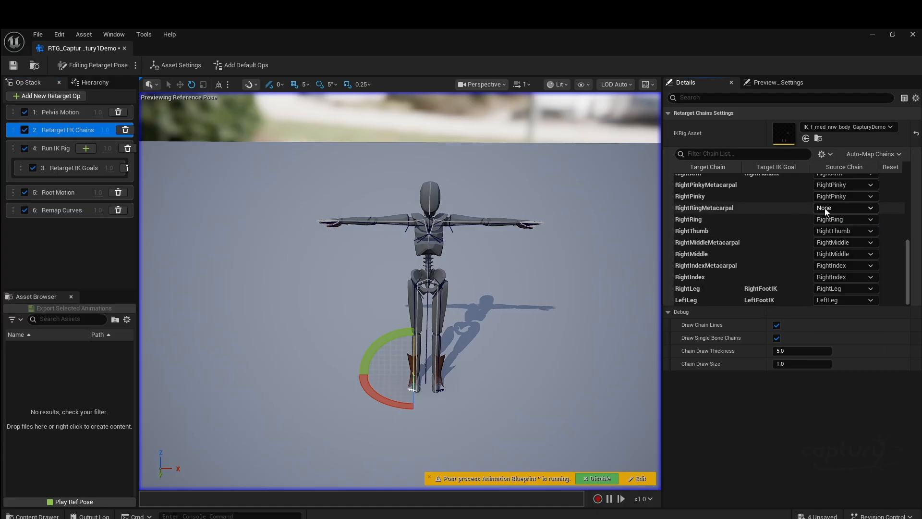
Step: Set the source chain to None for RightMiddleMetacarpal, RightIndexMetacarpal and RightPinkyMetacarpal
click(828, 243)
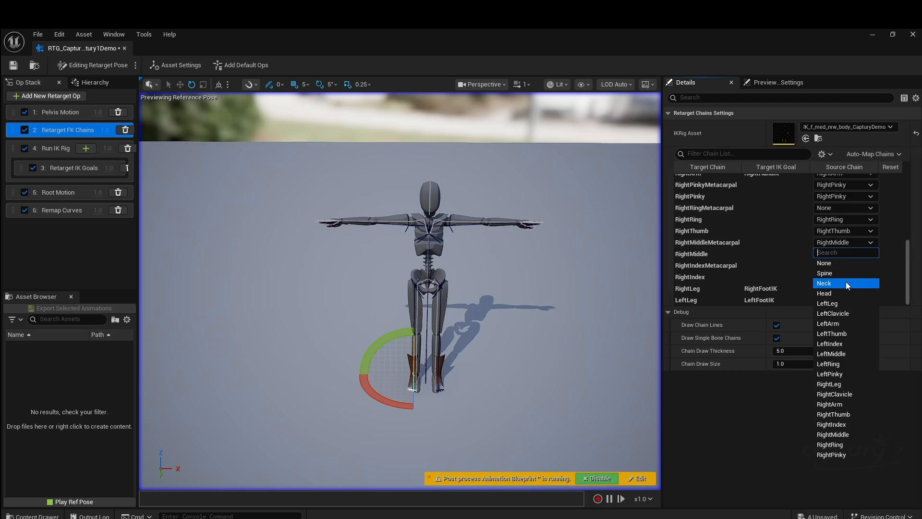
click(841, 264)
click(825, 266)
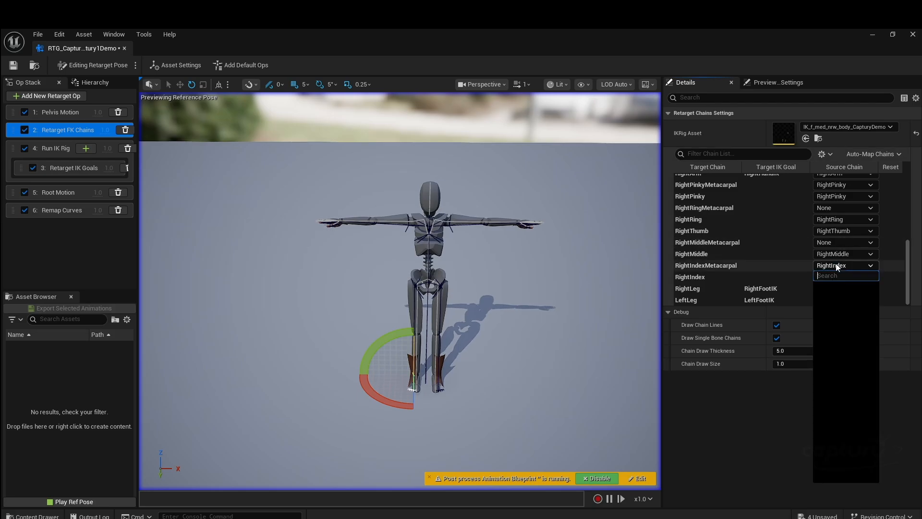
click(838, 286)
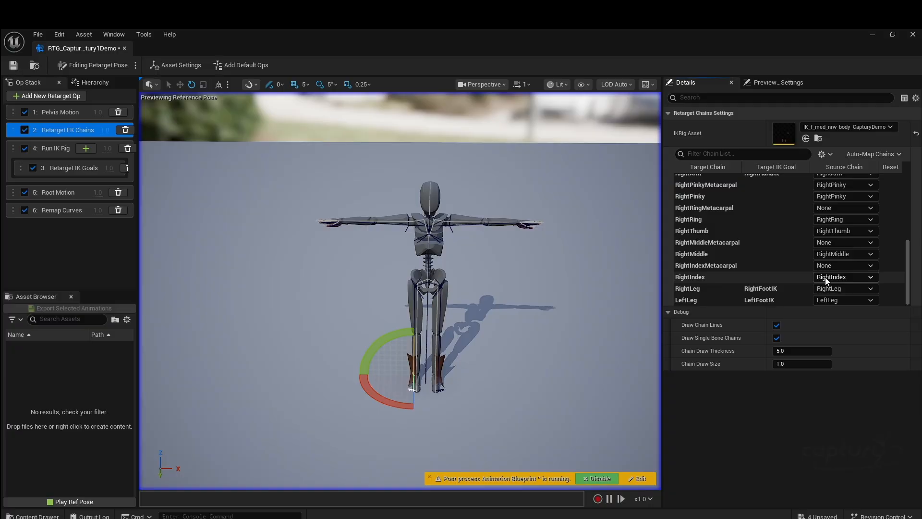
click(843, 189)
click(835, 204)
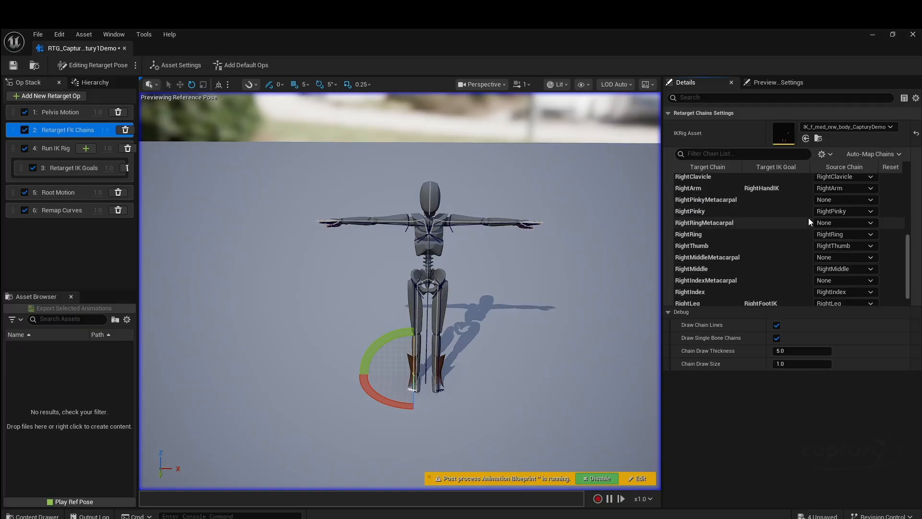
Step: In the Retarget FK Chains op, set the source chain to None for LeftIndexMetacarpal and LeftMiddleMetacarpal
scroll(810, 220, up, 2)
scroll(808, 220, down, 2)
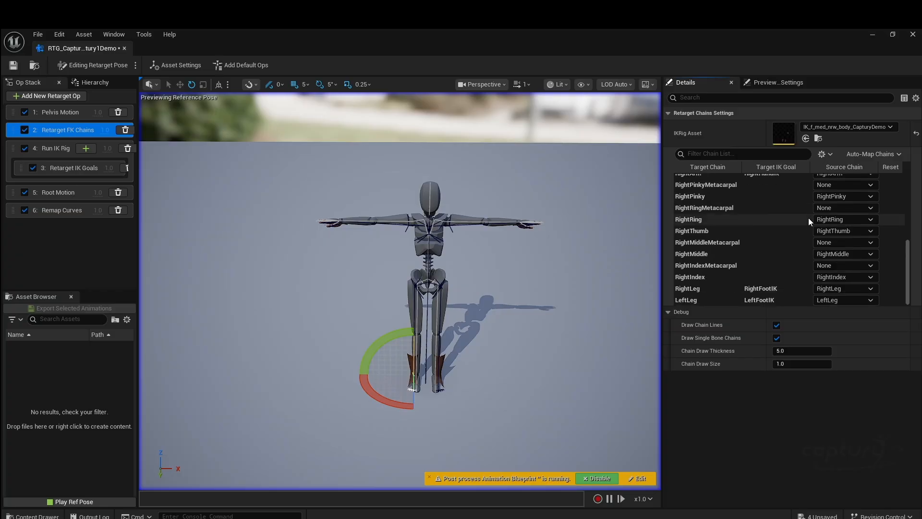
scroll(810, 220, up, 5)
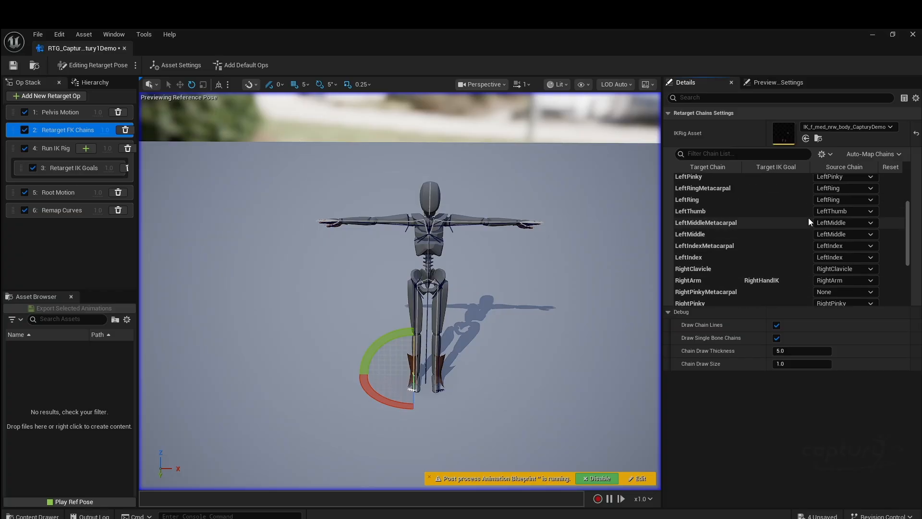
scroll(808, 218, up, 1)
click(848, 261)
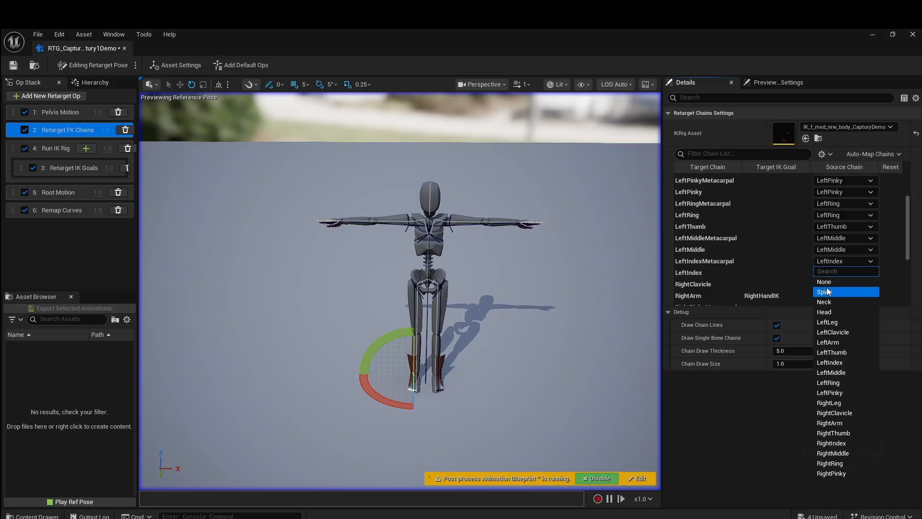
click(826, 282)
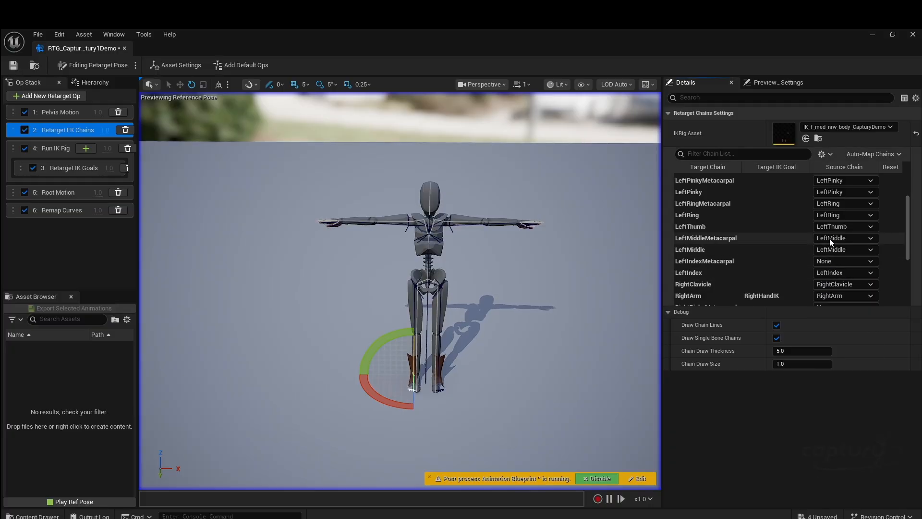
click(836, 238)
click(830, 255)
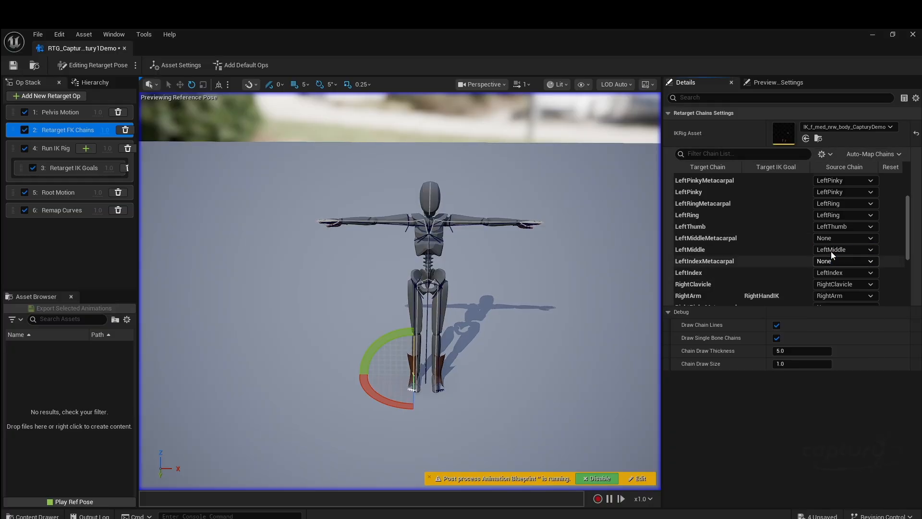
Step: Set the source chain to None for LeftRingMetacarpal and LeftPinkyMetacarpal
click(828, 203)
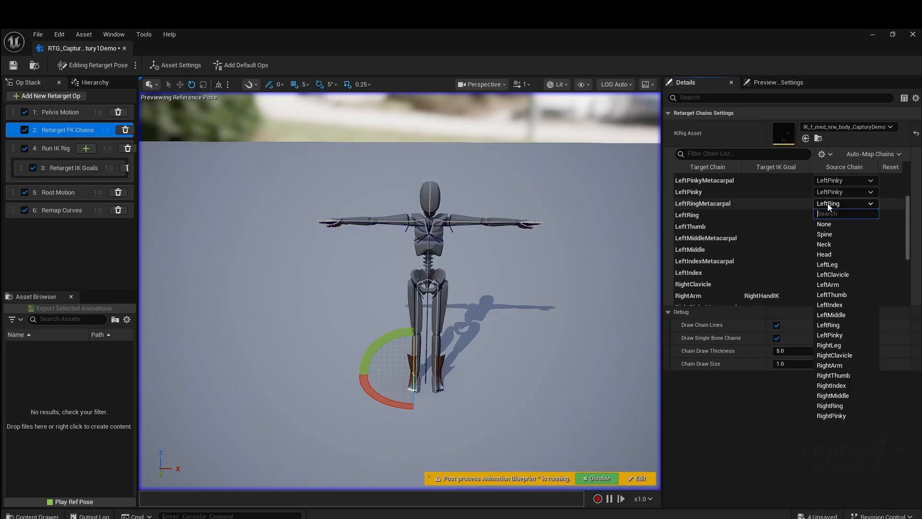
click(835, 225)
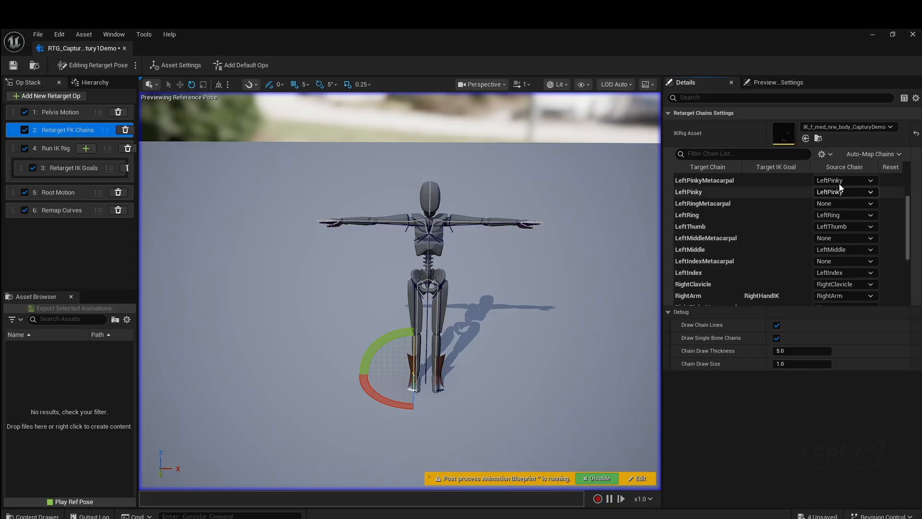
click(840, 180)
click(829, 204)
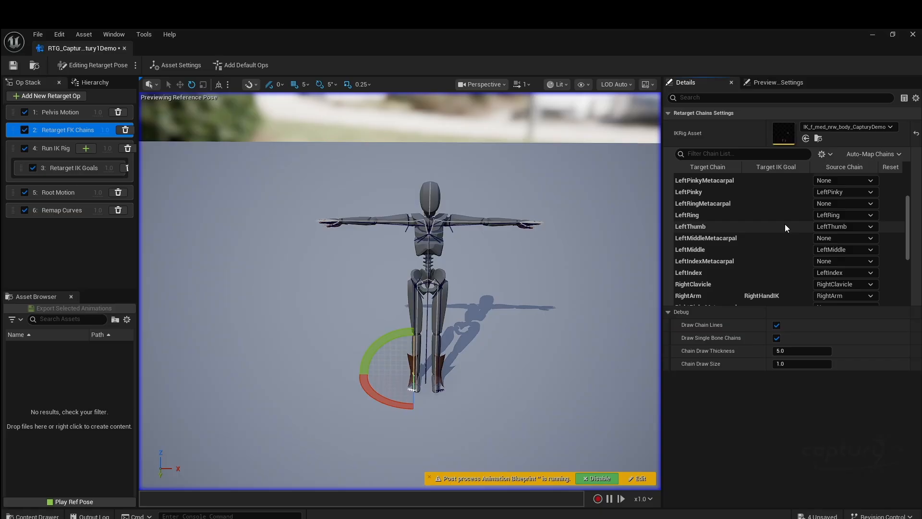
Step: Review the FK chain mappings and the Run IK Rig, Root Motion and Remap Curves ops, and save the retargeter
scroll(785, 224, up, 3)
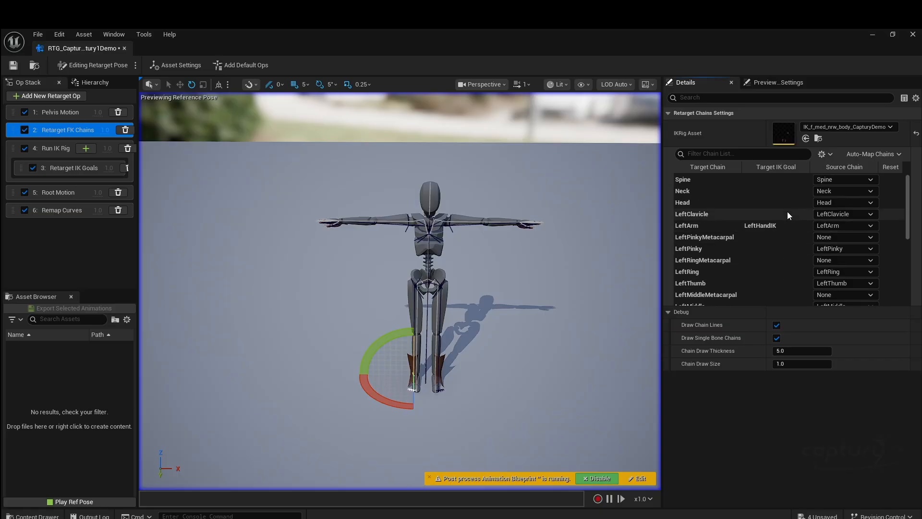
scroll(788, 214, down, 5)
scroll(788, 214, down, 4)
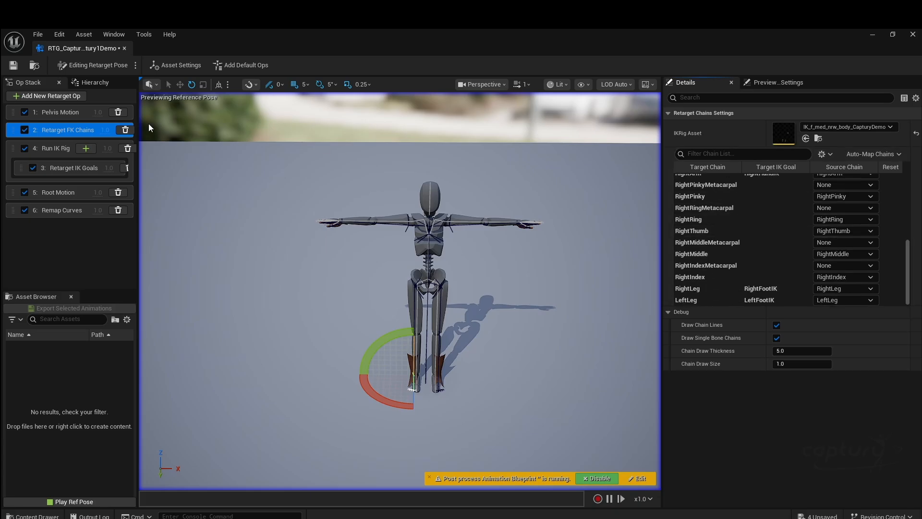
click(48, 152)
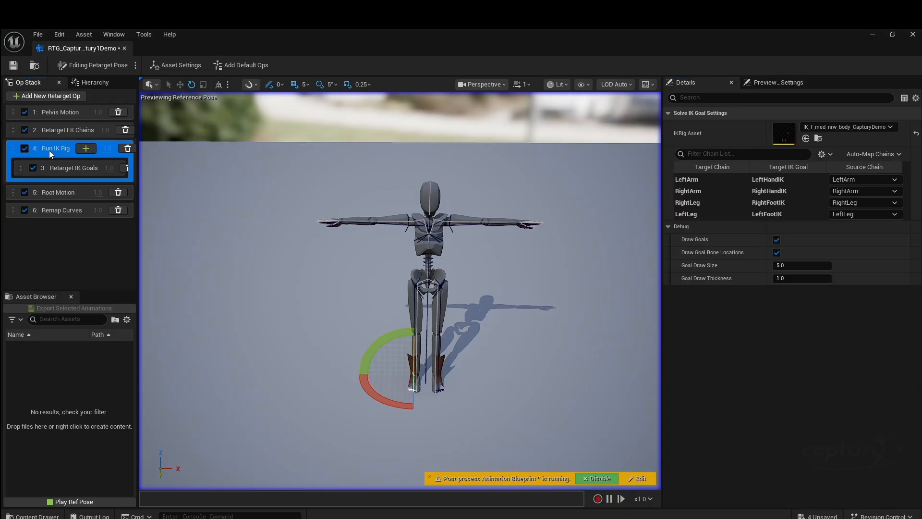
click(64, 193)
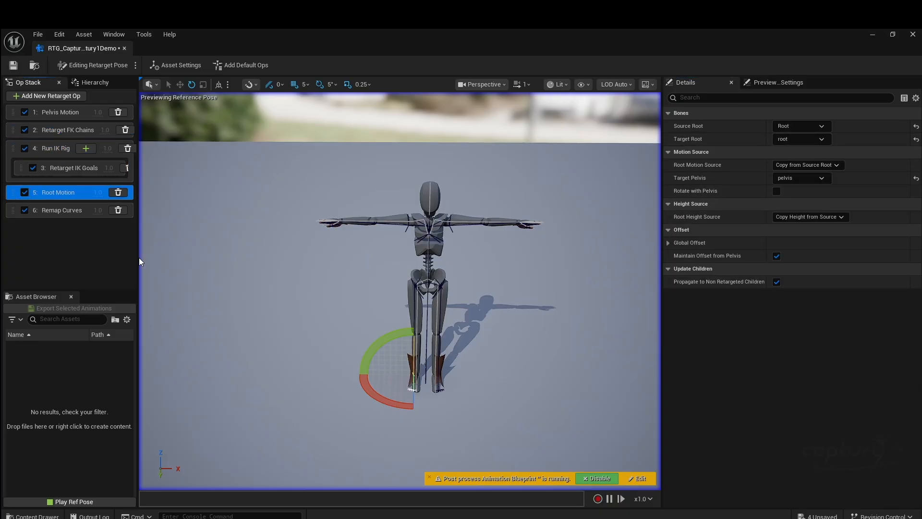
click(51, 211)
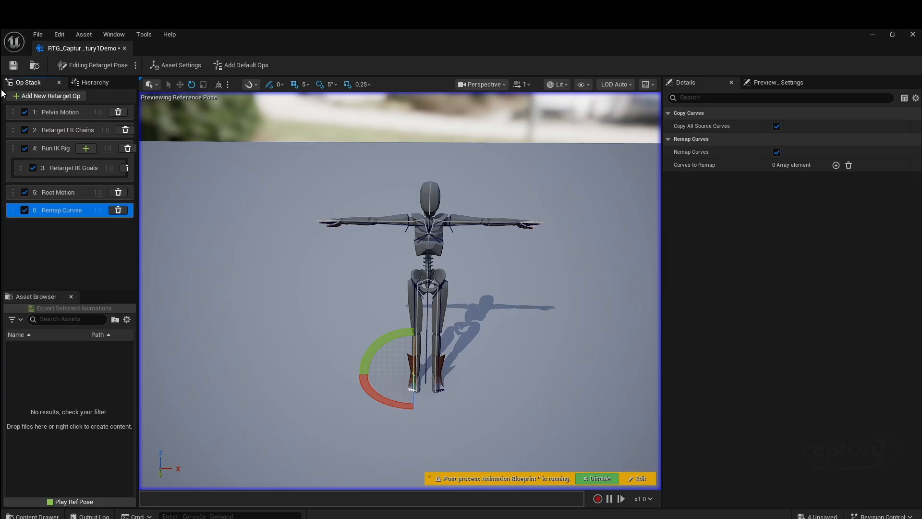
click(9, 64)
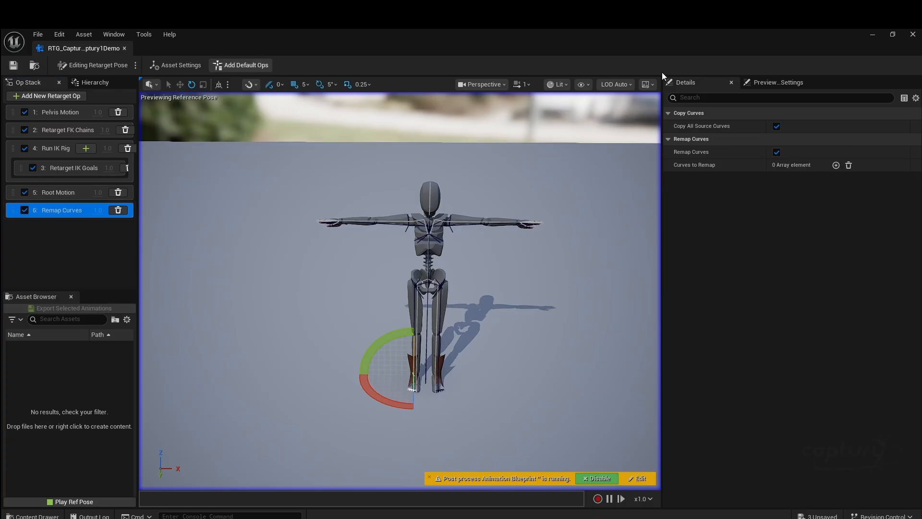
Step: Check the retargeter's preview scene settings and target bone hierarchy, and close its editor
click(780, 82)
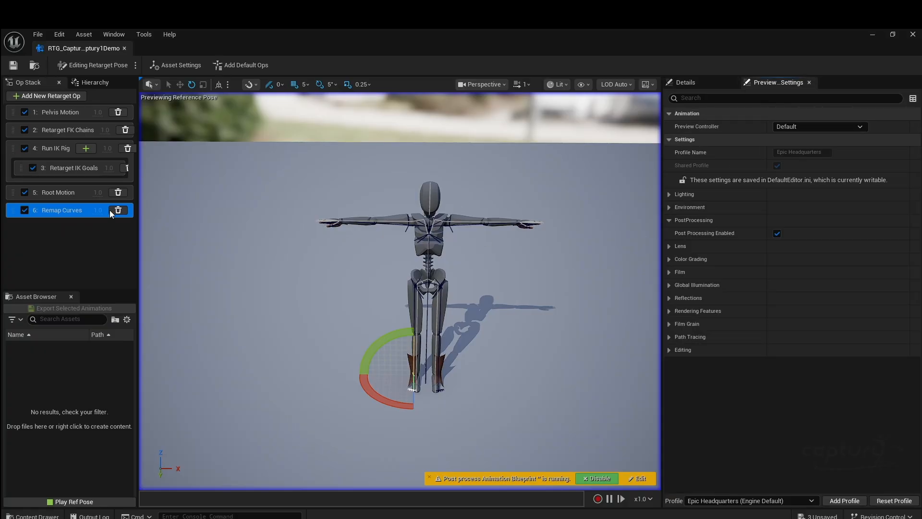
click(94, 82)
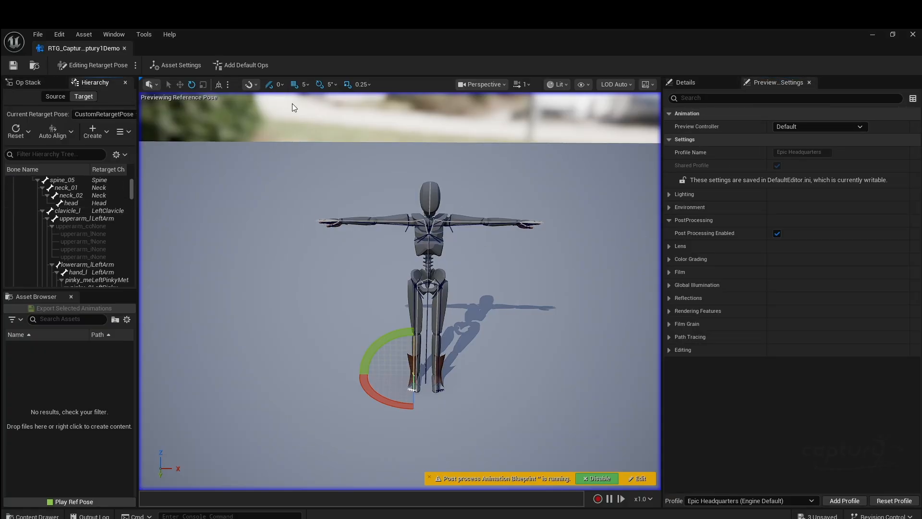
click(912, 36)
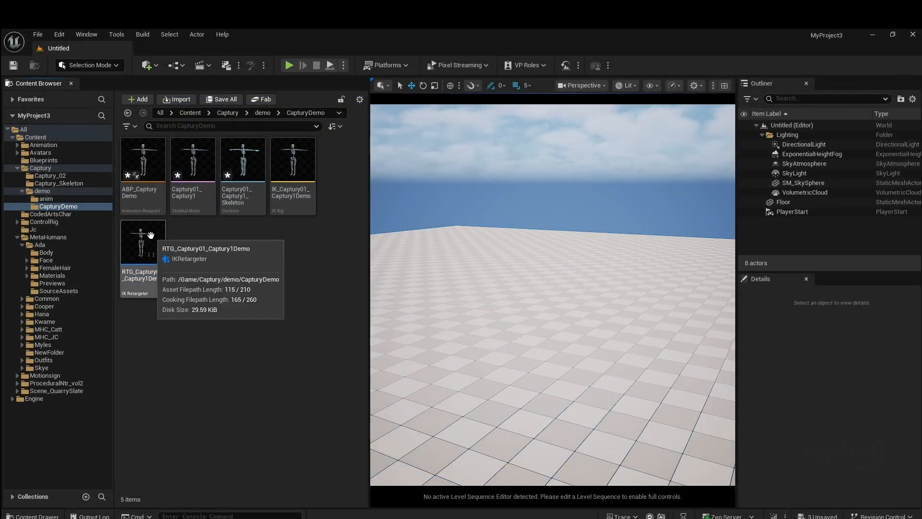
double_click(150, 233)
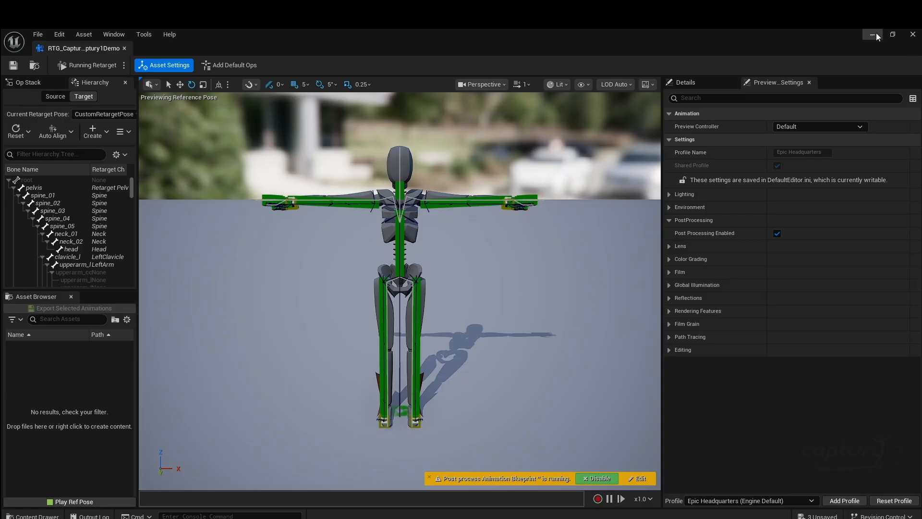
click(913, 34)
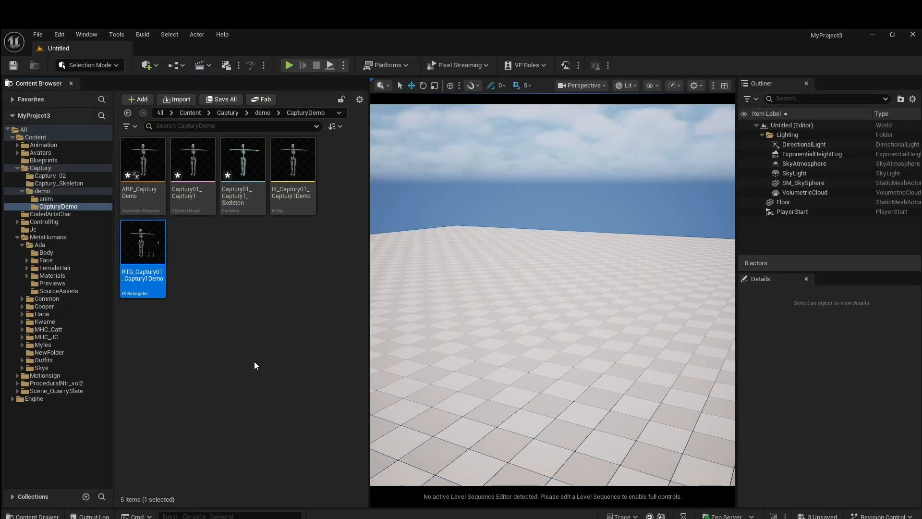
Step: Open the demo/anim content folder and bring in unknown.fbx from the D:/Captury/emiko folder for import
click(243, 371)
click(45, 199)
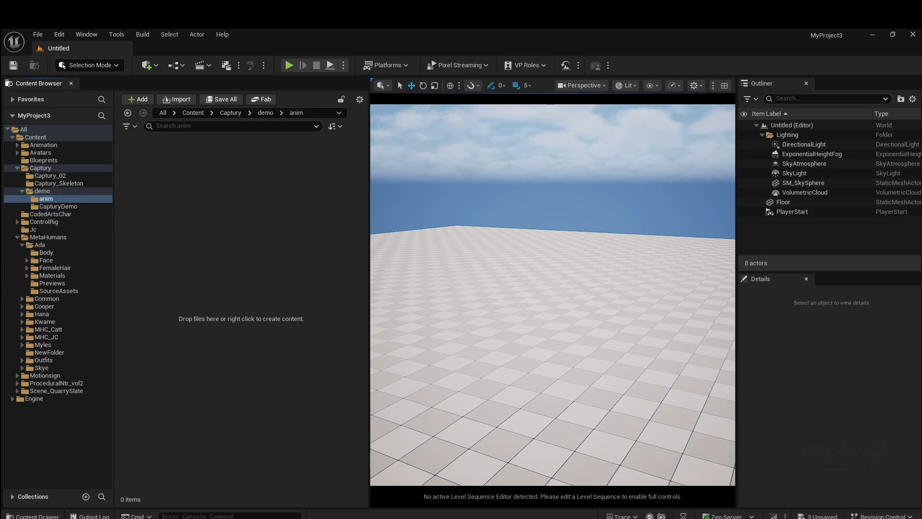
mouse_move(209, 518)
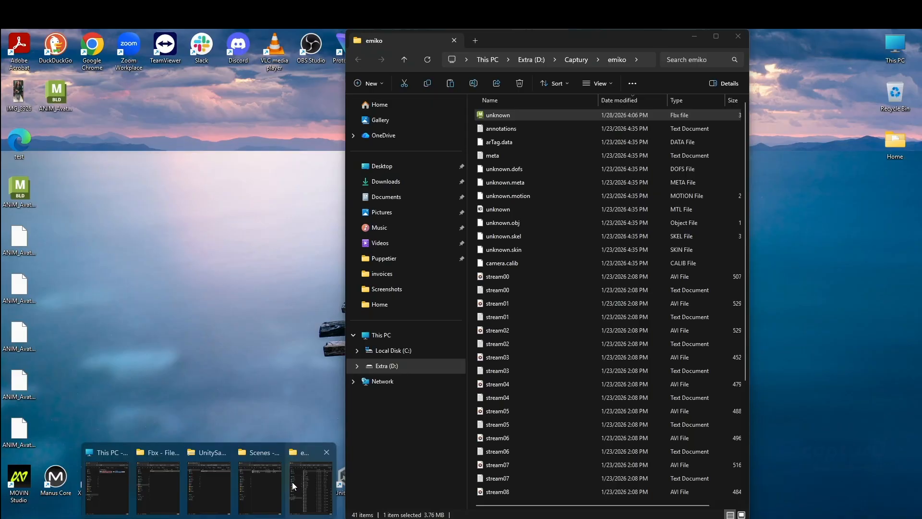
click(292, 482)
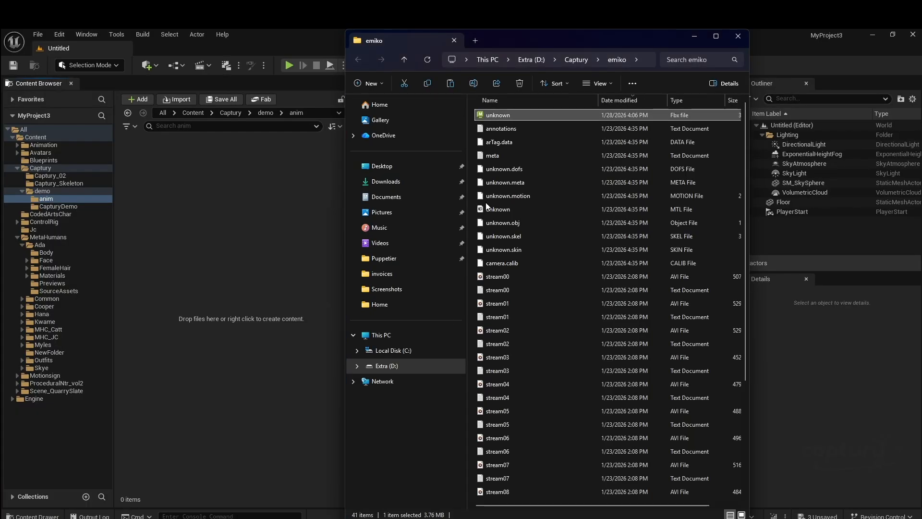
click(504, 120)
click(569, 159)
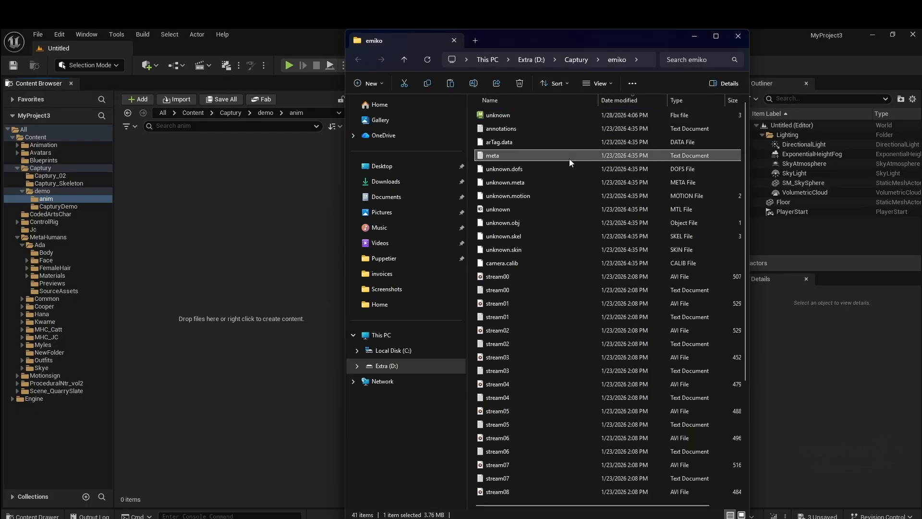
click(520, 118)
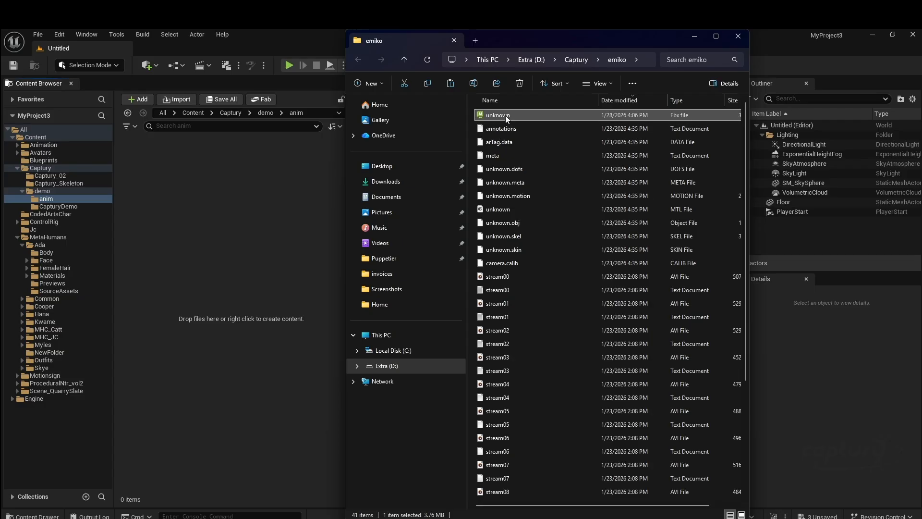
drag(505, 115, 228, 270)
click(325, 99)
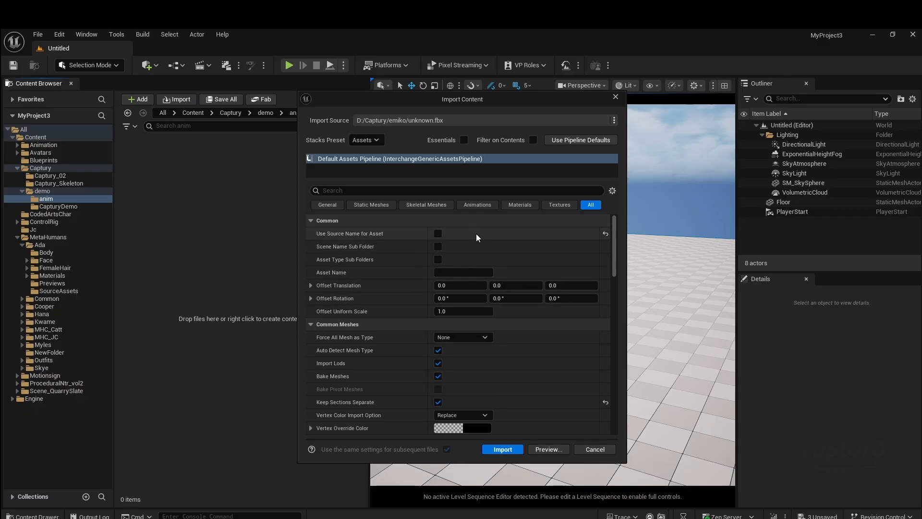
Step: Enable Import Only Animations in the animation import options for unknown.fbx
click(479, 206)
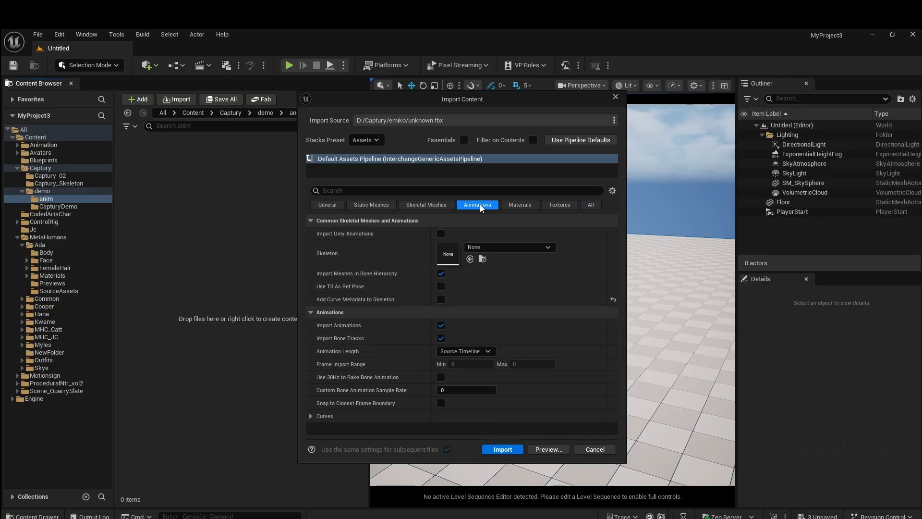
click(440, 234)
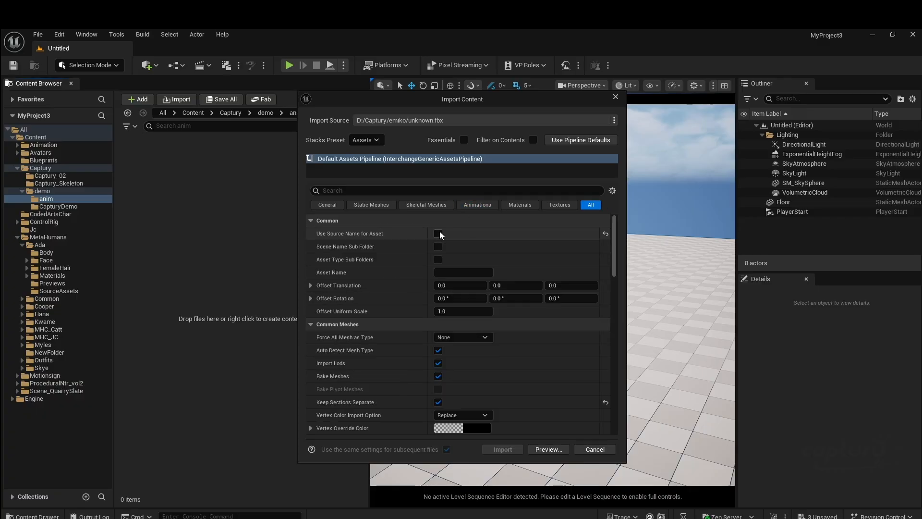
click(488, 207)
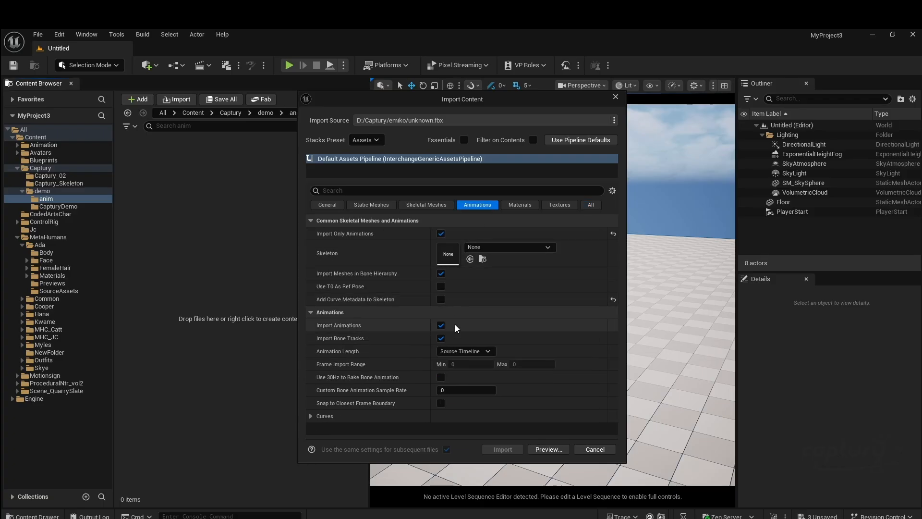
Step: Assign Captury01_Captury1_Skeleton as the animation's skeleton and run the import
click(528, 249)
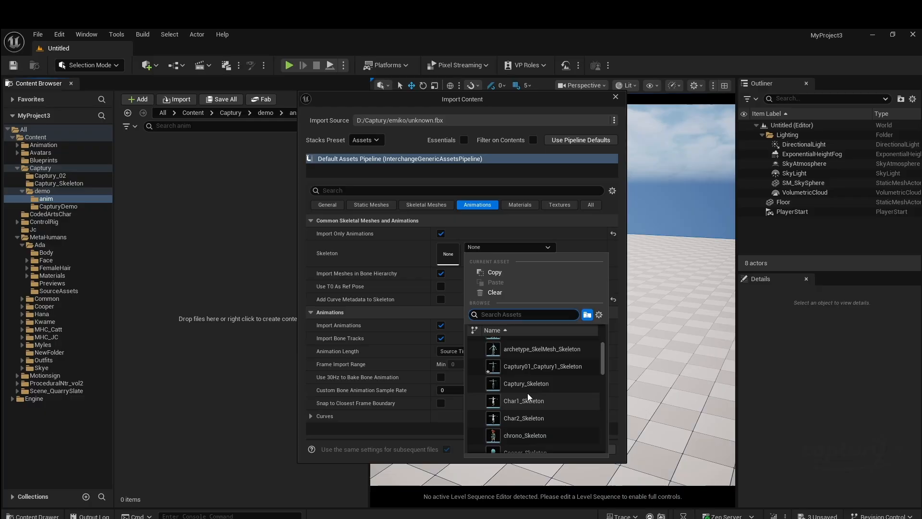
scroll(530, 396, down, 3)
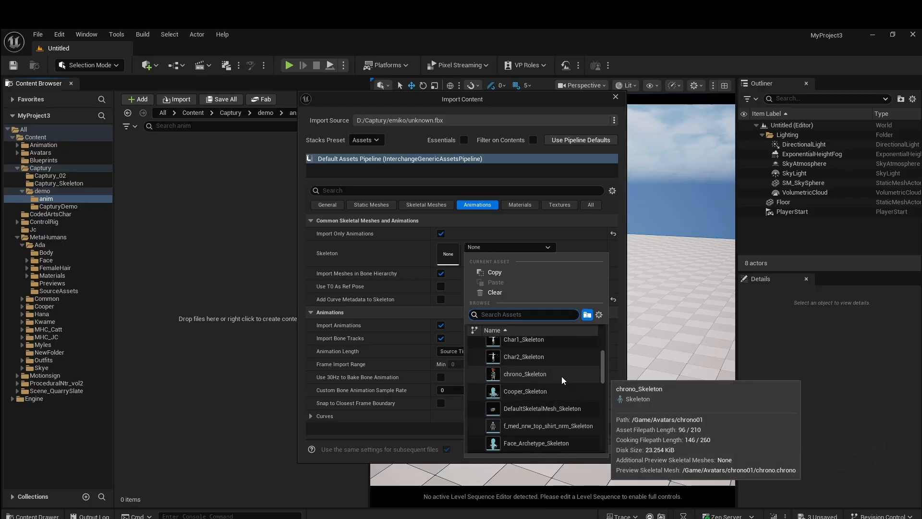
scroll(562, 384, down, 5)
scroll(557, 390, down, 1)
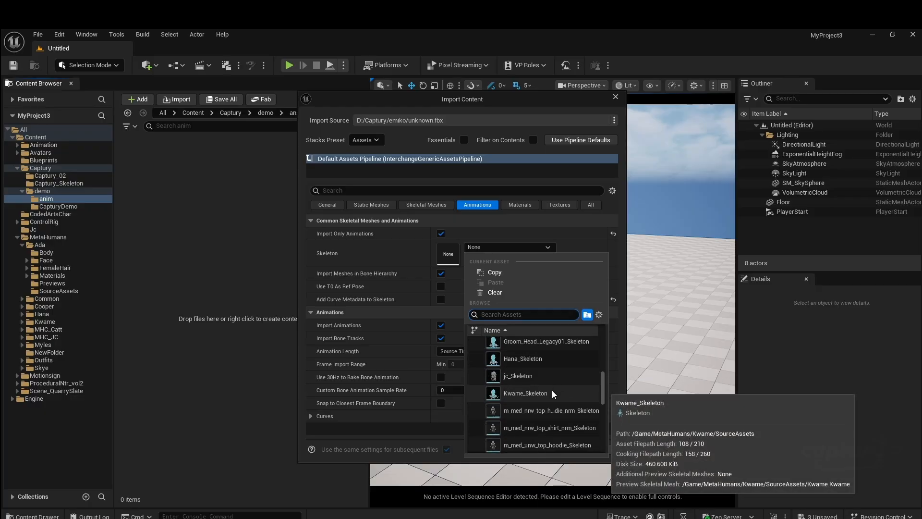
scroll(552, 394, up, 10)
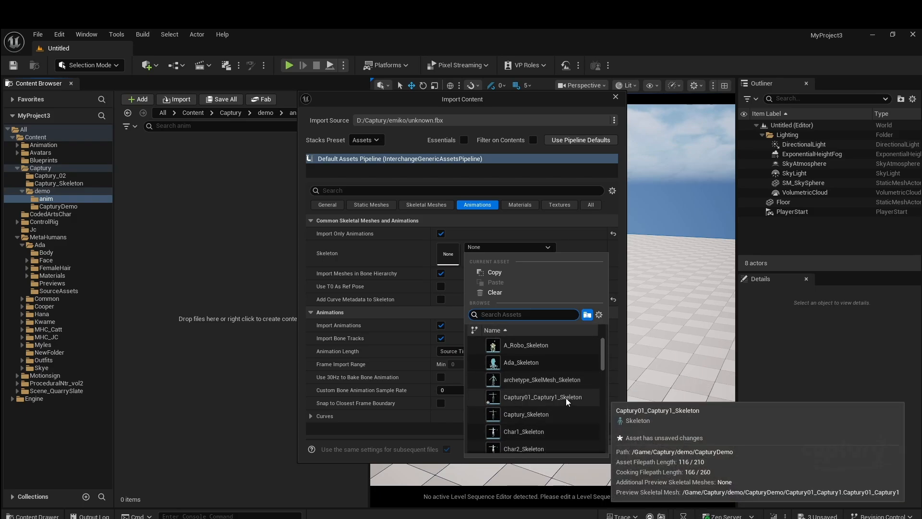
click(543, 396)
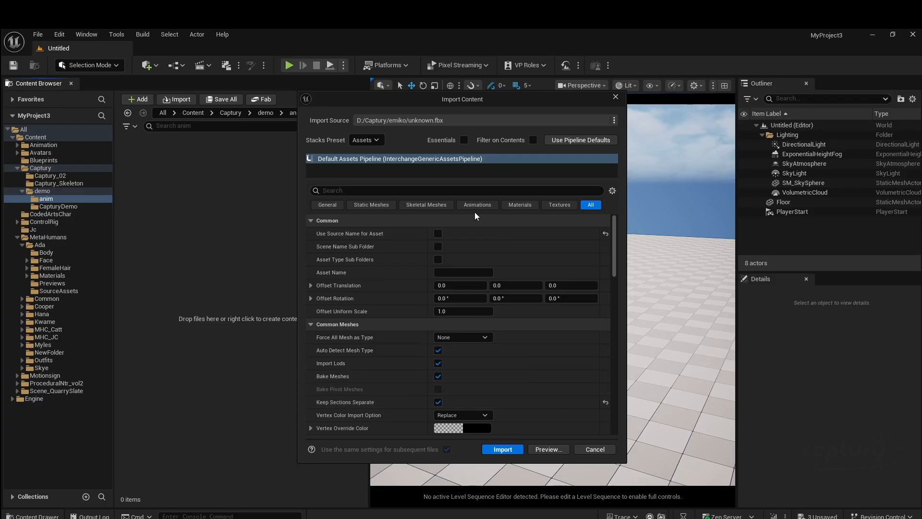
click(502, 449)
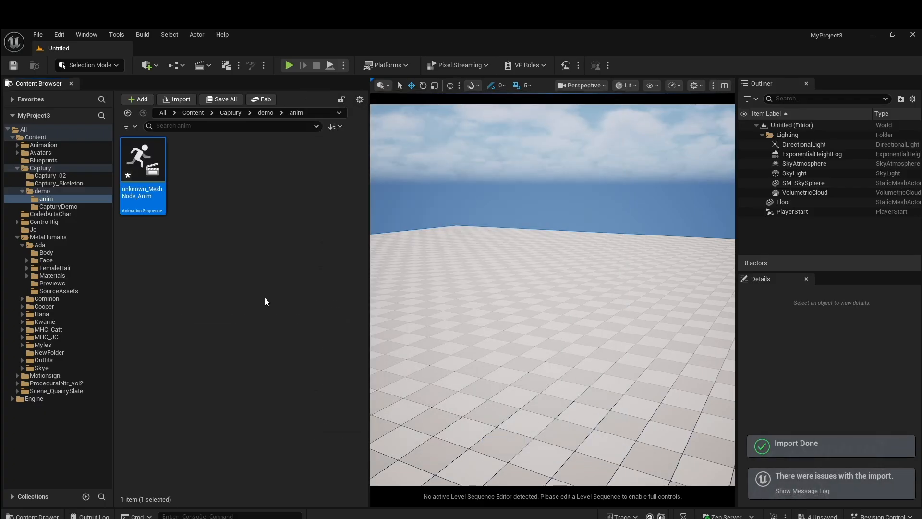
Step: Open the imported unknown_MeshNode_Anim sequence to view the animation
double_click(157, 188)
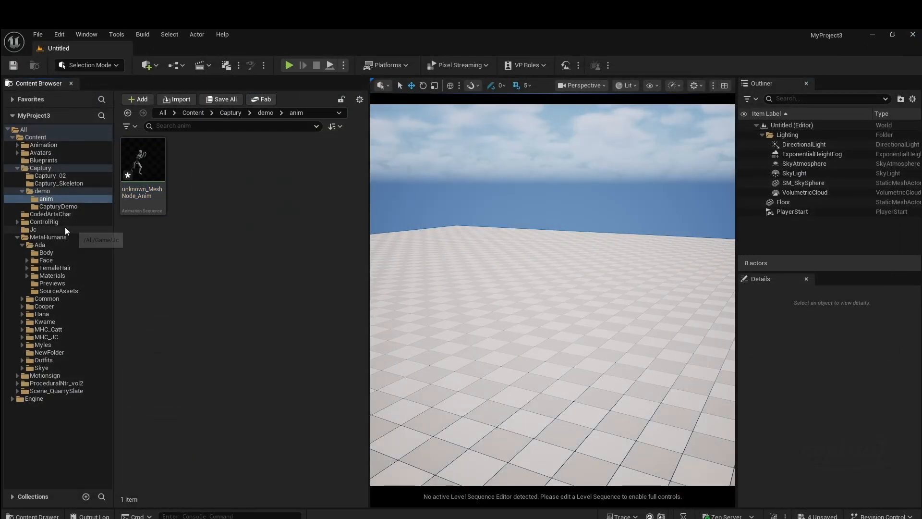
Step: Open the RTG_Captury01_Captury1Demo retargeter from the CapturyDemo folder and play unknown_MeshNode_Anim in its preview
click(80, 206)
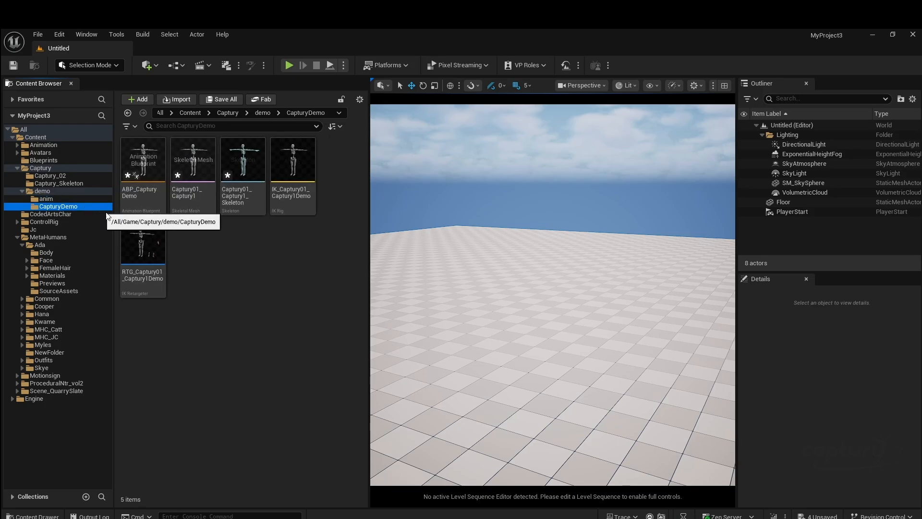
double_click(145, 242)
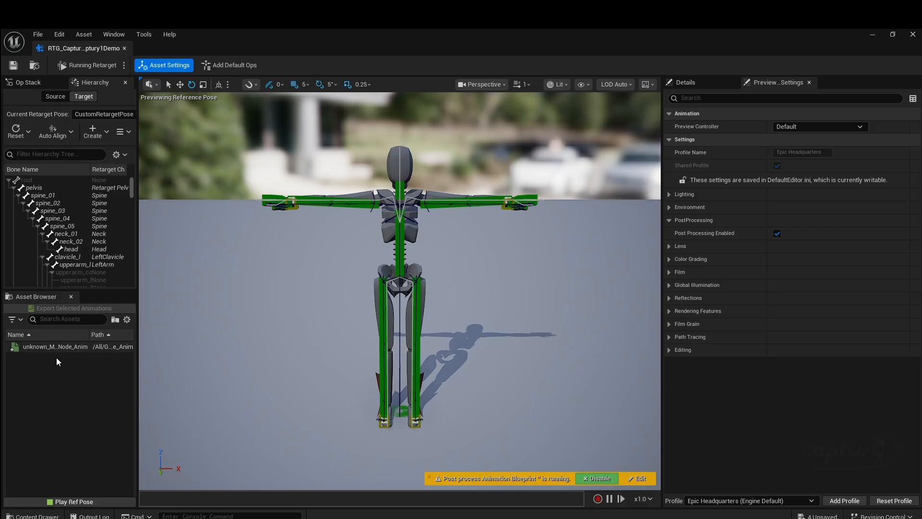
click(53, 346)
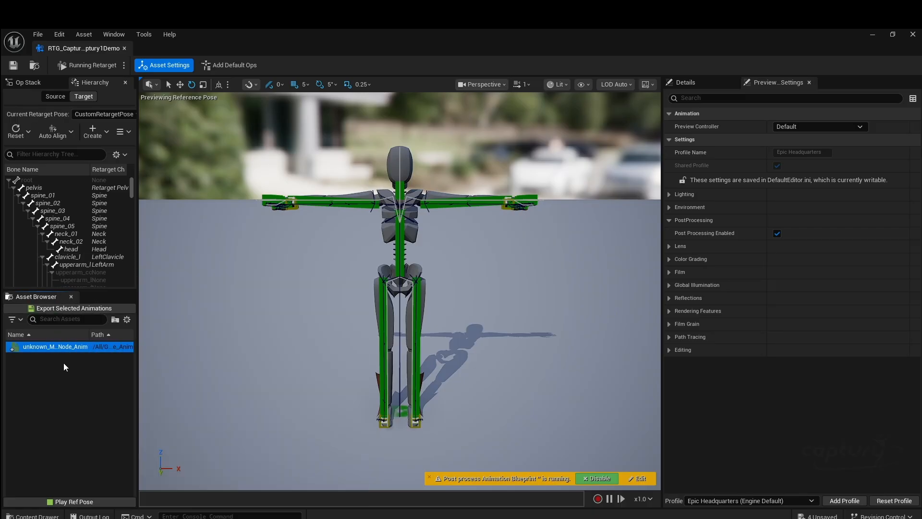
mouse_move(35, 348)
click(57, 379)
click(55, 349)
double_click(60, 348)
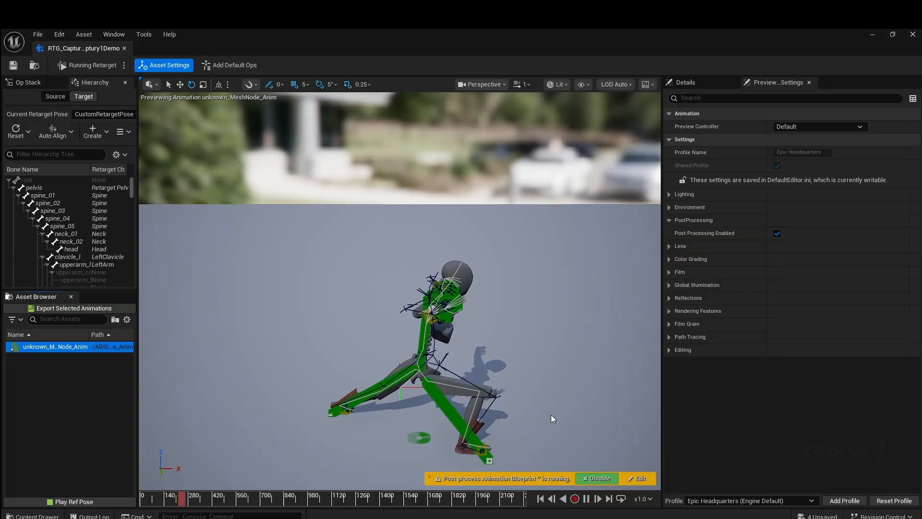
Step: Examine from several angles how the target skeleton follows the source skeleton during the animation
key(super)
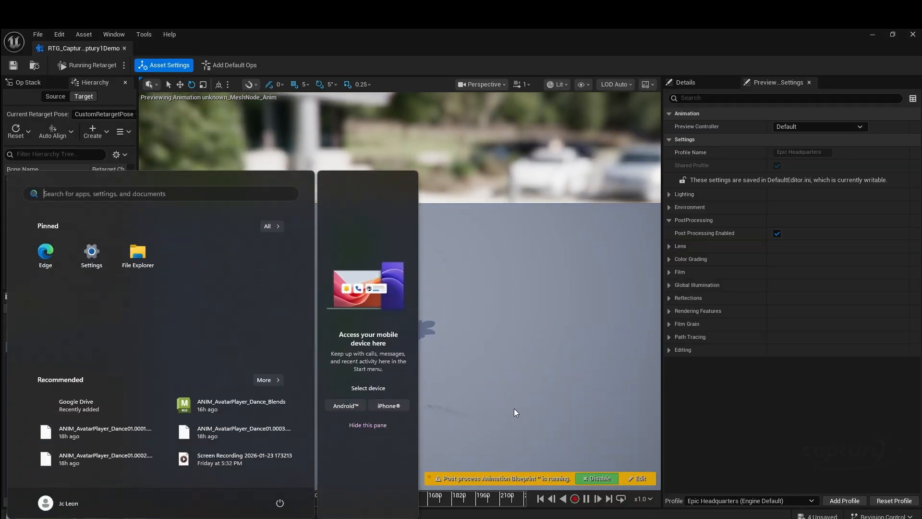
key(super)
alt+drag(523, 392, 408, 350)
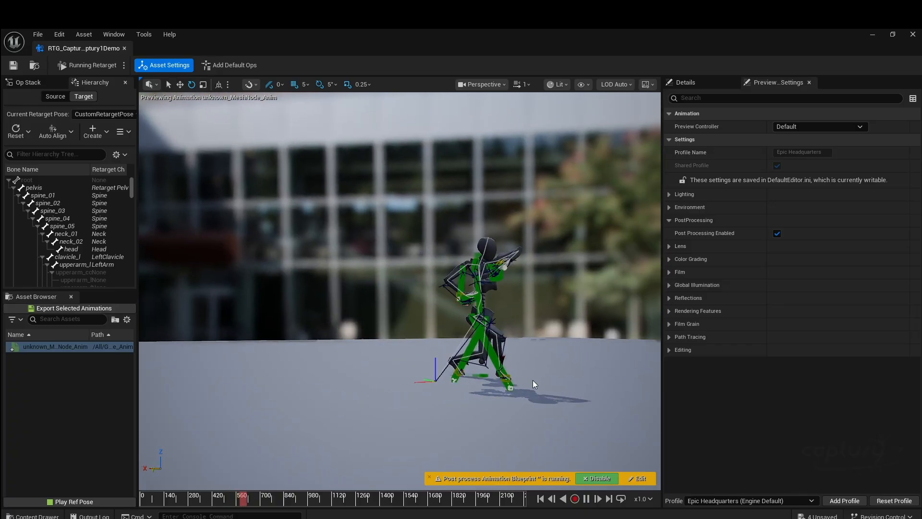
alt+middle_drag(560, 401, 501, 376)
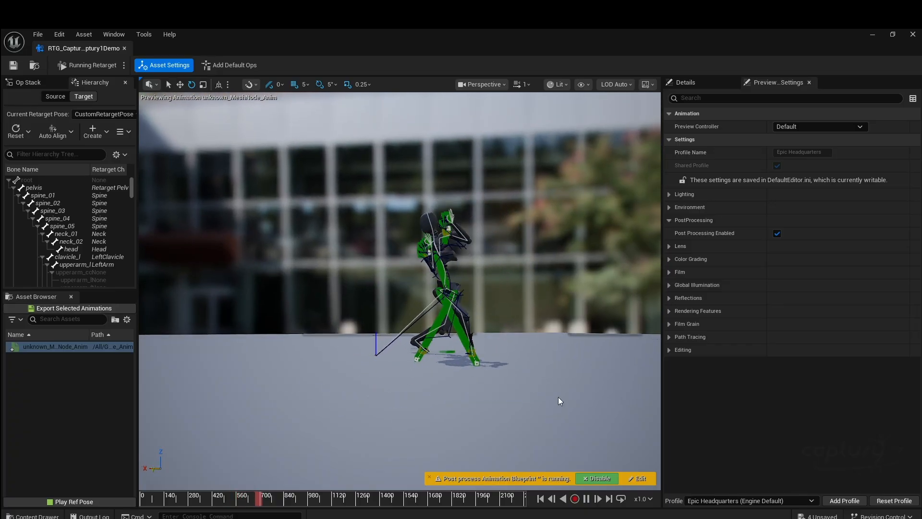
scroll(560, 401, up, 3)
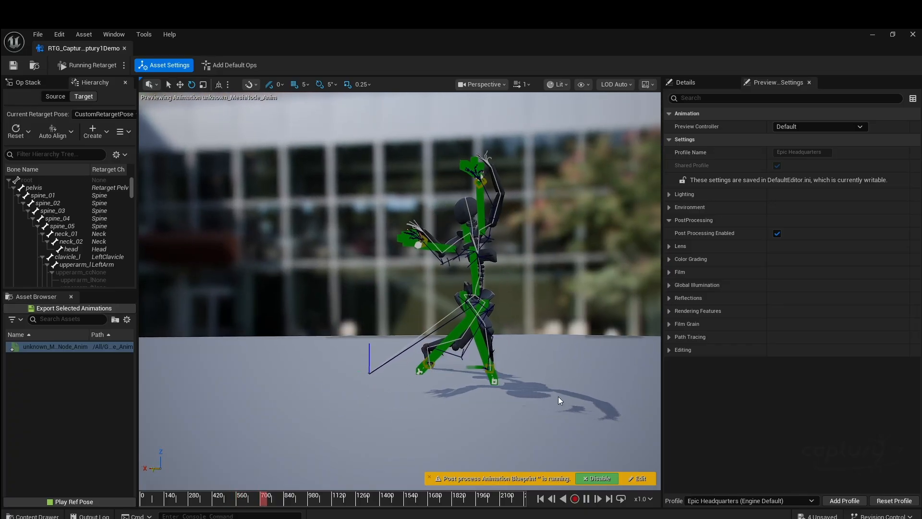
alt+drag(592, 396, 523, 404)
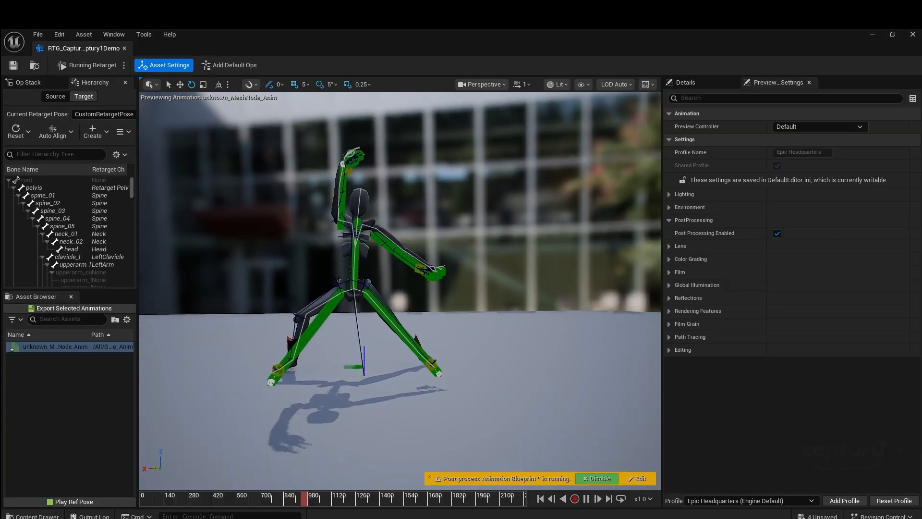
Step: Export the retargeted animation to the Captury/demo/anim folder with the default batch export options
click(59, 309)
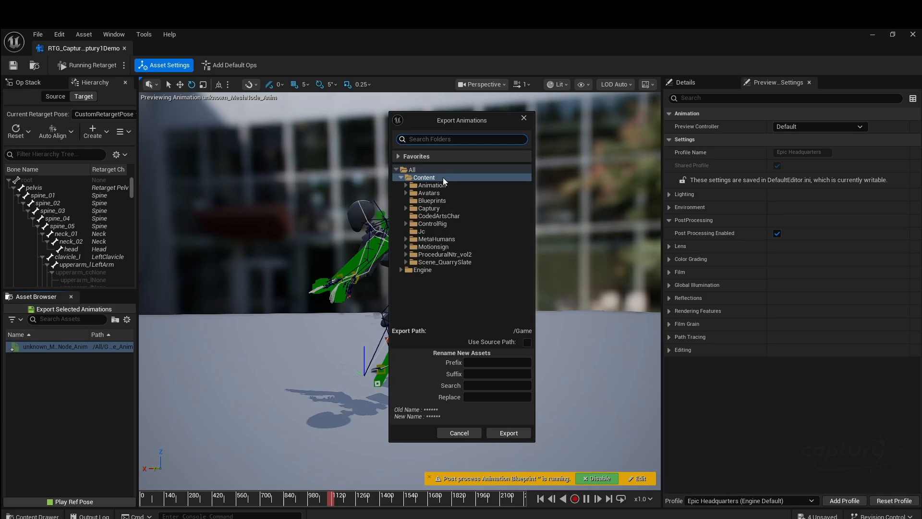
click(433, 209)
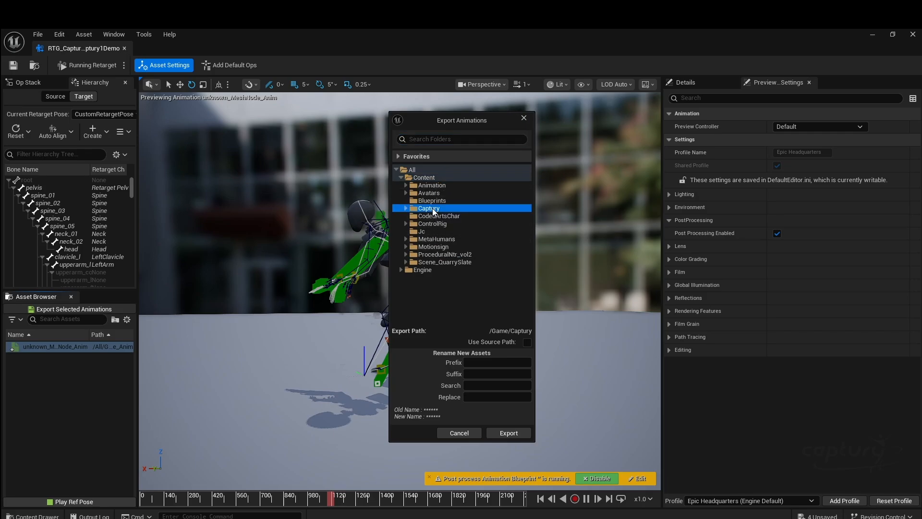
click(404, 209)
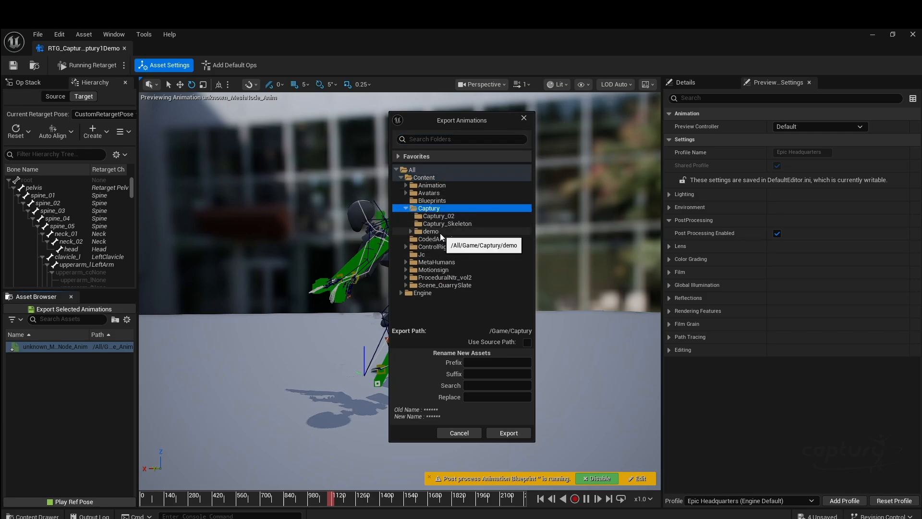
click(413, 232)
click(412, 232)
click(431, 239)
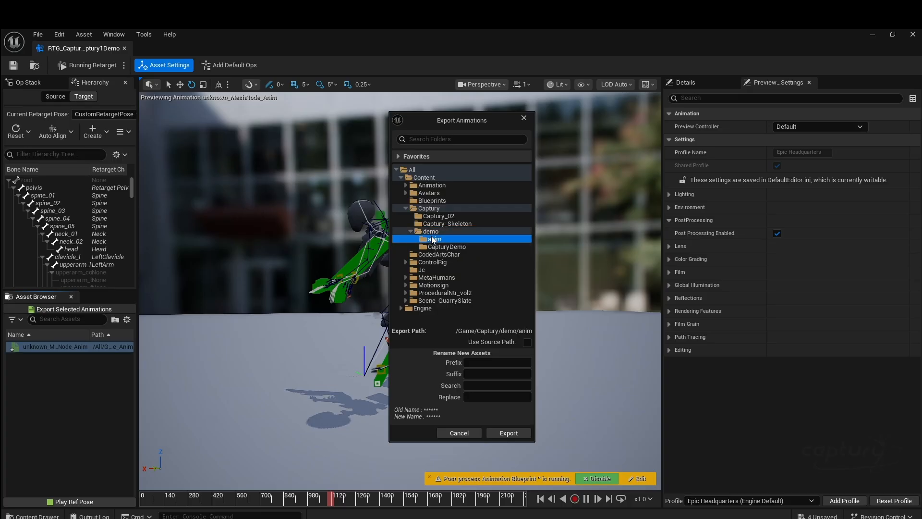
click(516, 431)
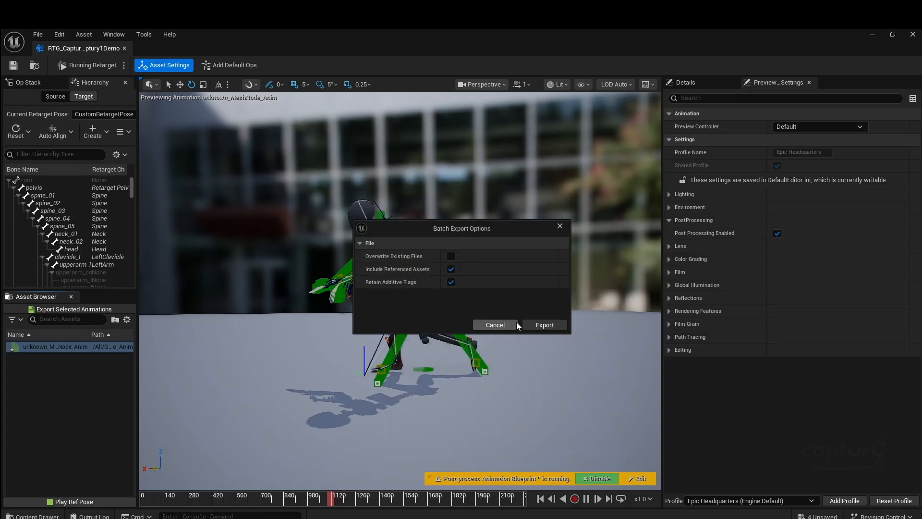
click(529, 323)
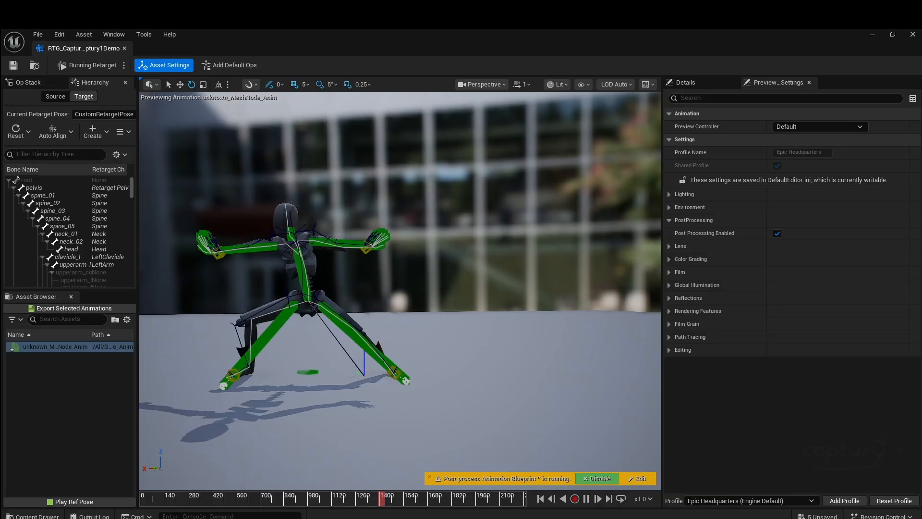
Step: Leave the retargeter, review the exported unknown_MeshNode_Anim1 sequence on the MetaHuman skeleton, and close it
click(913, 35)
click(263, 371)
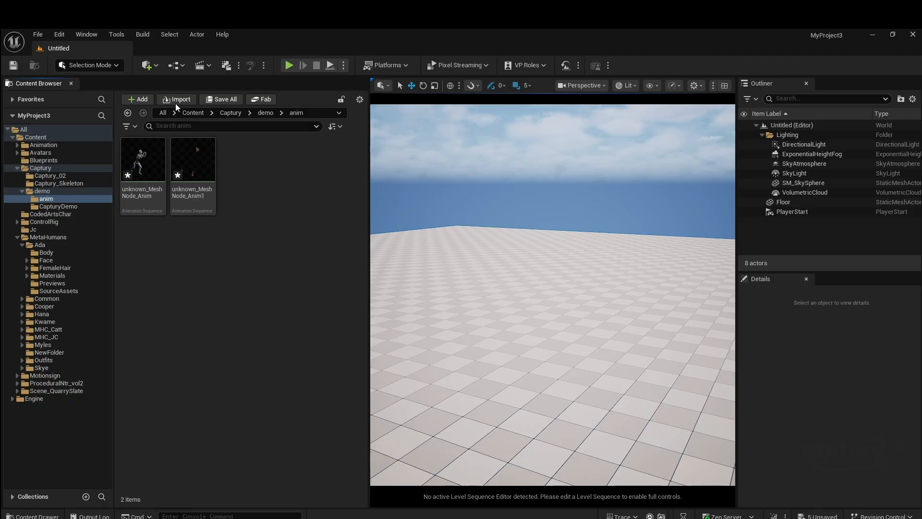
double_click(201, 166)
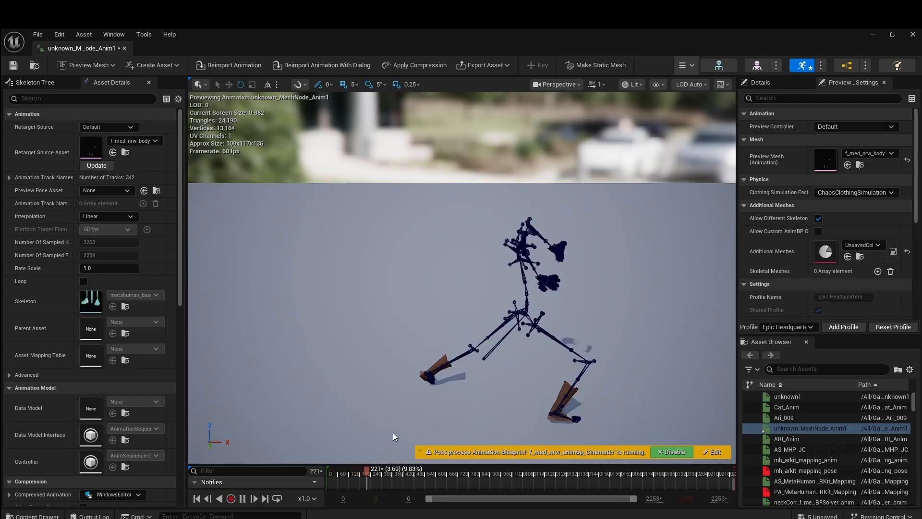
alt+drag(451, 429, 398, 409)
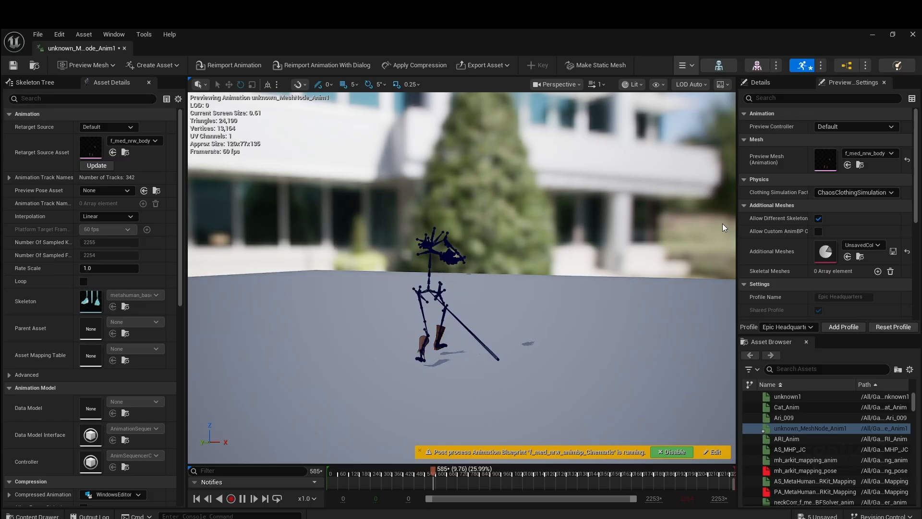
click(913, 34)
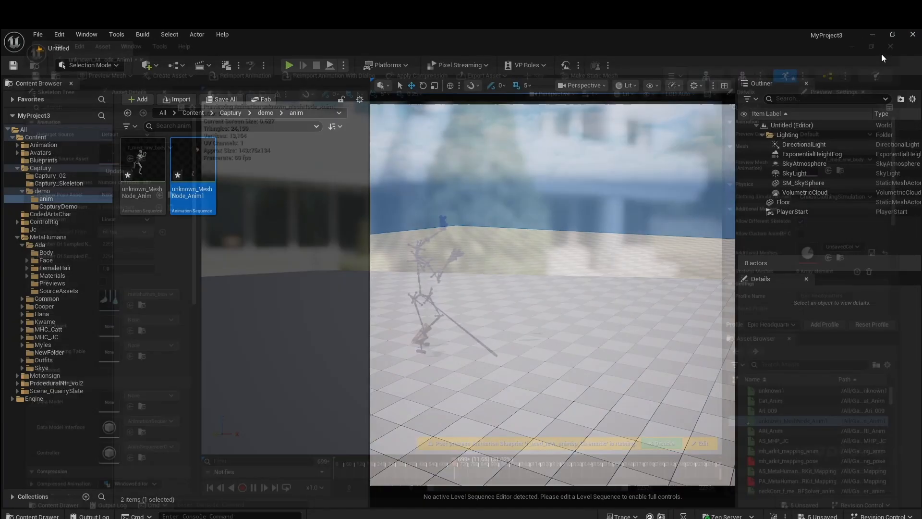
click(298, 326)
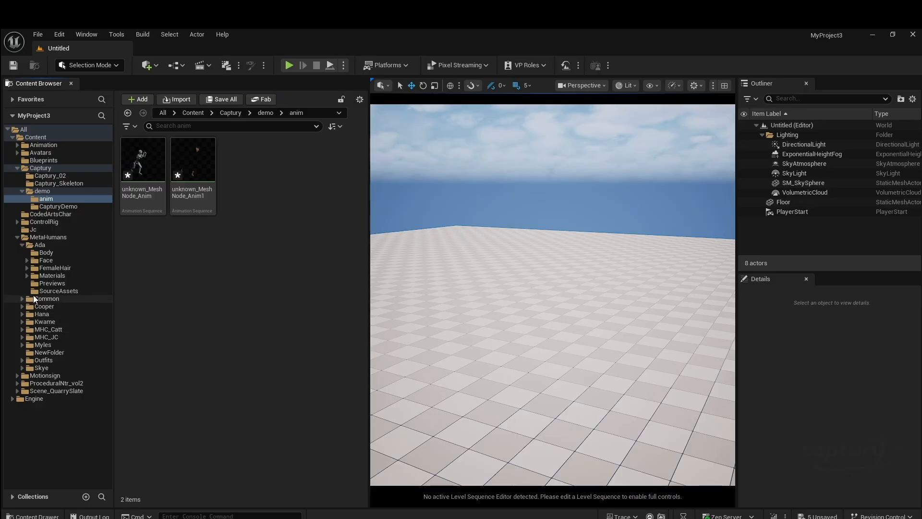
Step: Place BP_Ada from the MetaHumans/Ada folder in the level and reset its location to 0, 0, 0
click(48, 246)
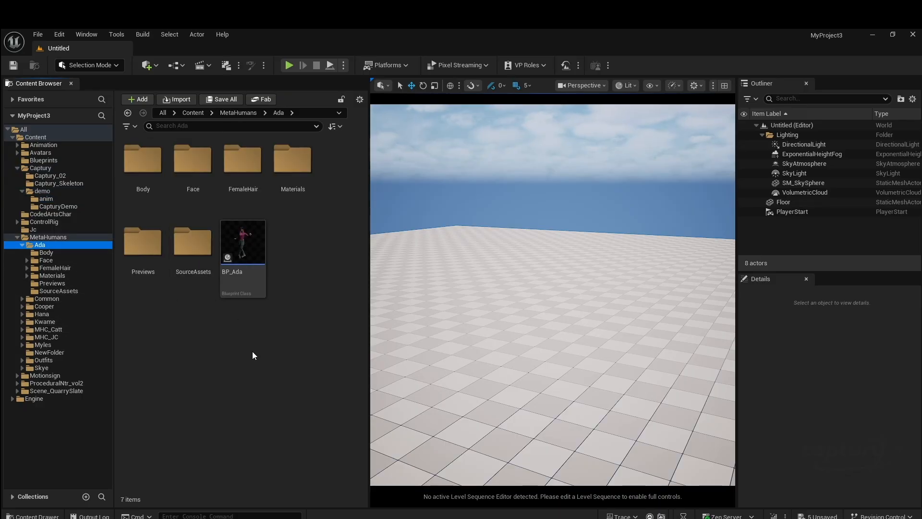
click(229, 258)
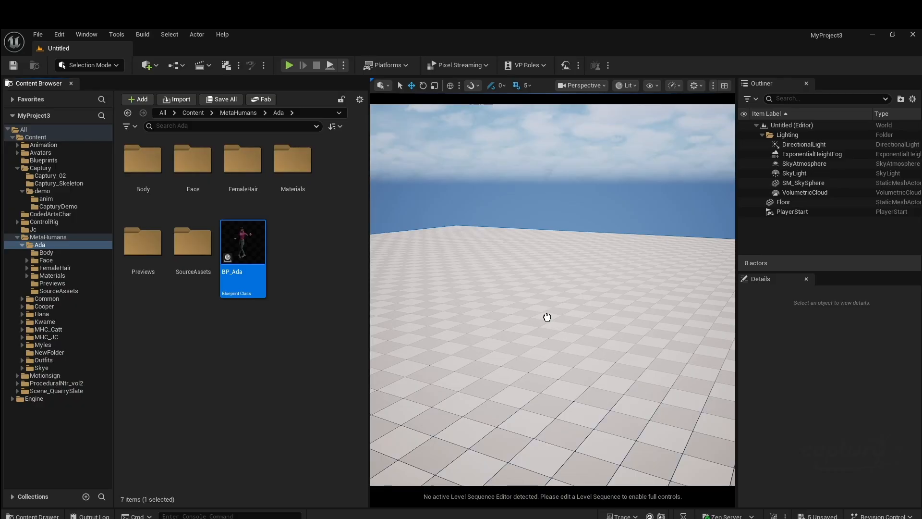
drag(547, 317, 547, 316)
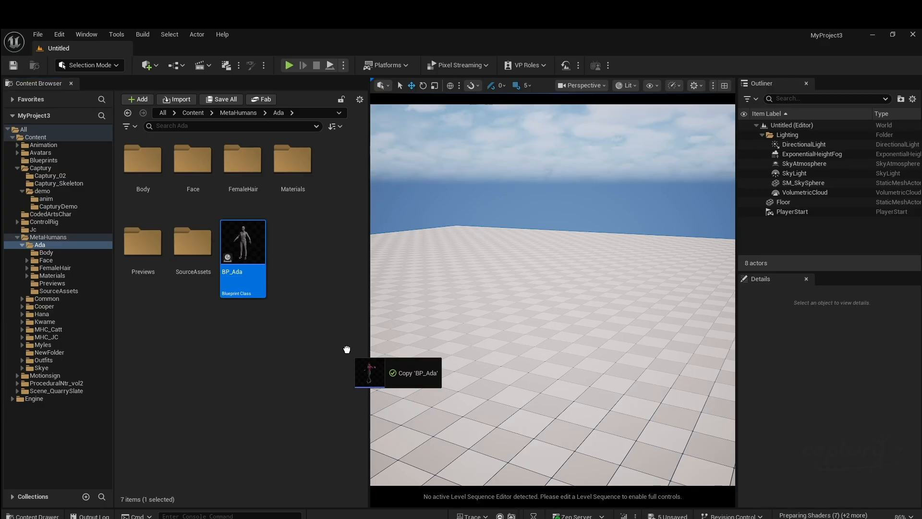
drag(347, 347, 533, 309)
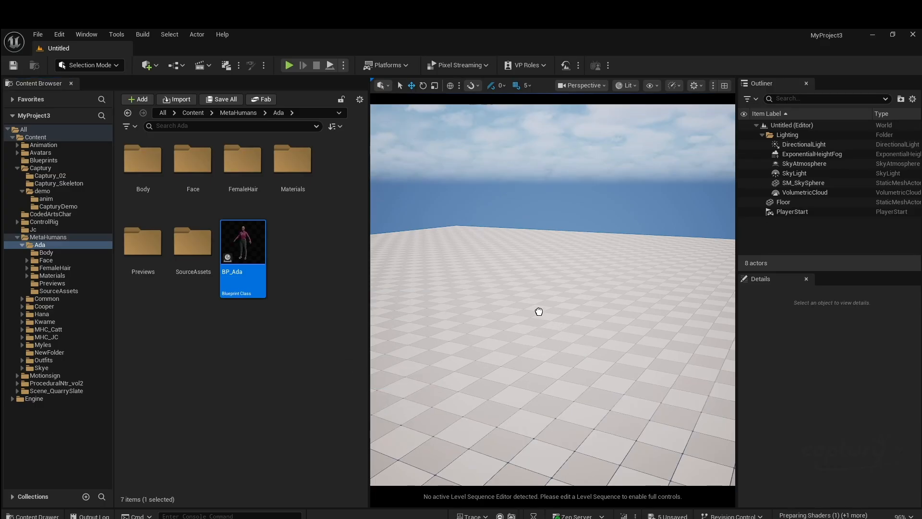
drag(539, 311, 538, 309)
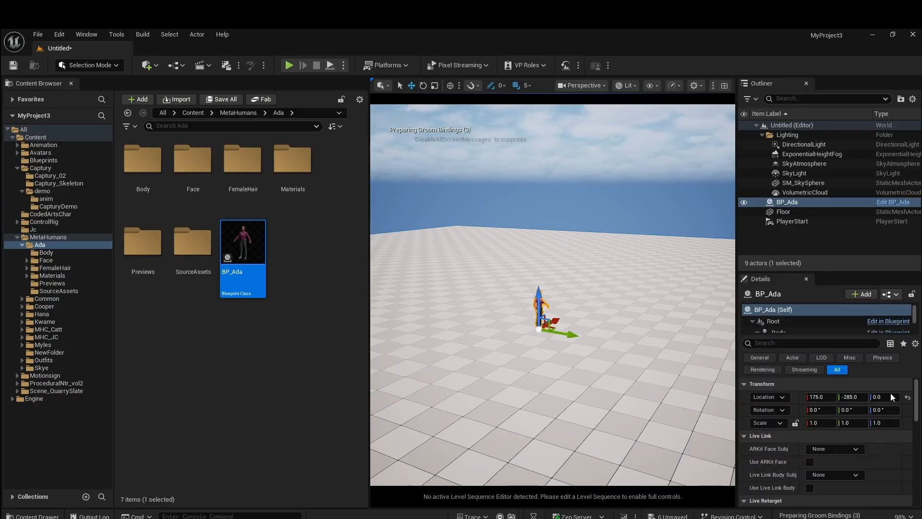
click(907, 397)
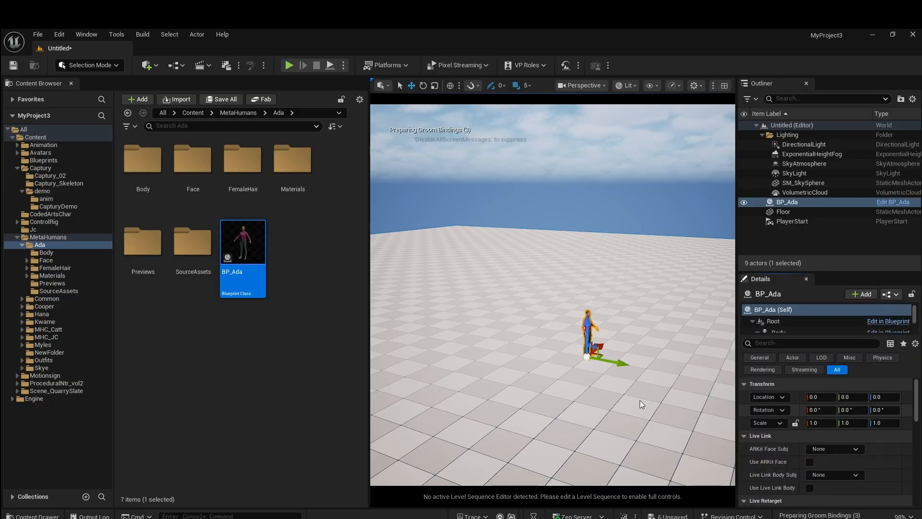
Step: Frame Ada in the viewport and set the viewport scalability to Medium
key(f)
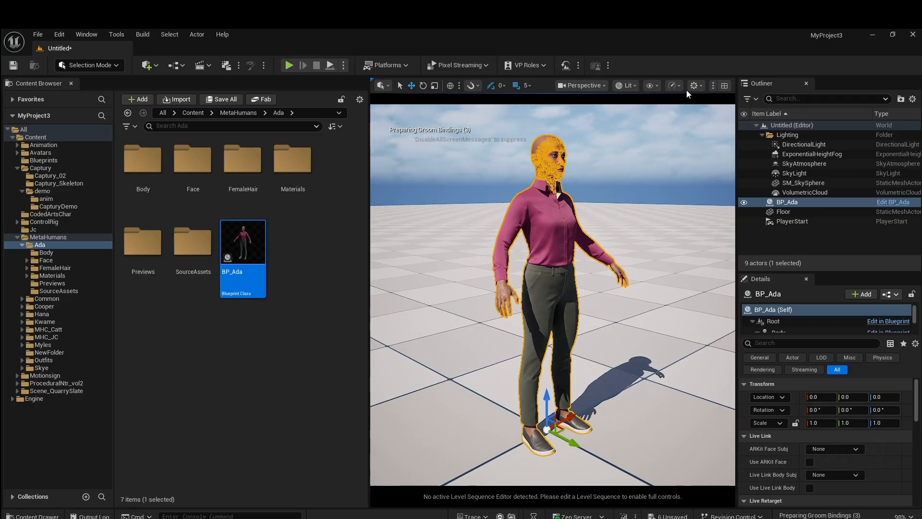
click(677, 85)
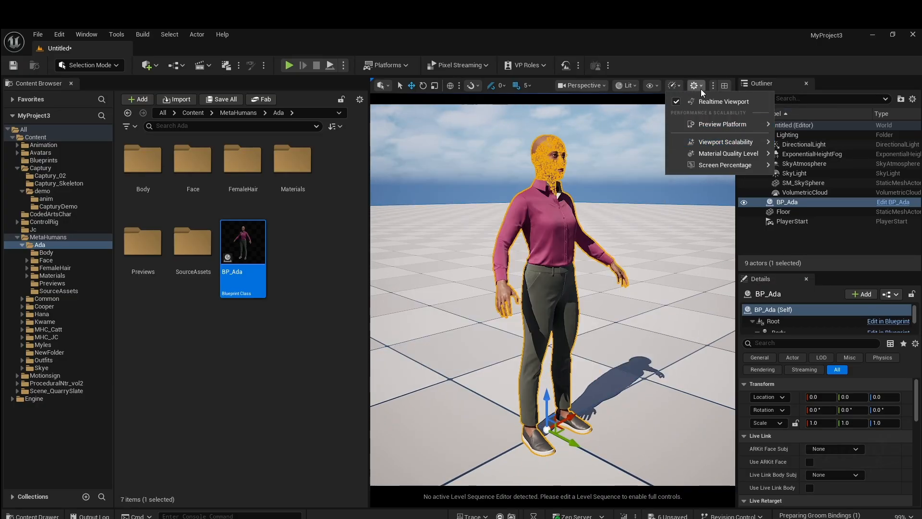
mouse_move(719, 141)
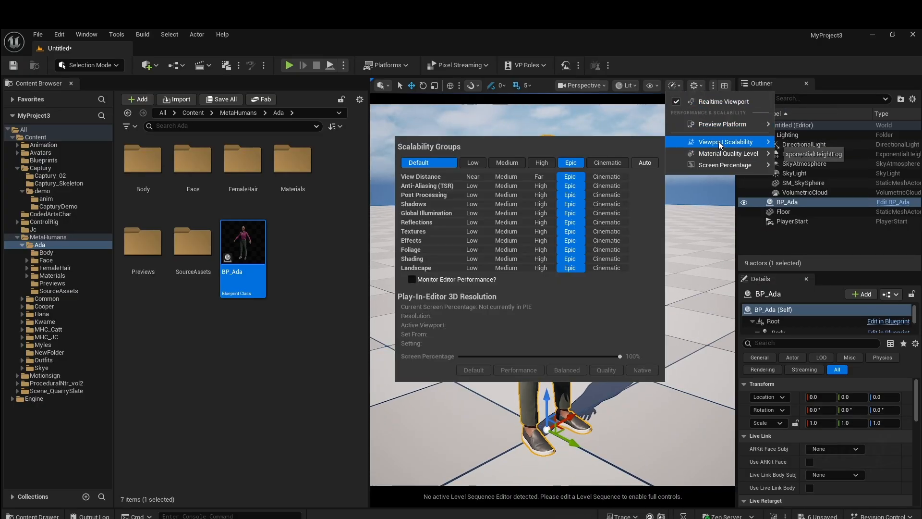
click(511, 166)
click(670, 250)
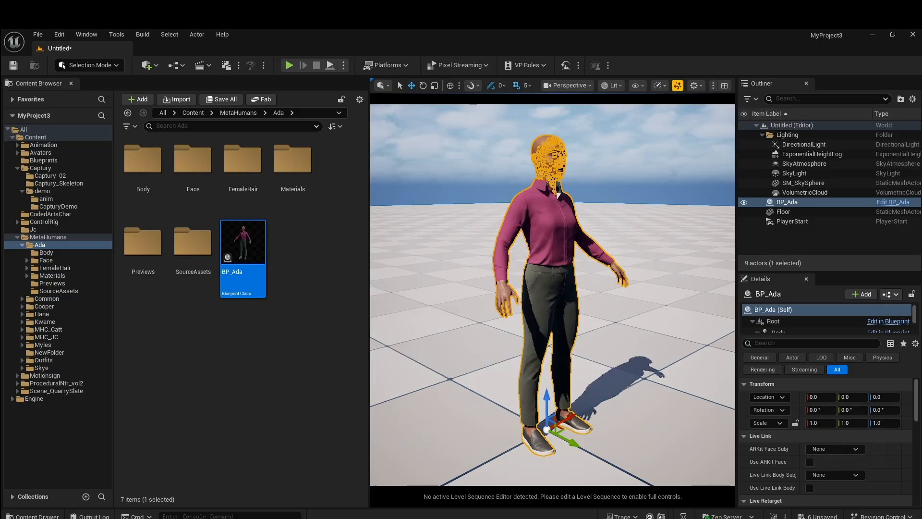
Step: View Ada from the front and set the animation mode of BP_Ada's Body component to Use Animation Asset
click(672, 208)
scroll(602, 381, down, 3)
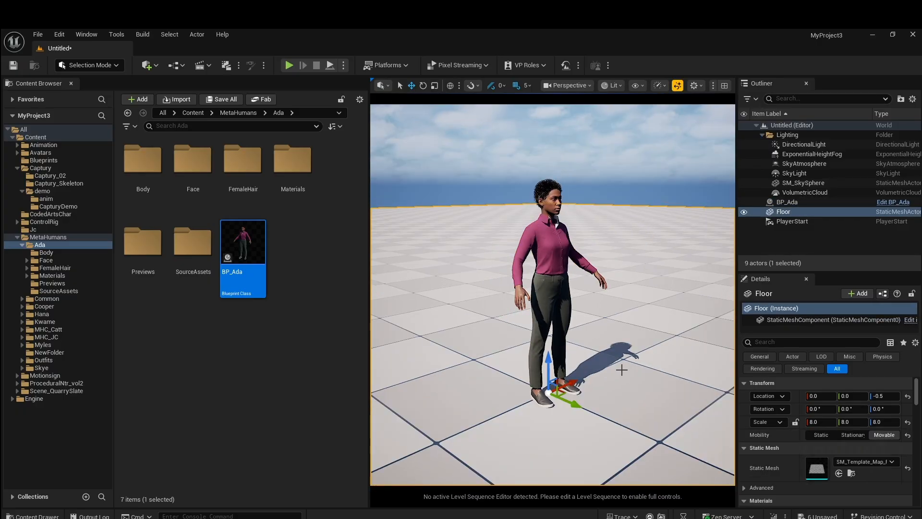
alt+drag(621, 370, 548, 365)
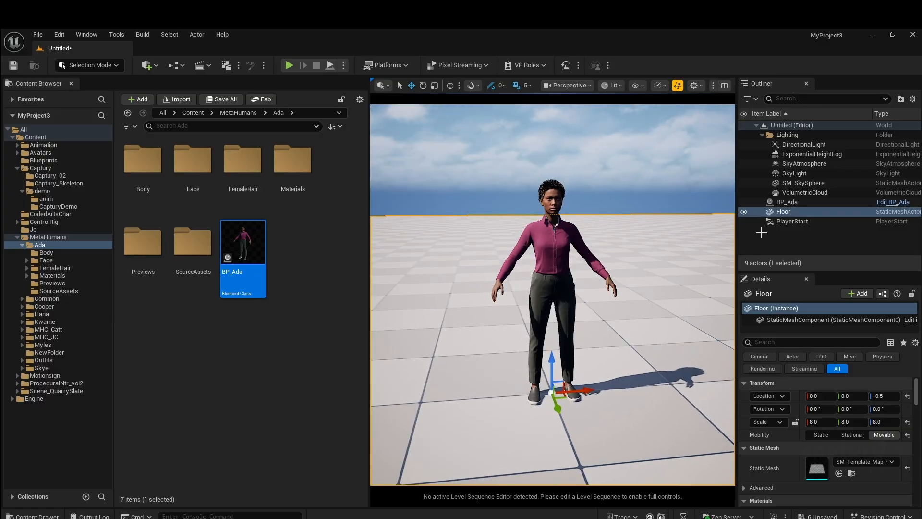
click(790, 202)
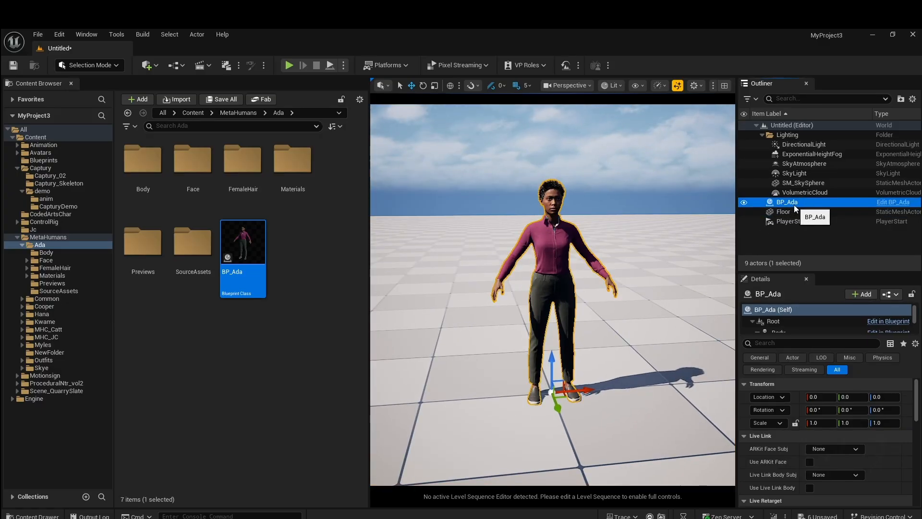
click(275, 373)
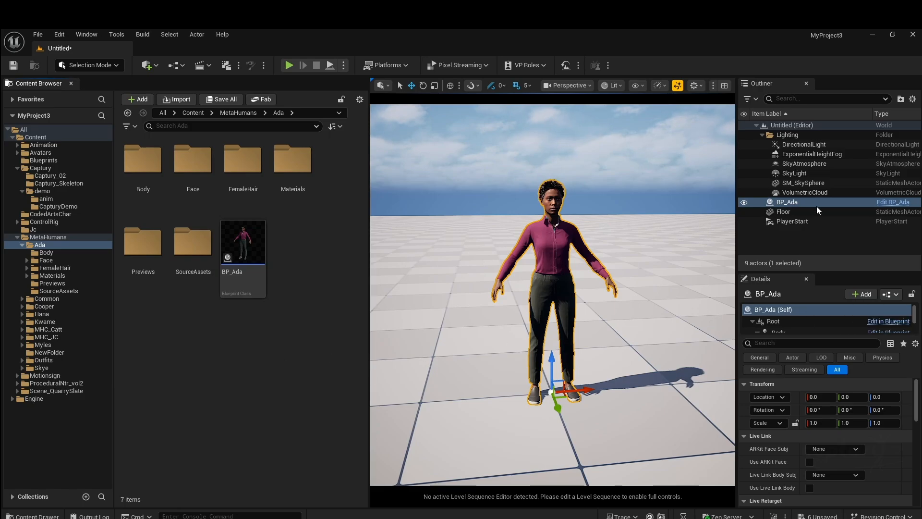
click(777, 324)
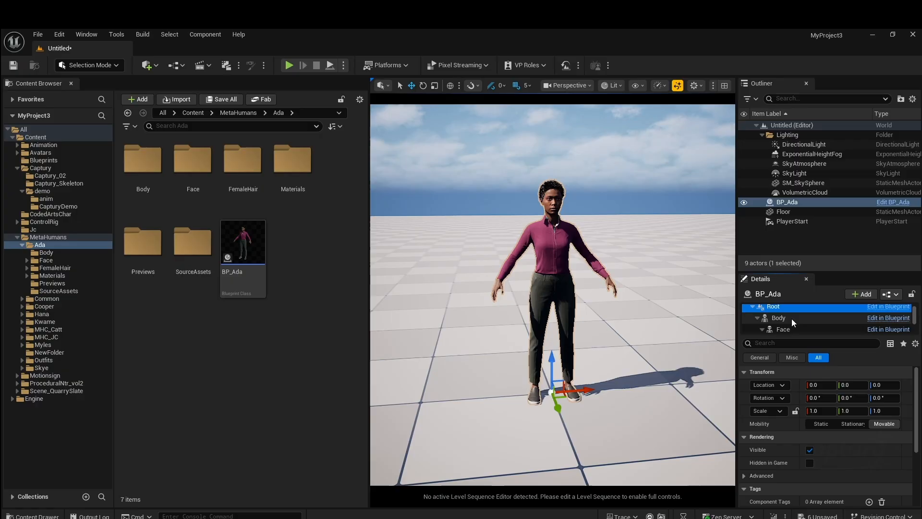
click(792, 319)
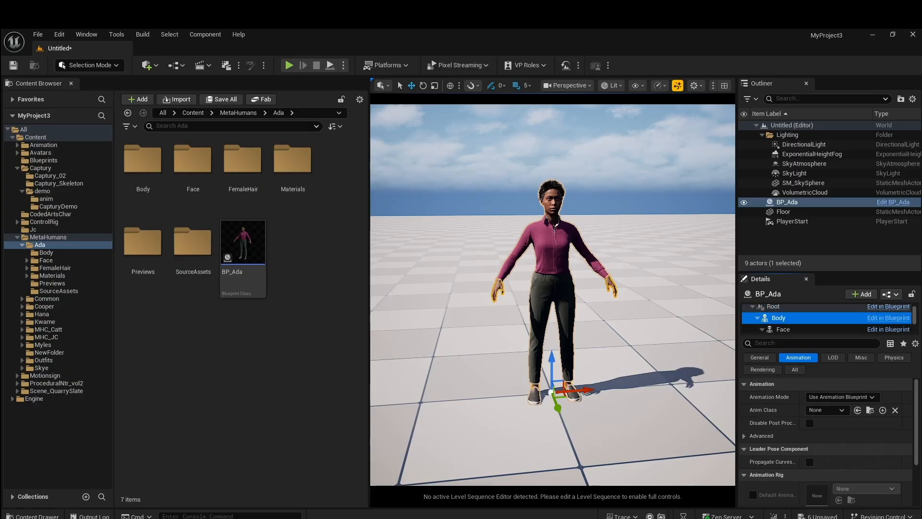
click(866, 398)
click(834, 415)
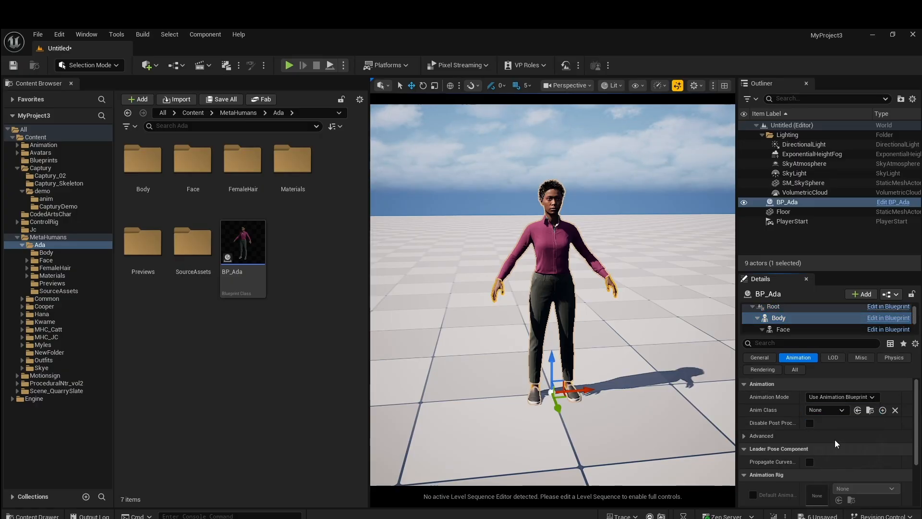
click(890, 414)
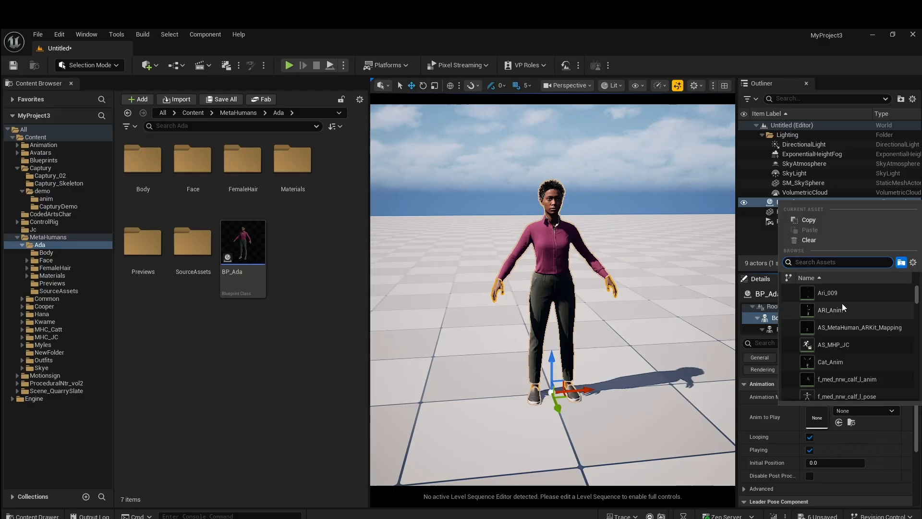
scroll(849, 344, down, 1)
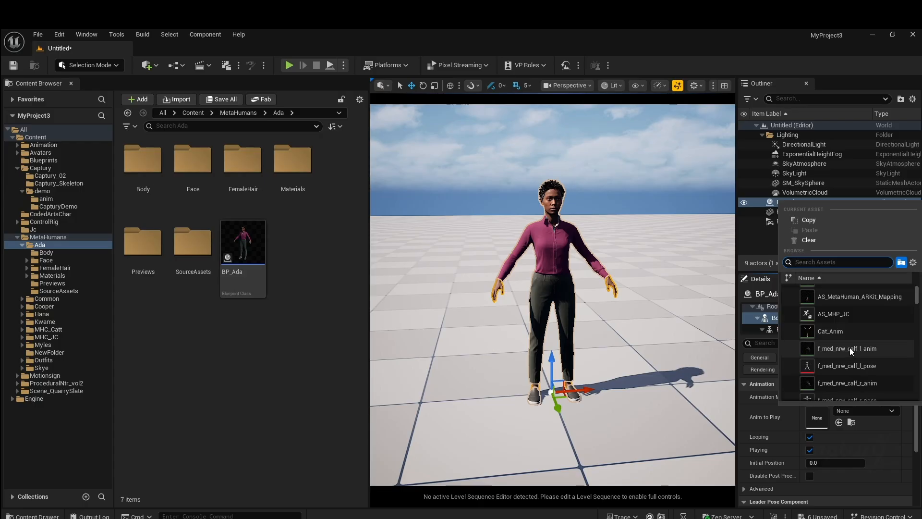
scroll(849, 350, down, 1)
scroll(849, 352, down, 1)
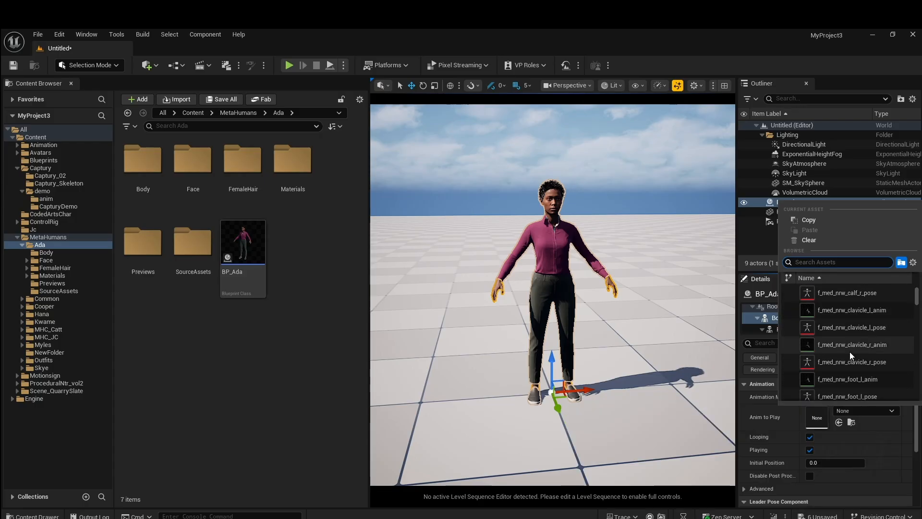
scroll(849, 351, down, 2)
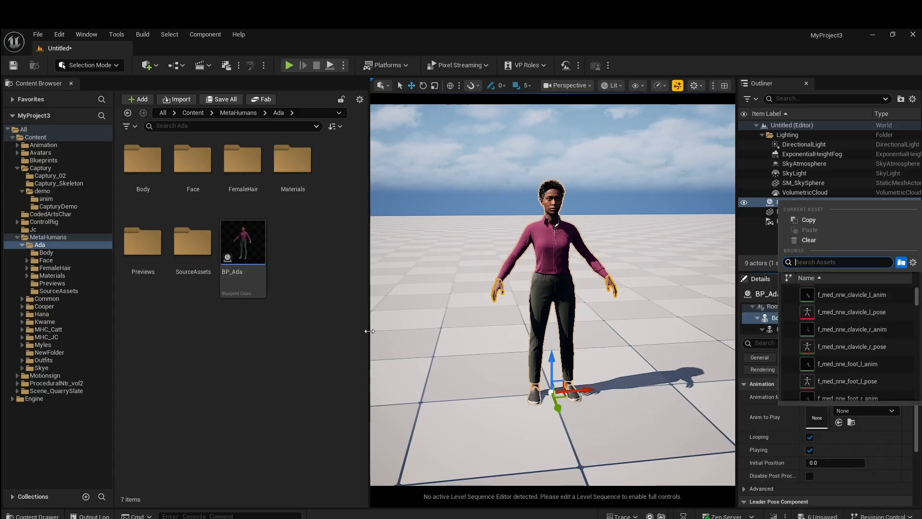
Step: Rename the retargeted unknown_MeshNode_Anim1 sequence in the Captury/demo/anim folder to Captury_Demo_unknown_MeshNode_Anim1
click(54, 200)
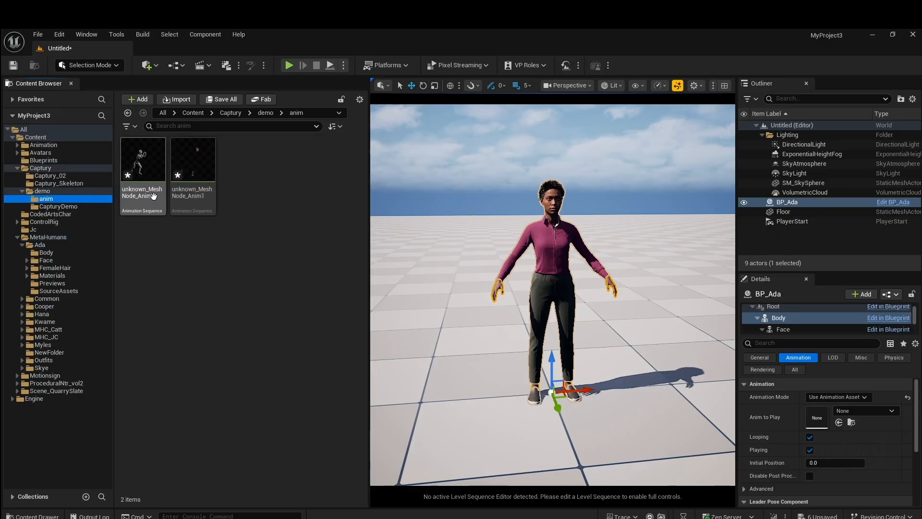
click(194, 195)
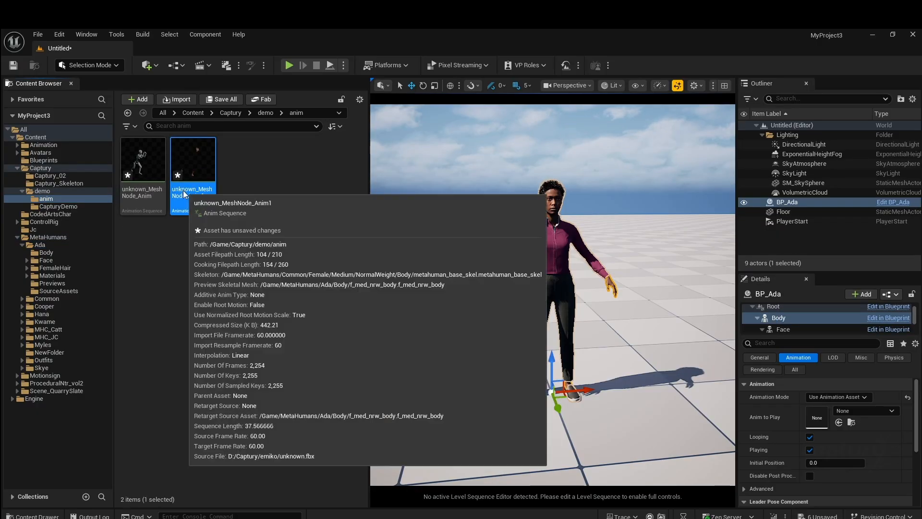
right_click(184, 191)
mouse_move(235, 221)
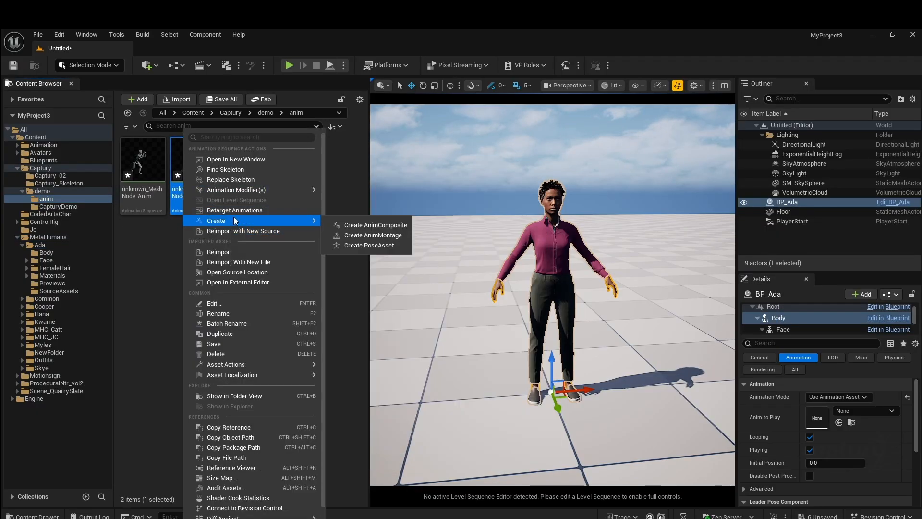
click(269, 314)
key(Home)
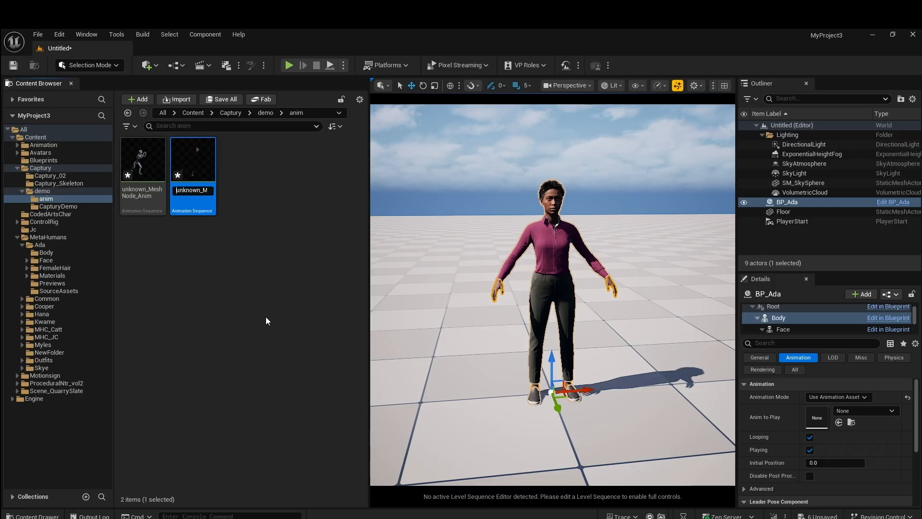
text(Captury_De)
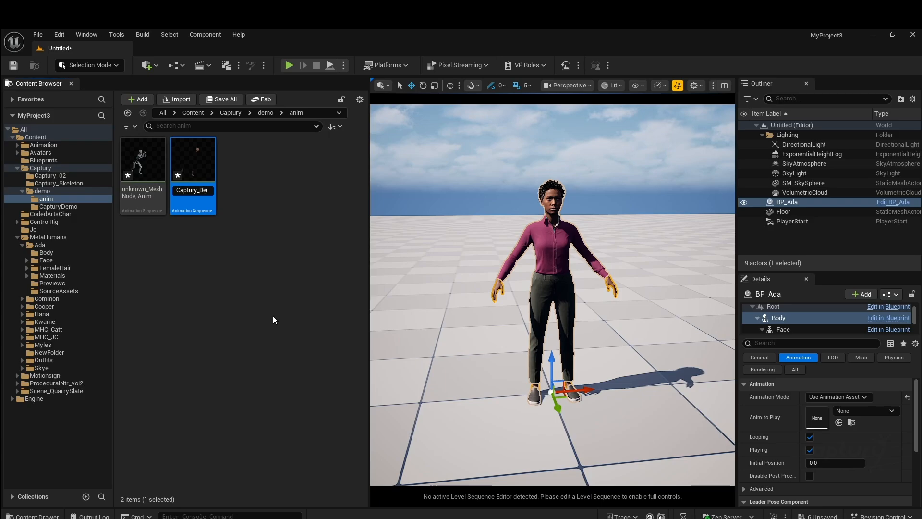
text(mo_)
key(Return)
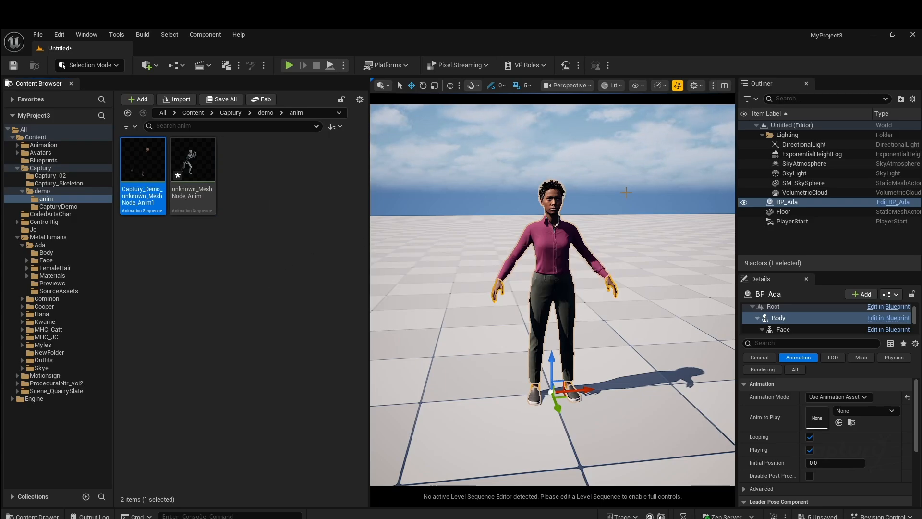
Step: Assign Captury_Demo_unknown_MeshNode_Anim1 as the Body's animation to play and simulate the level to watch Ada move
click(887, 411)
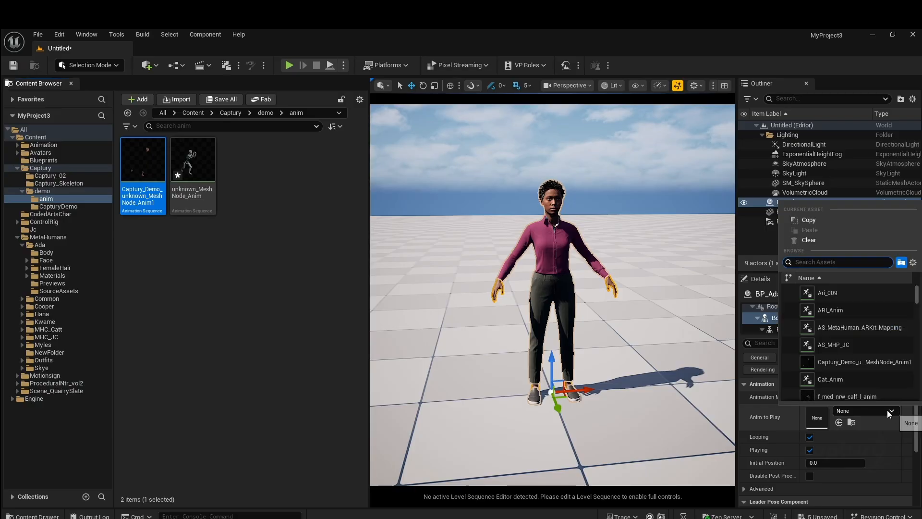
click(857, 367)
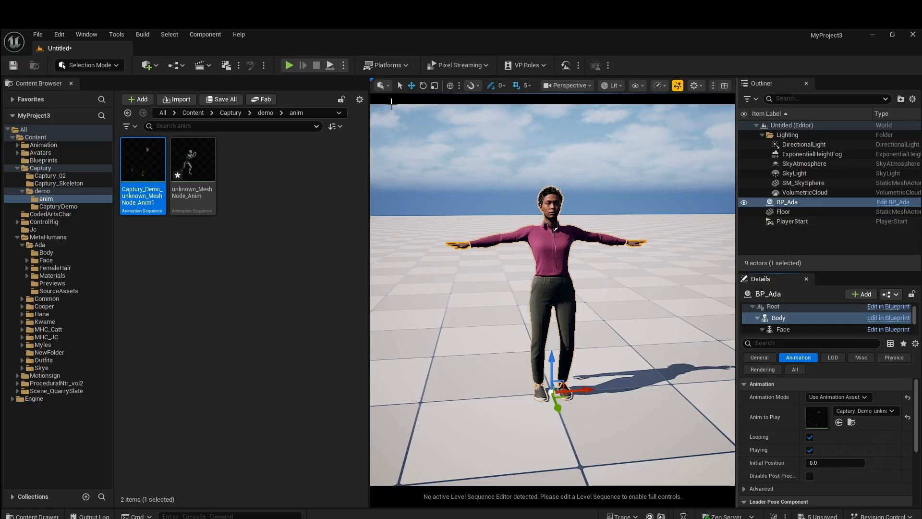
click(343, 66)
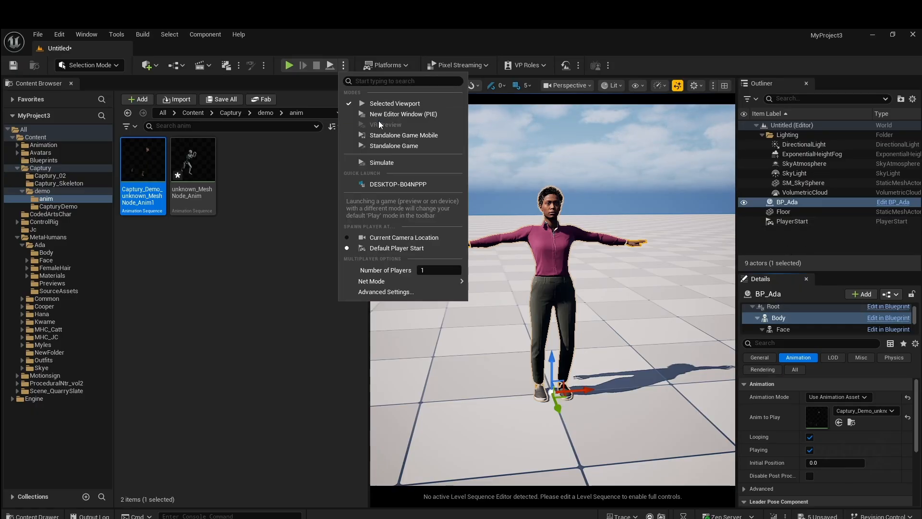
click(382, 162)
click(398, 168)
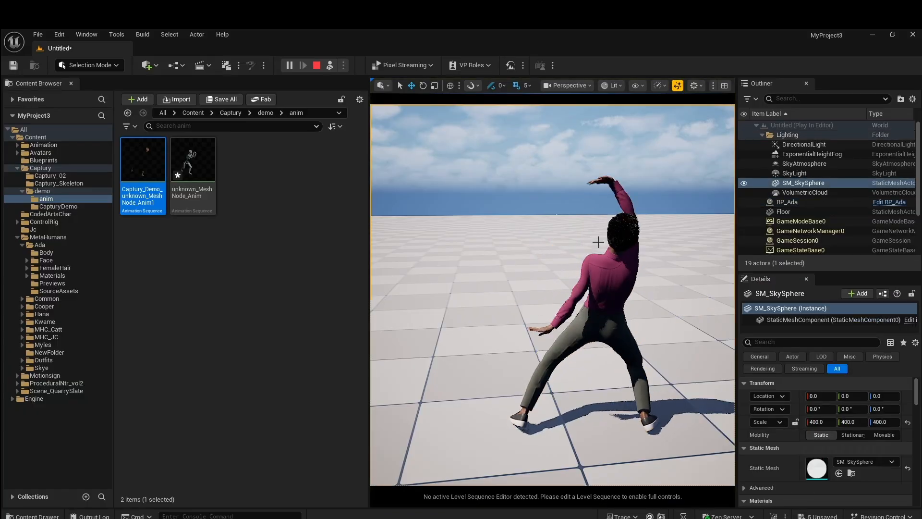
alt+drag(658, 354, 372, 356)
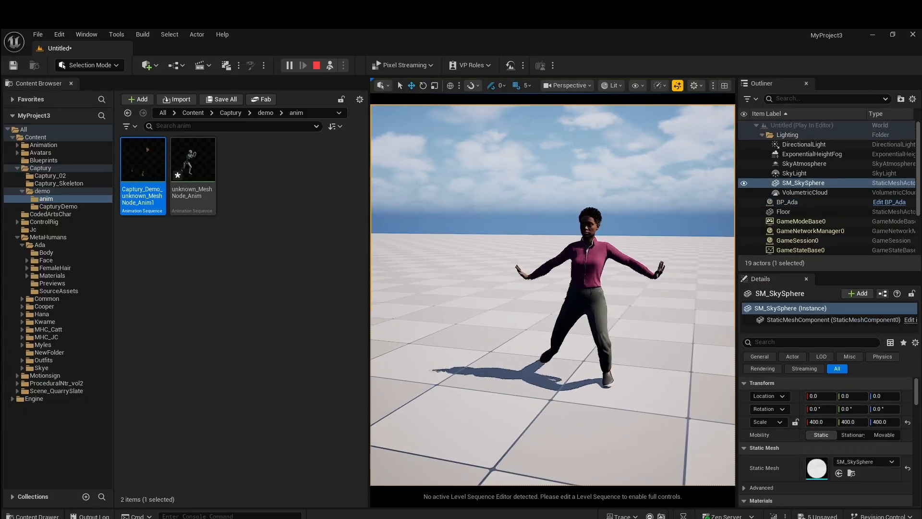
Step: Try rotating the DirectionalLight to an X rotation of 247° during the simulation, and stop the simulation
click(803, 174)
click(798, 143)
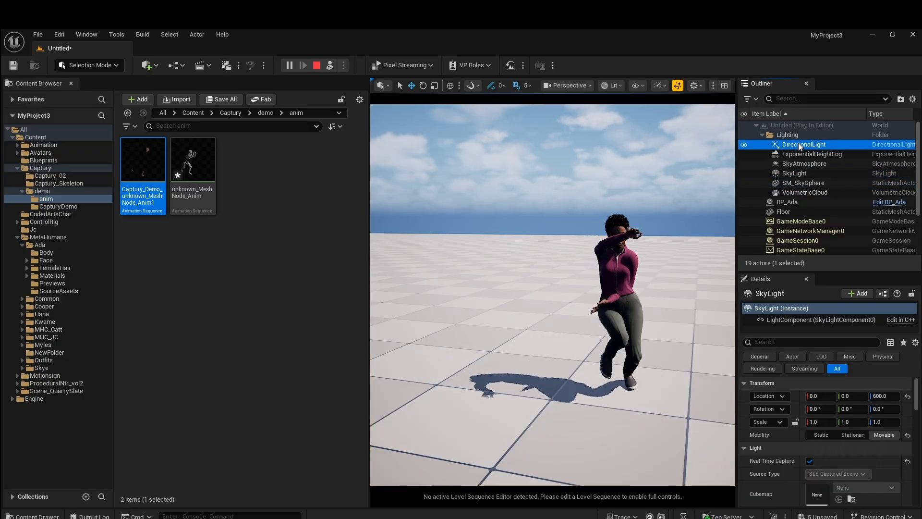
drag(818, 409, 866, 409)
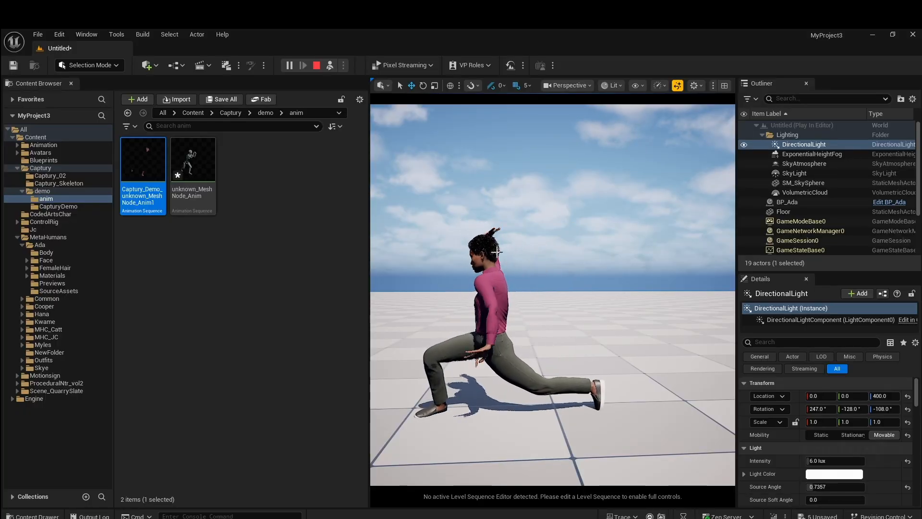
click(316, 65)
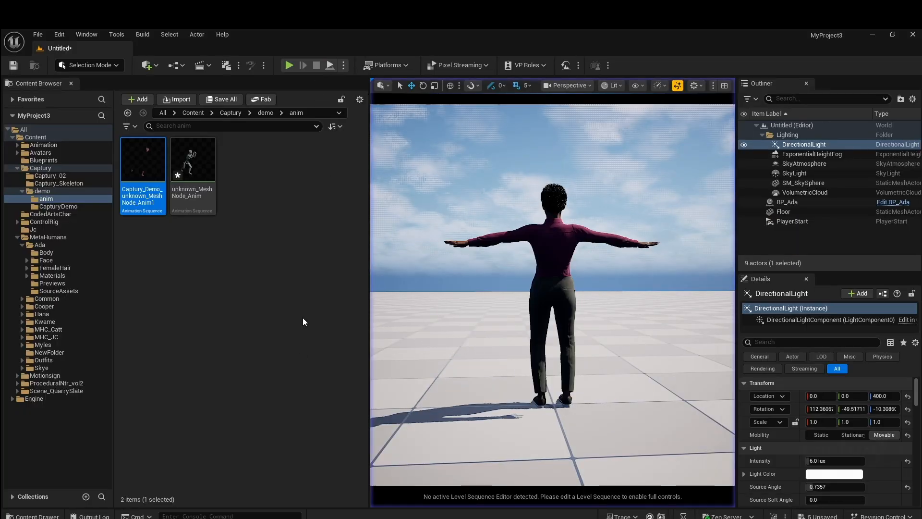
Step: Review the assets in the Captury/demo anim and CapturyDemo folders, and select the ABP_CapturyDemo animation blueprint
middle_drag(422, 390, 377, 395)
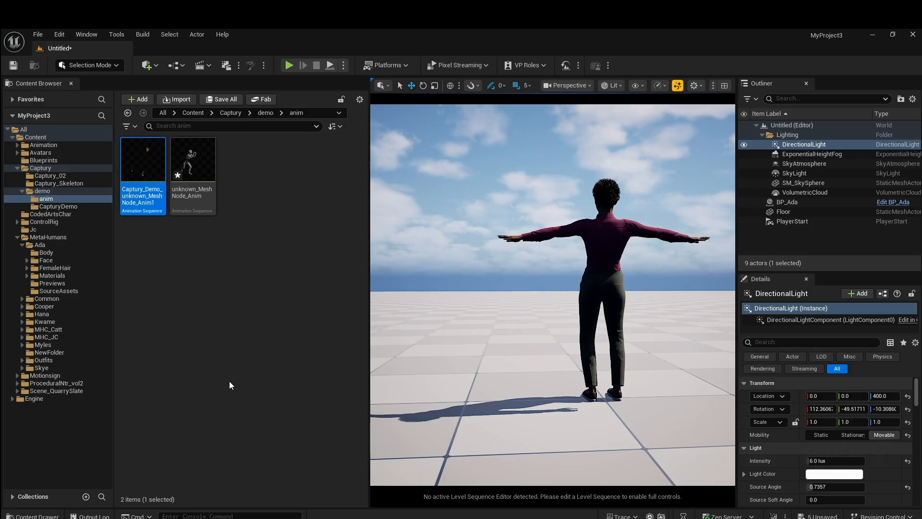
click(230, 385)
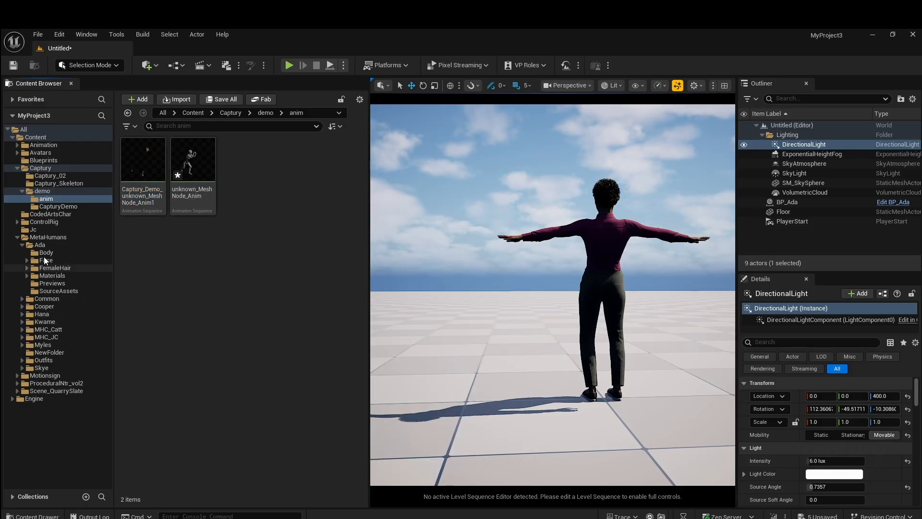
click(54, 207)
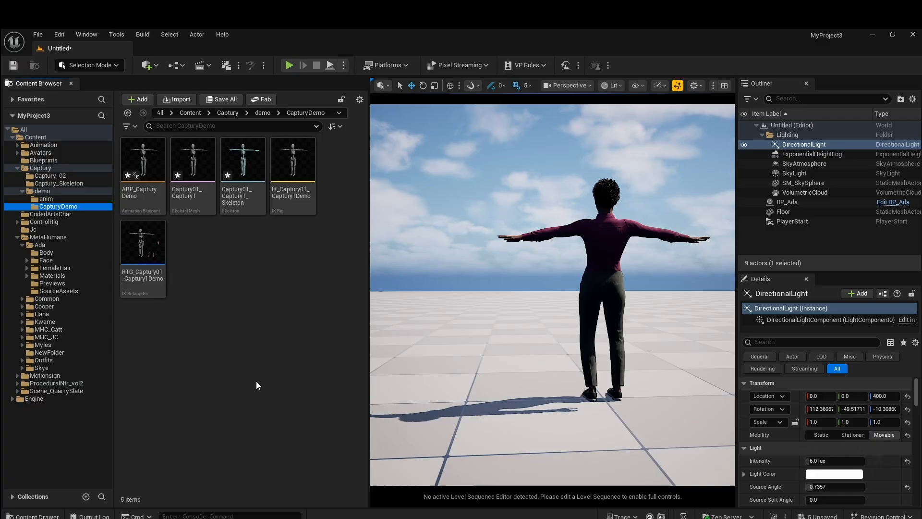
click(65, 199)
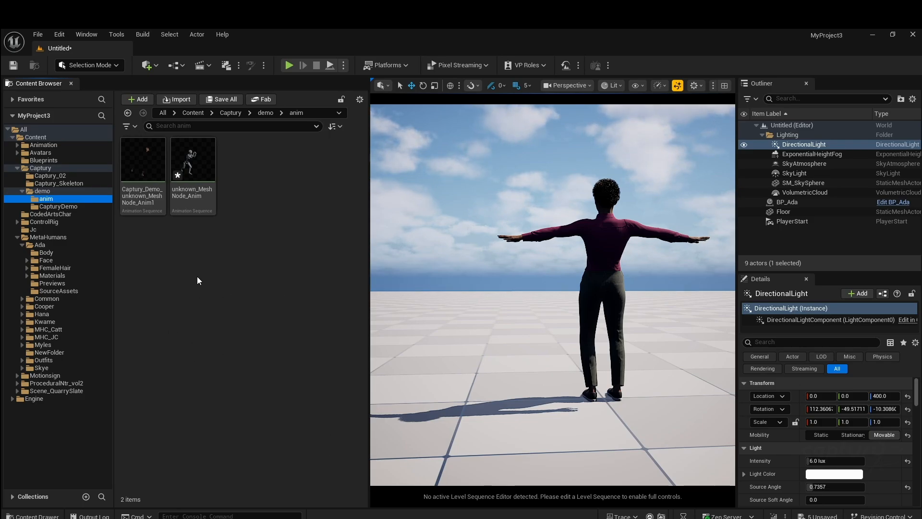
click(285, 310)
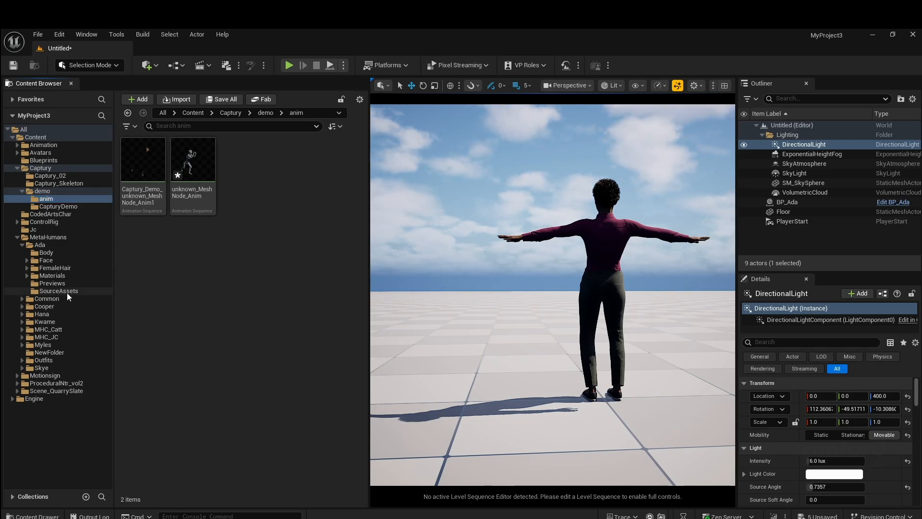
click(54, 209)
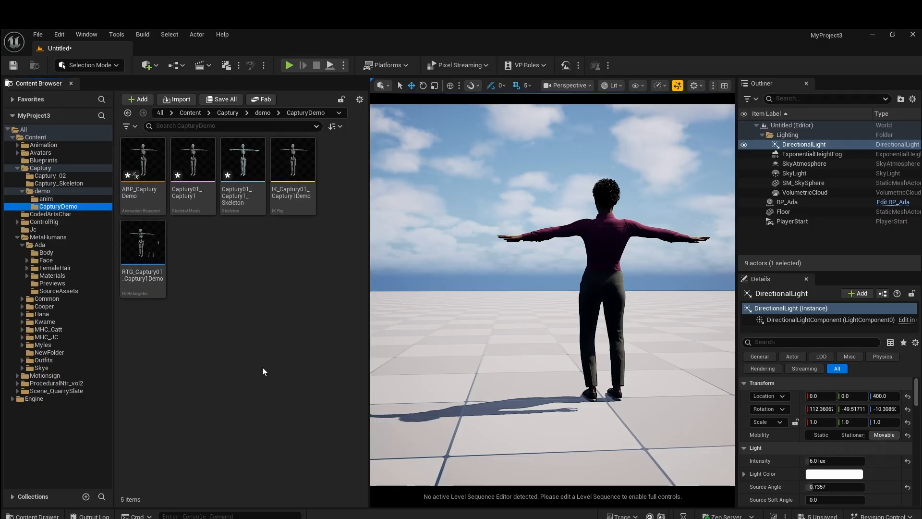
click(144, 163)
click(270, 345)
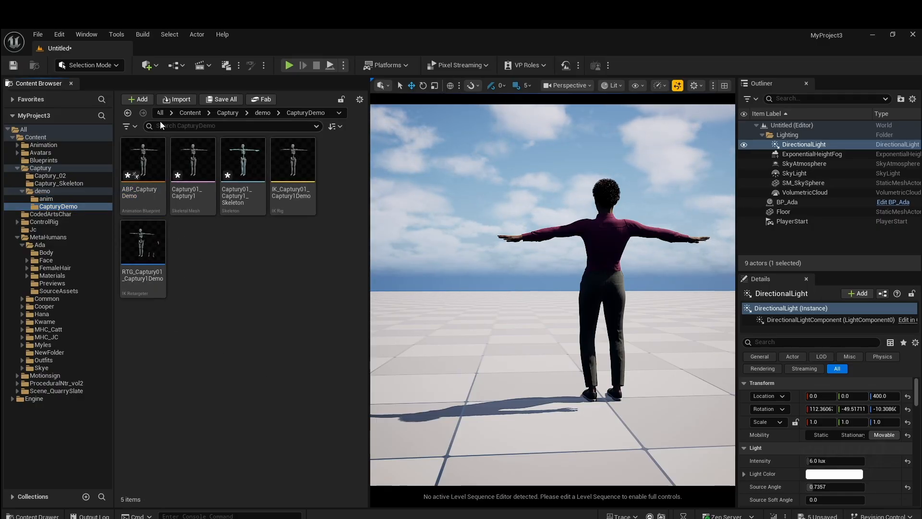
alt+drag(622, 355, 879, 408)
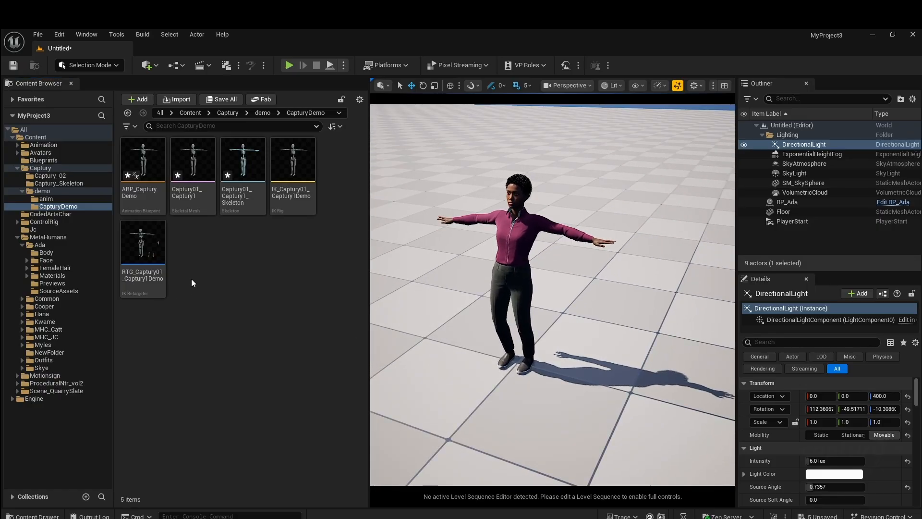
mouse_move(140, 162)
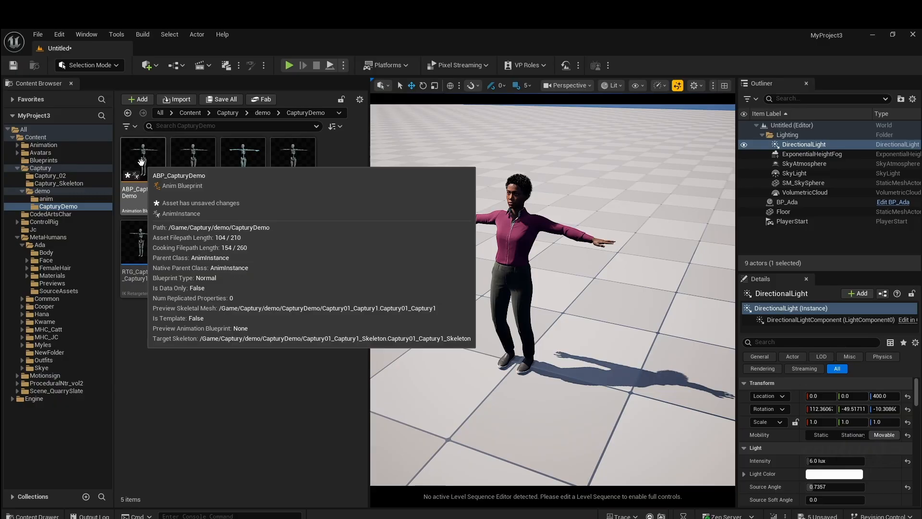
click(141, 162)
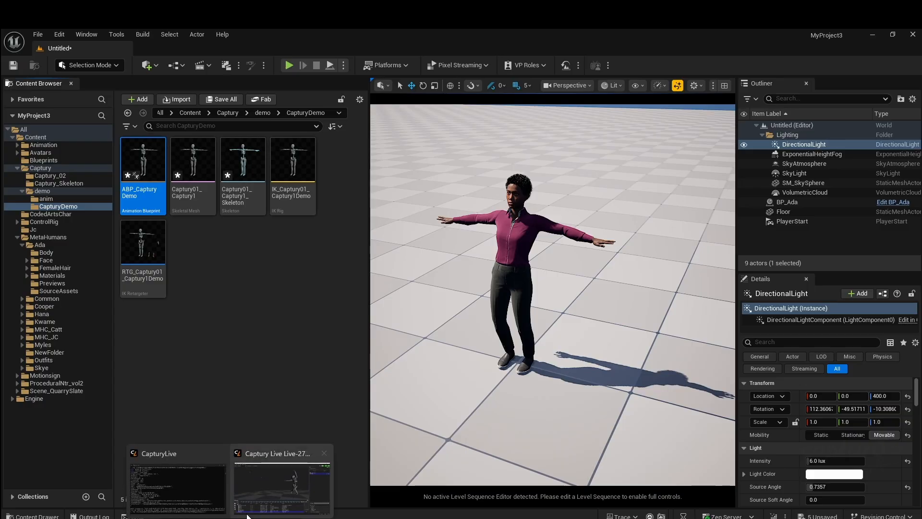
Step: Switch to Captury Live, play back shot_003, and return to the Unreal level editor
click(302, 475)
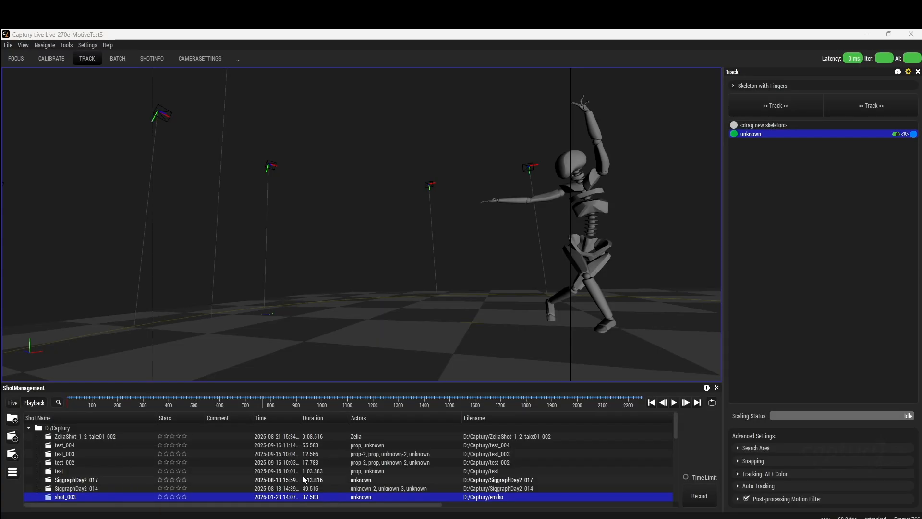
click(674, 402)
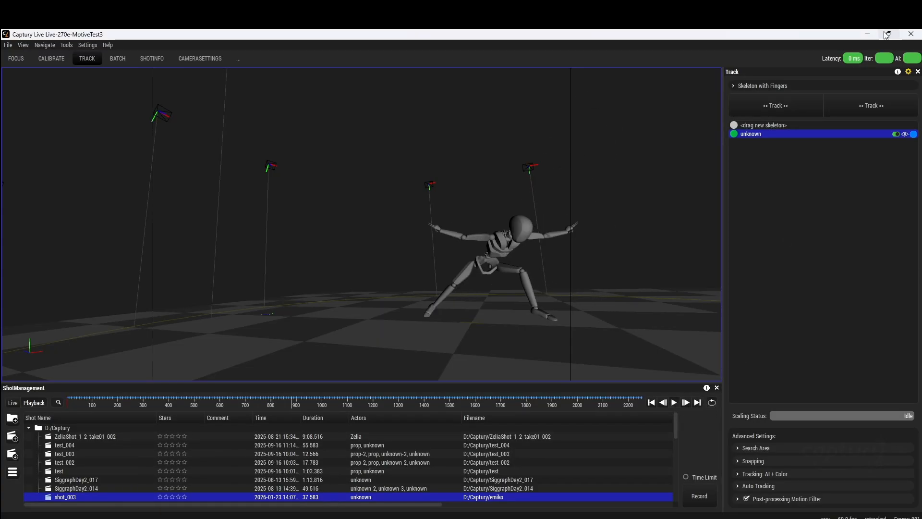
click(867, 33)
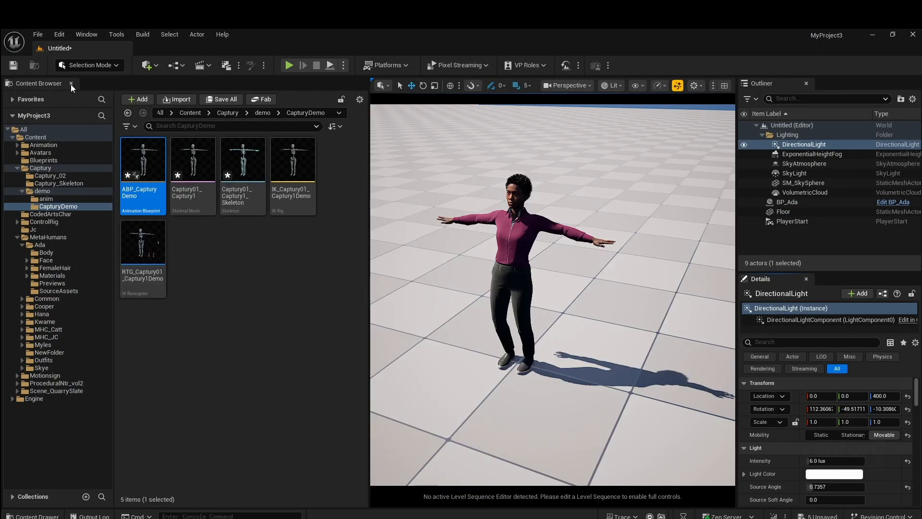
Step: Connect a Captury Live source at host 192.168.1.93 in Live Link and inspect its unknown animation subject
click(99, 35)
mouse_move(143, 134)
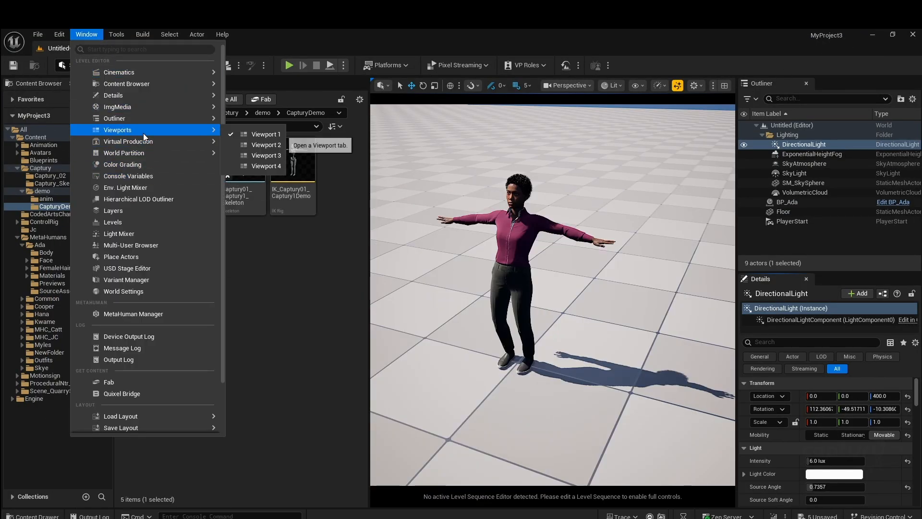
mouse_move(134, 150)
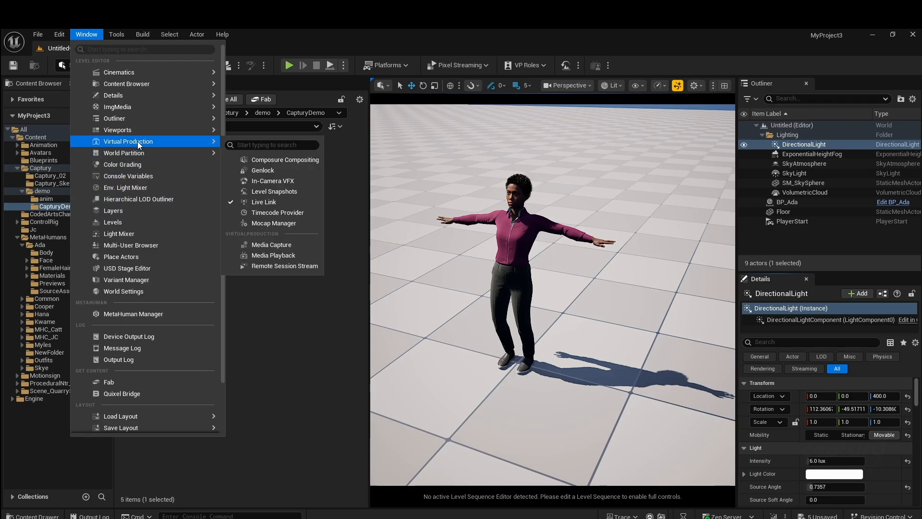
click(298, 200)
click(207, 187)
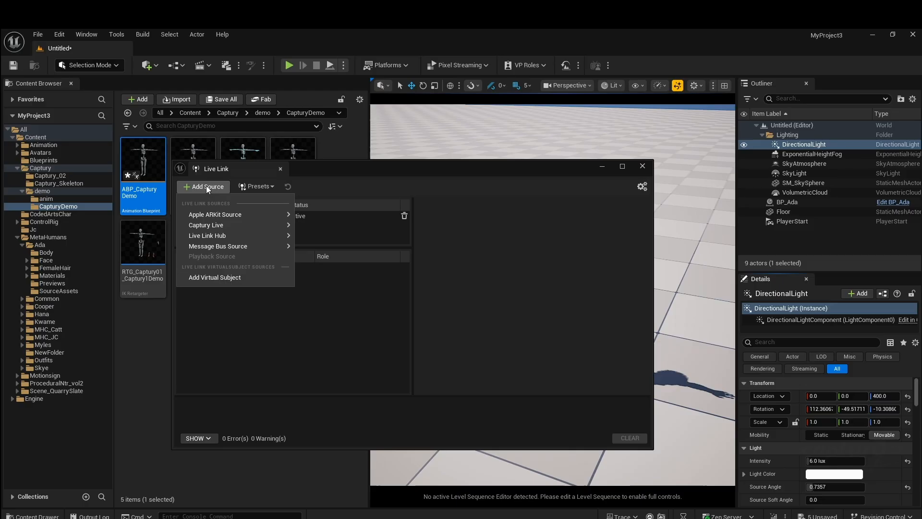
mouse_move(211, 225)
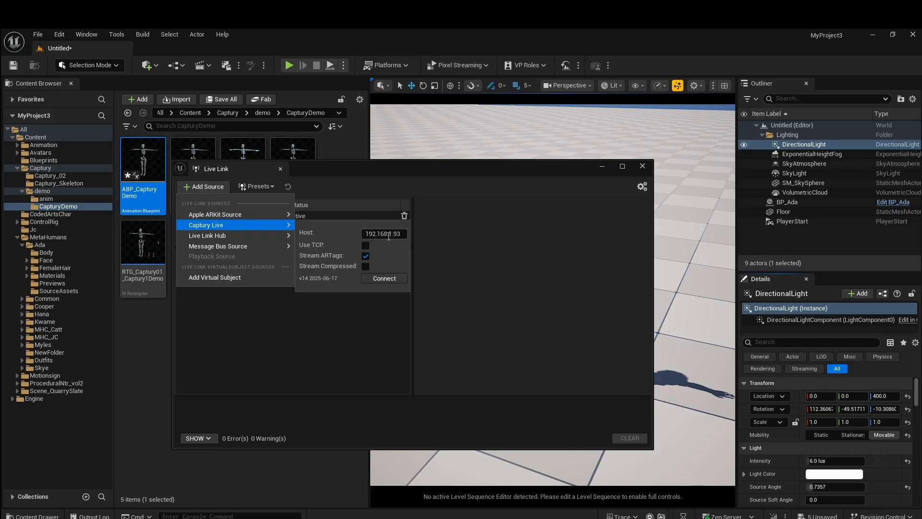
click(381, 278)
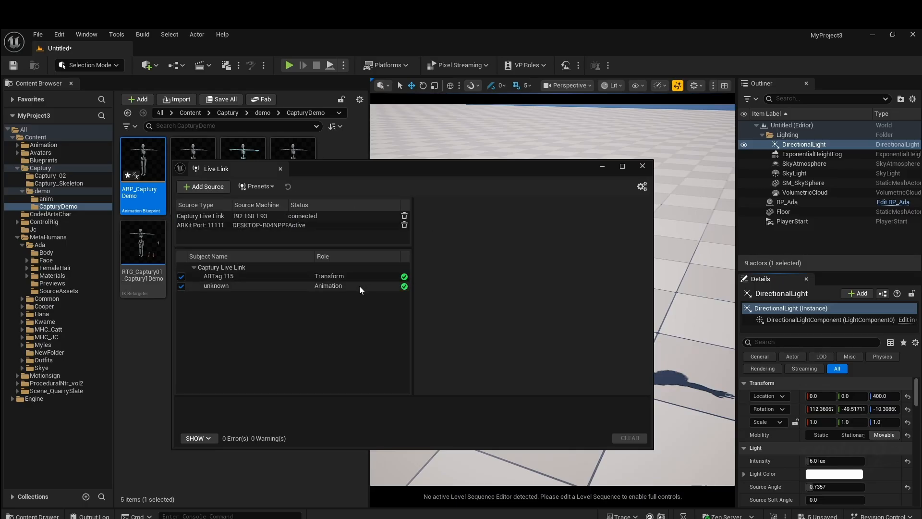
click(215, 284)
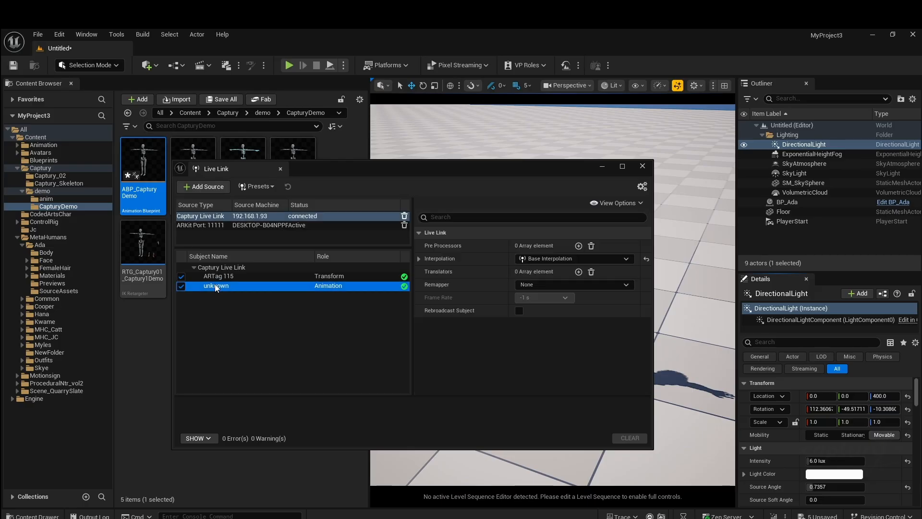
click(643, 167)
click(243, 249)
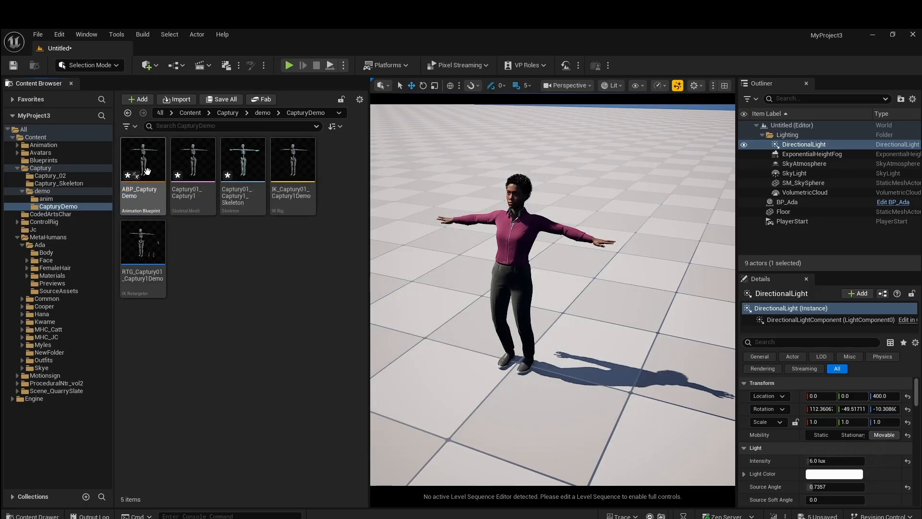
Step: In ABP_CapturyDemo's AnimGraph, set the Live Link Pose subject name to unknown, then save and close the blueprint
double_click(143, 160)
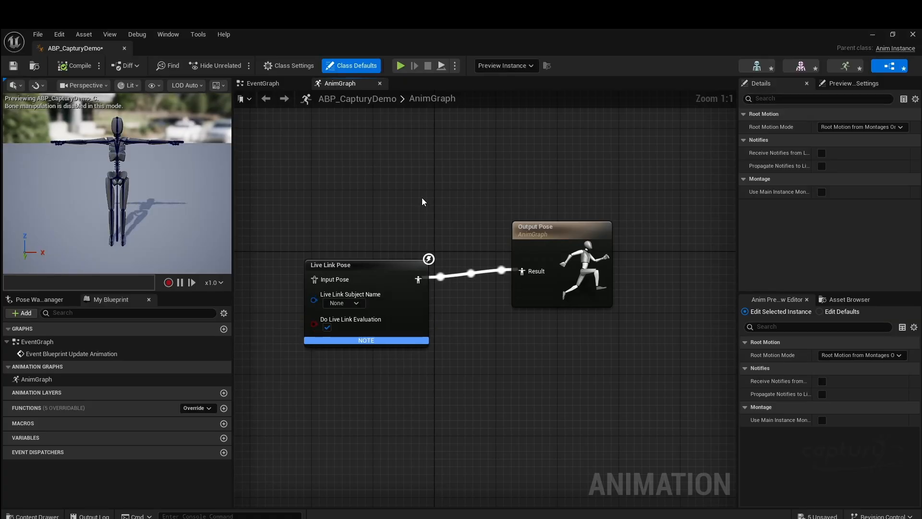
click(362, 306)
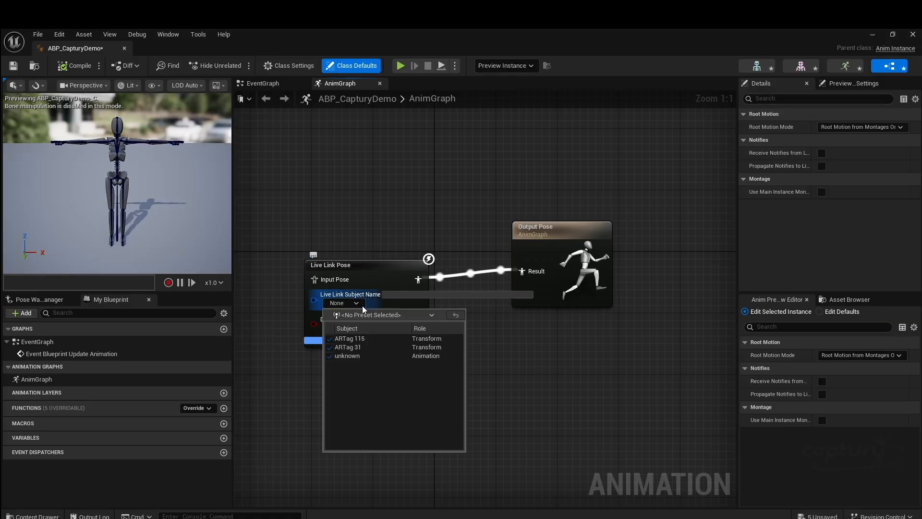
click(355, 356)
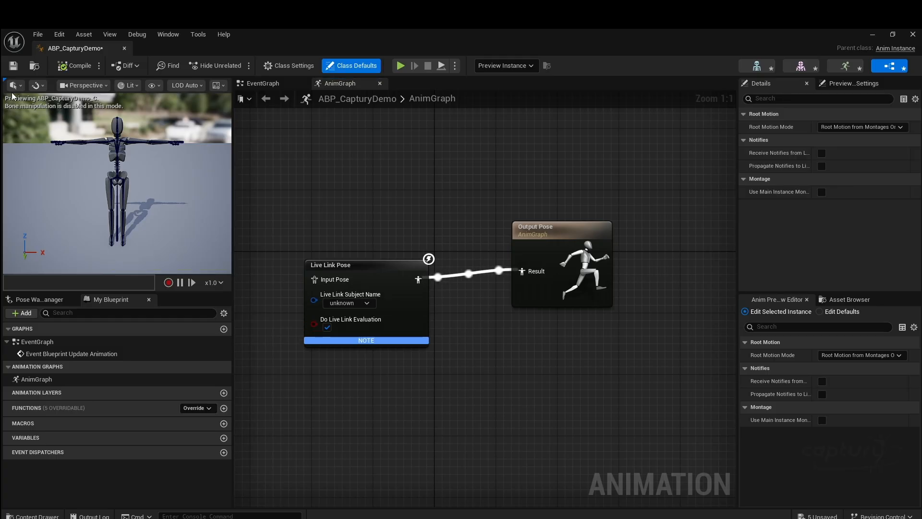
click(13, 65)
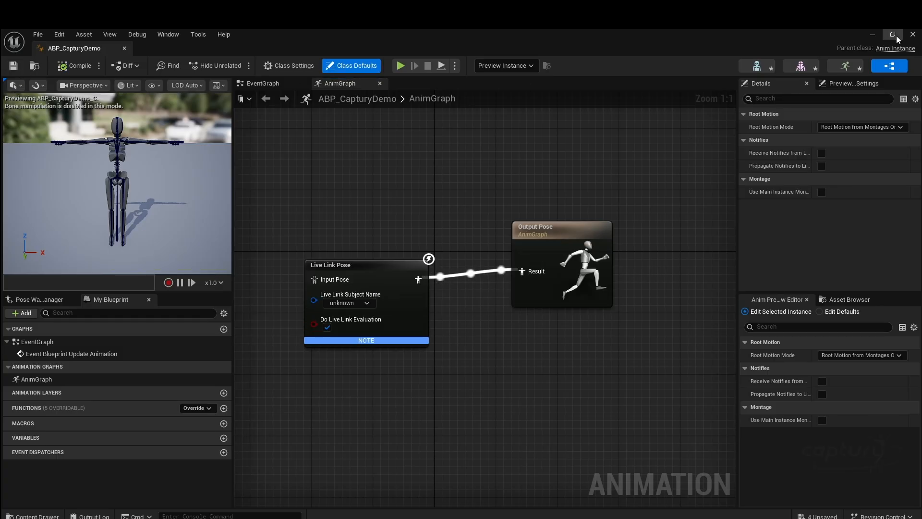
click(913, 35)
click(261, 342)
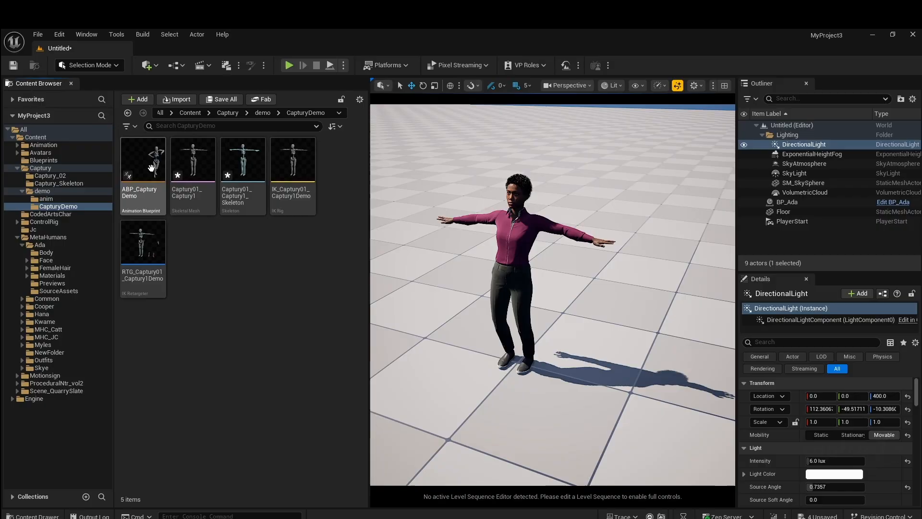
Step: Place ABP_CapturyDemo in the level beside Ada at about X 120, Y -55, Z 0
mouse_move(143, 185)
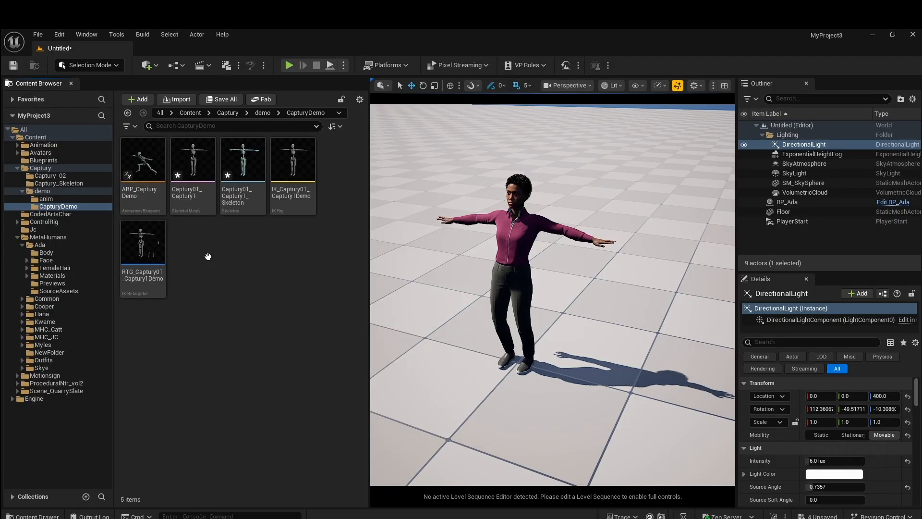
click(149, 178)
drag(149, 178, 708, 373)
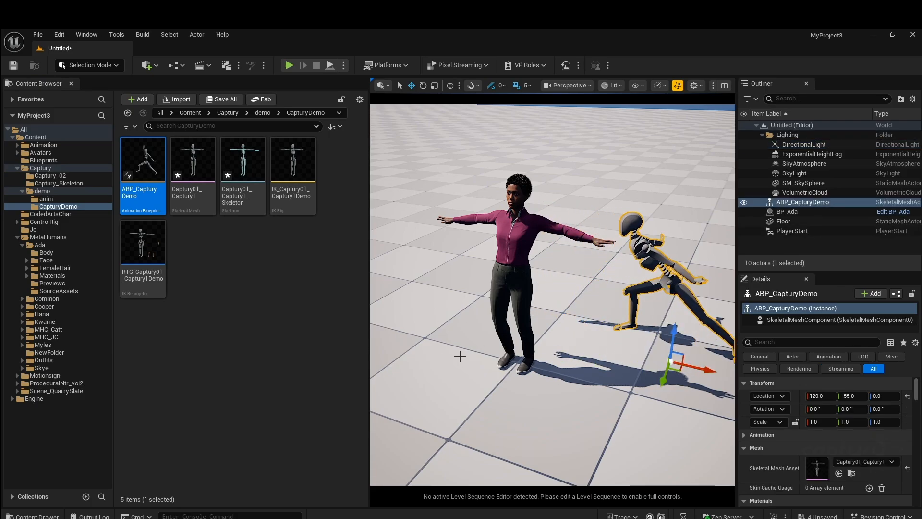
Step: Shift the Floor actor along its Y axis to a location of 10
click(442, 345)
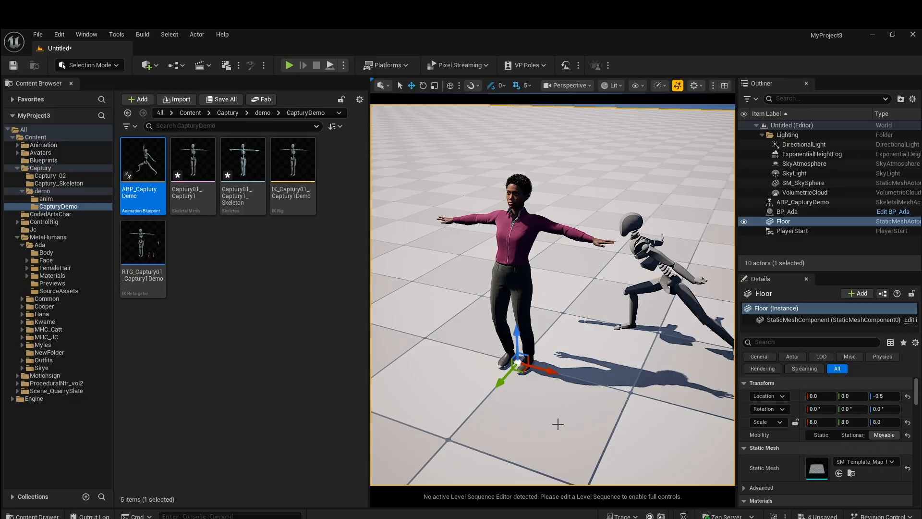
mouse_move(492, 381)
mouse_down()
mouse_move(508, 383)
mouse_move(488, 383)
mouse_move(484, 395)
mouse_up()
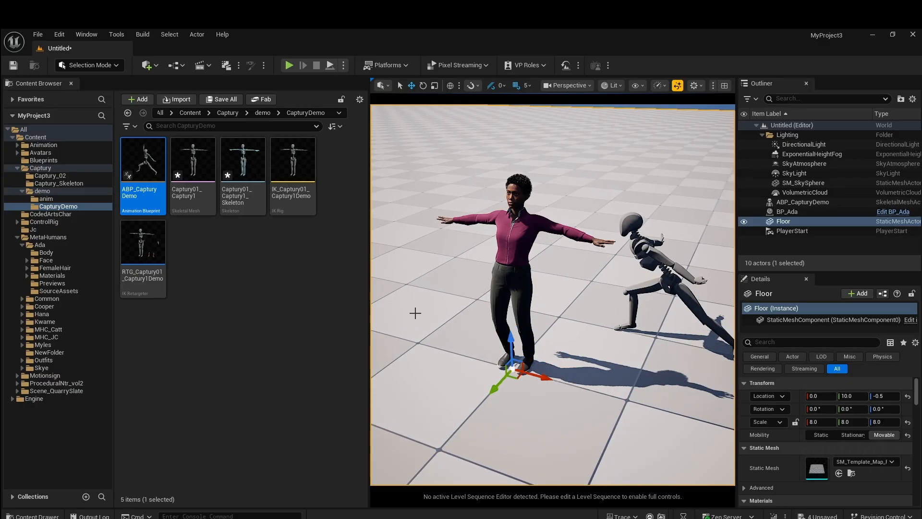
click(302, 342)
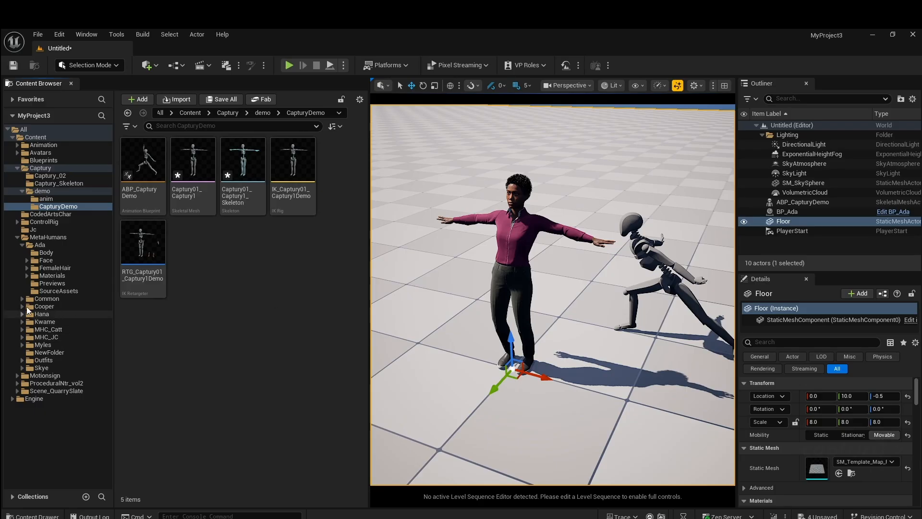
Step: Place a second BP_Ada from the MetaHumans/Ada folder on Ada's other side at about X -170, Y -45, Z 0
click(40, 244)
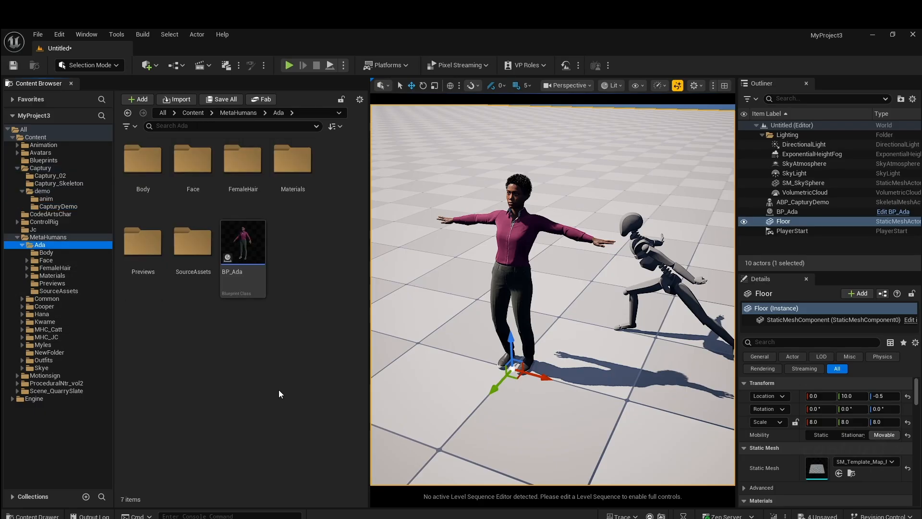
click(250, 245)
drag(414, 307, 402, 302)
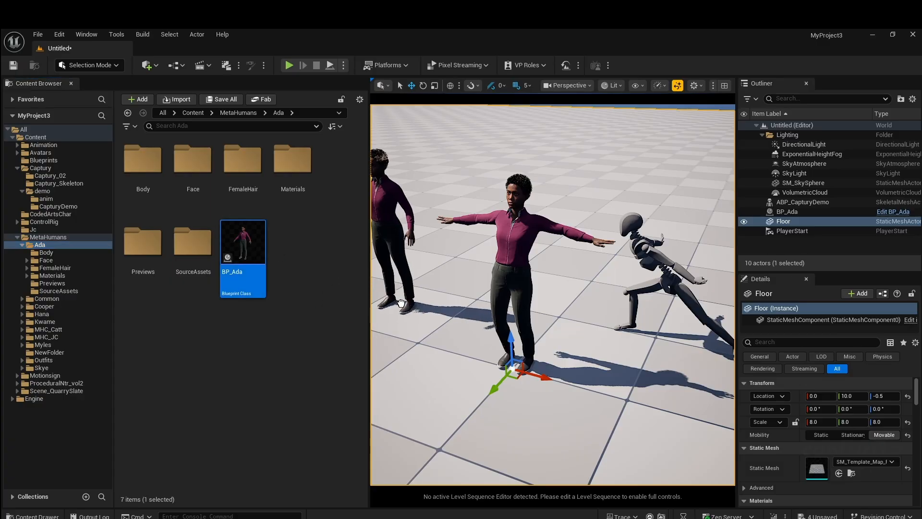
drag(347, 397, 377, 390)
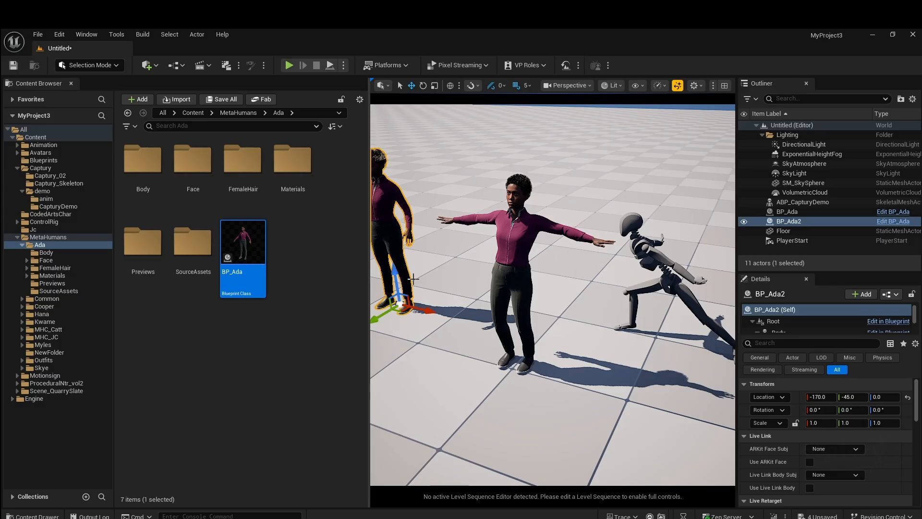
scroll(413, 278, down, 2)
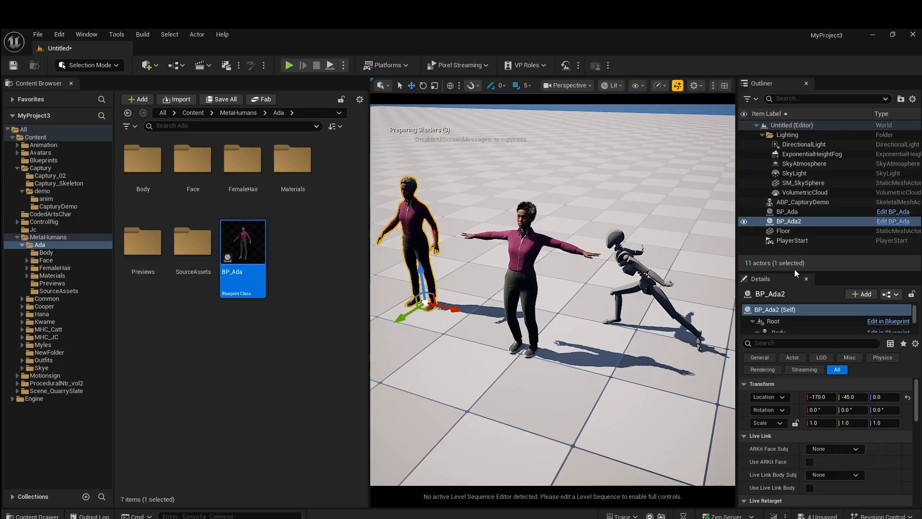
Step: Add a Retarget component to the second Ada actor
click(865, 294)
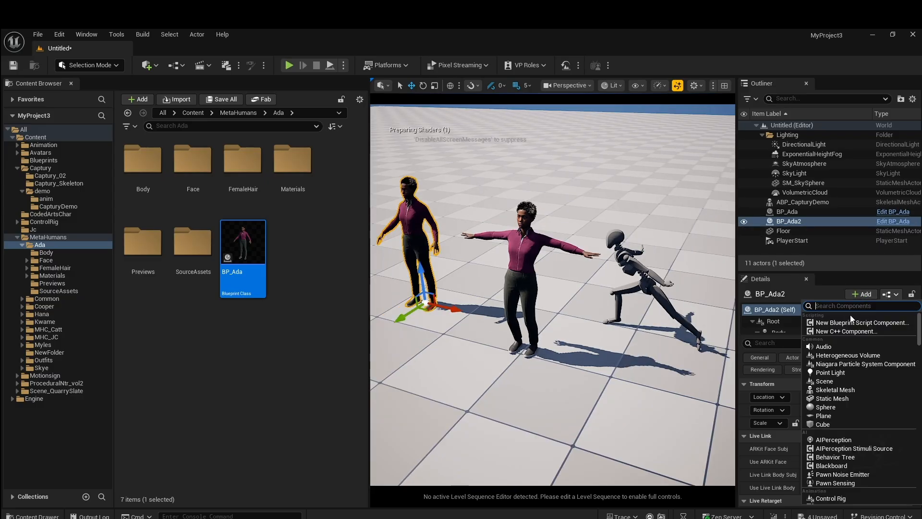
text(retar)
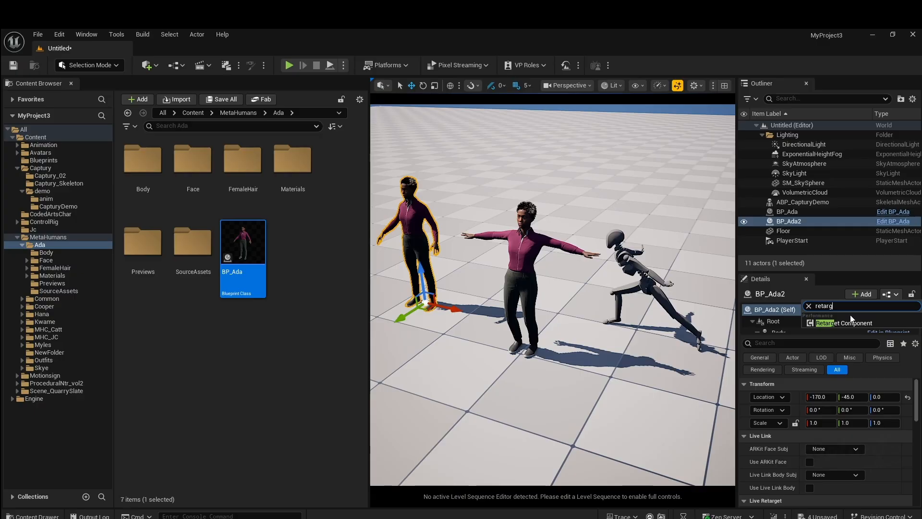
text(g)
click(840, 326)
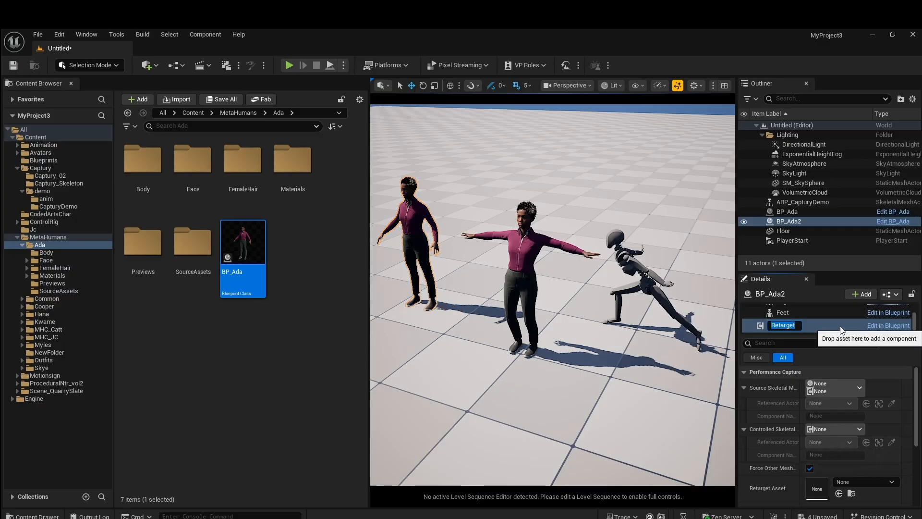
Step: Set the Retarget component's source to ABP_CapturyDemo's SkeletalMeshComponent, controlled mesh to Body, and retarget asset to RTG_Captury01_Captury1Demo
click(838, 380)
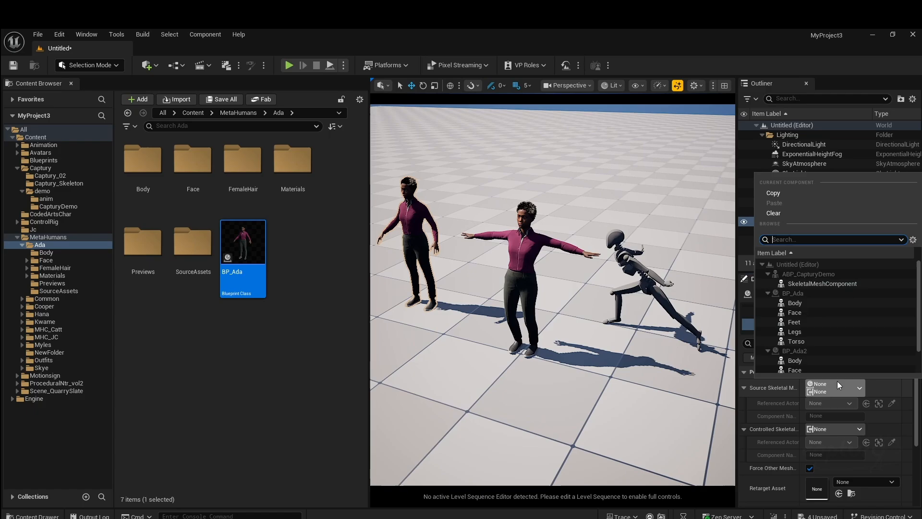
click(818, 284)
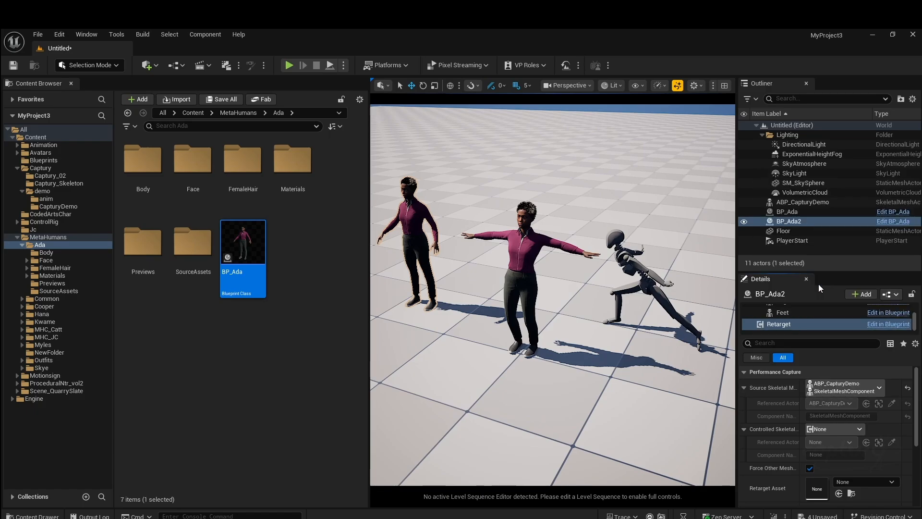
click(834, 431)
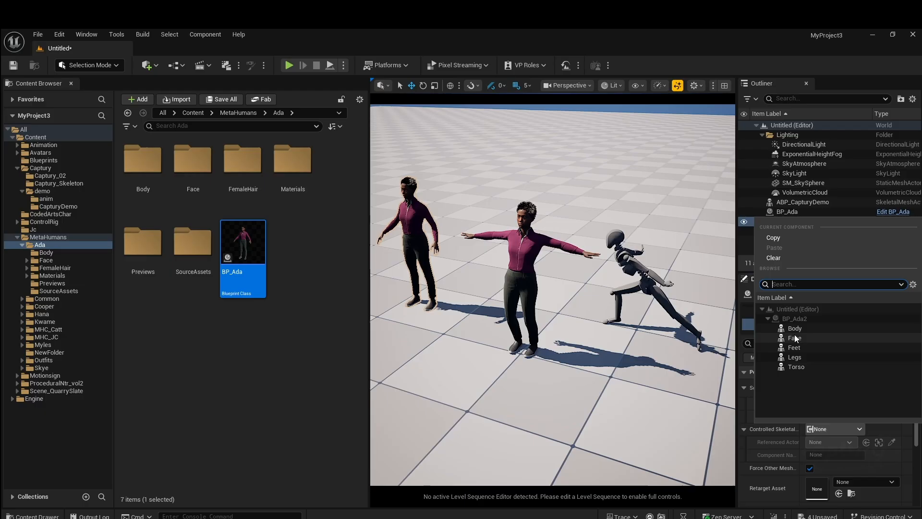
click(805, 327)
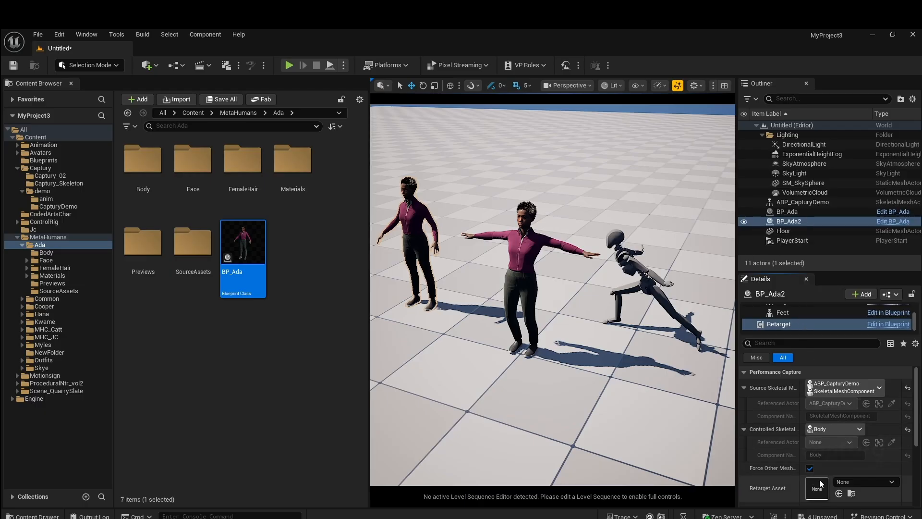
click(877, 482)
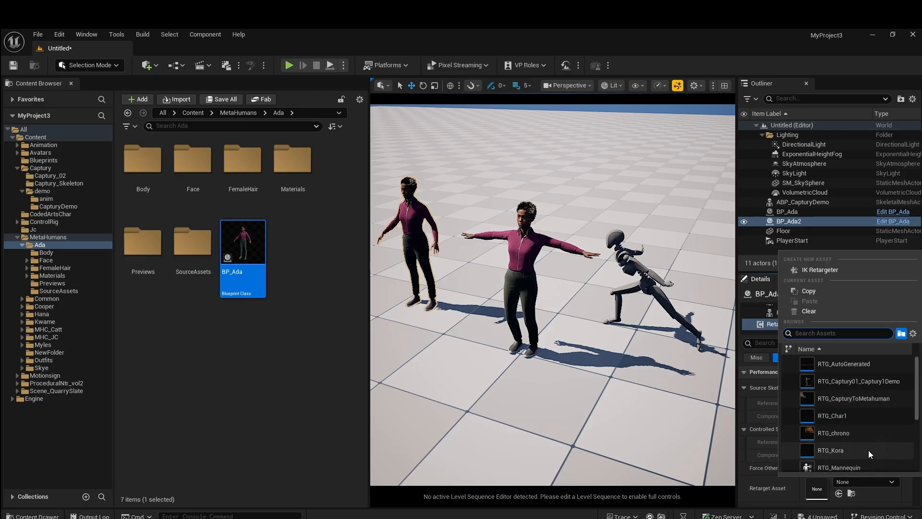
click(869, 384)
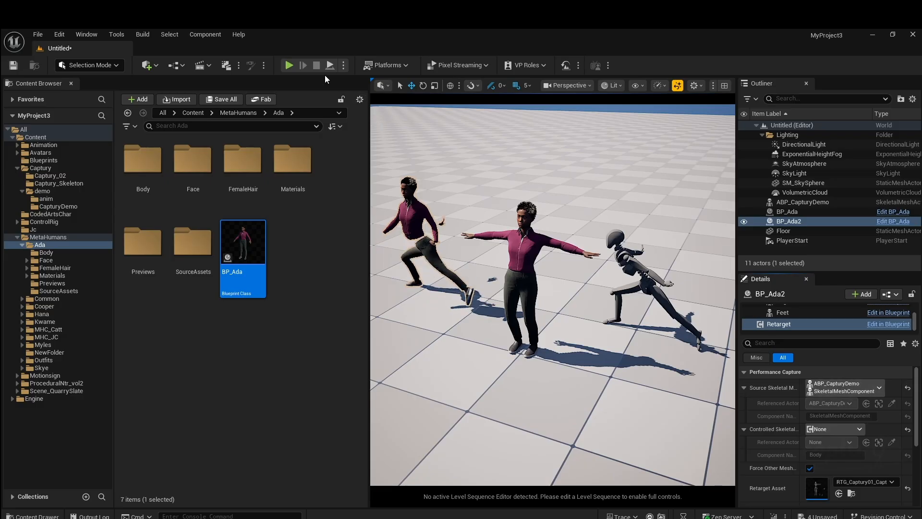
Step: Simulate the level to watch the live-streamed skeleton and both Adas move, and select the original BP_Ada
click(343, 66)
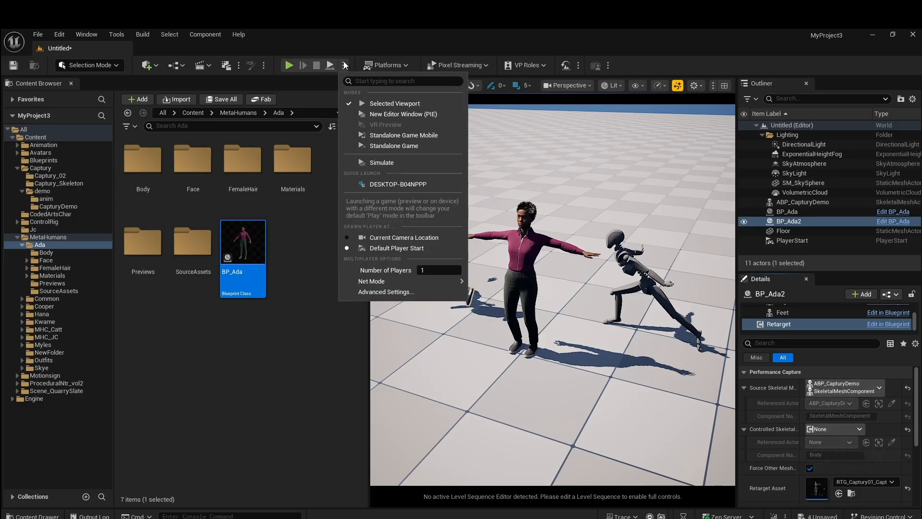
click(392, 165)
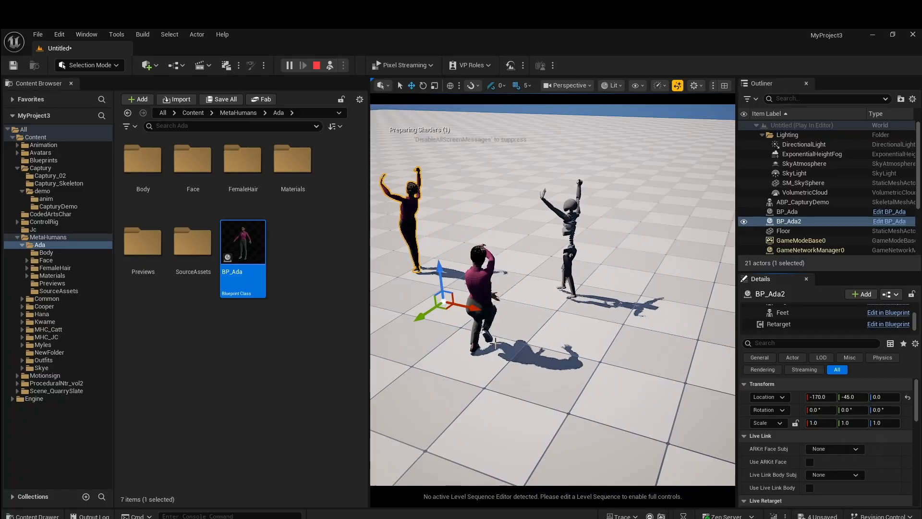
click(490, 305)
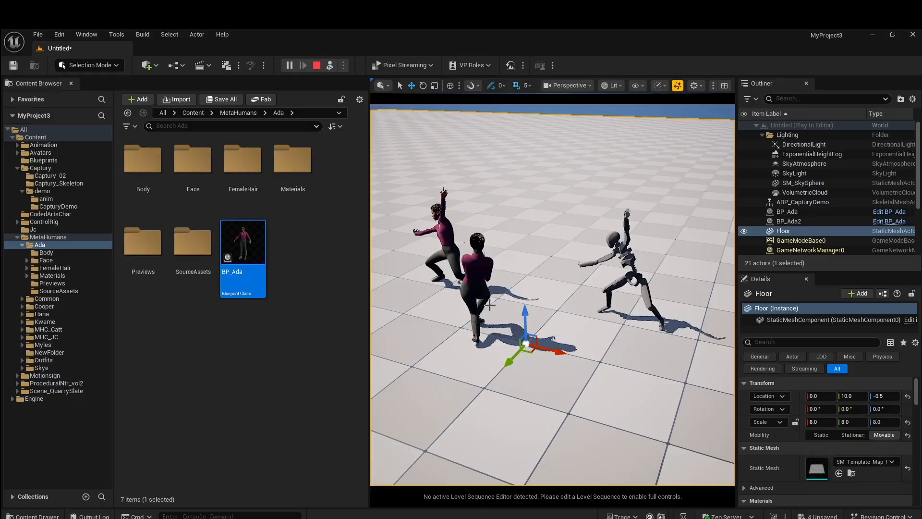
click(481, 278)
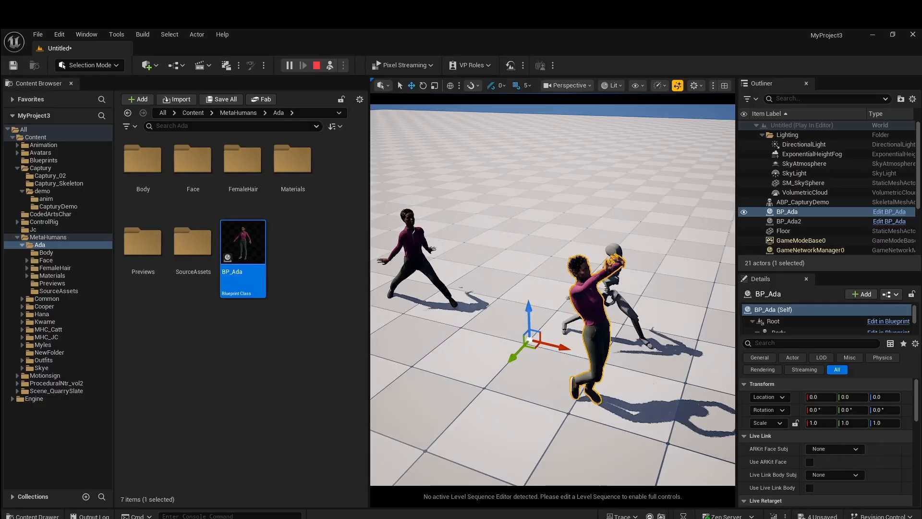
mouse_move(336, 518)
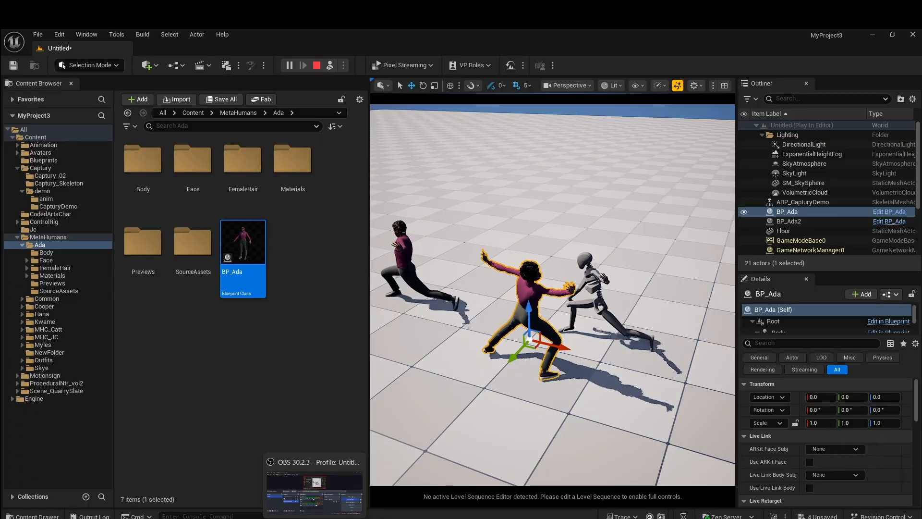
click(315, 517)
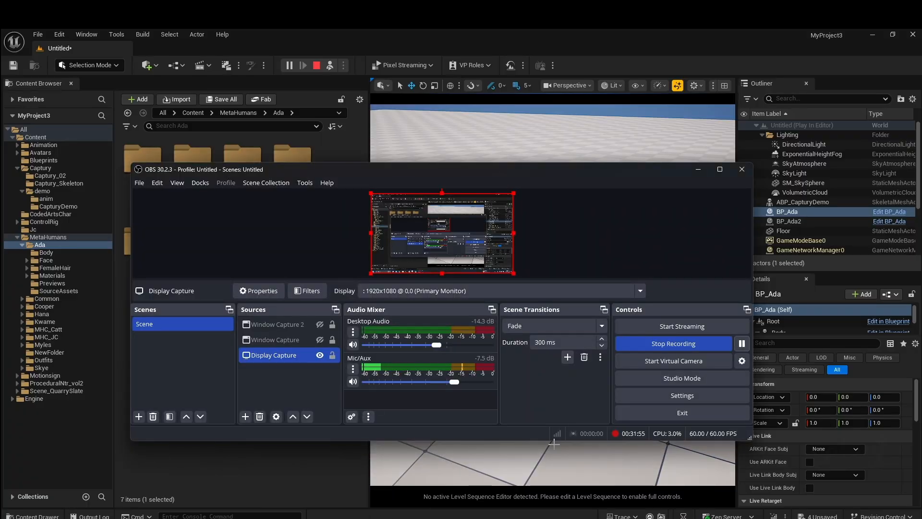